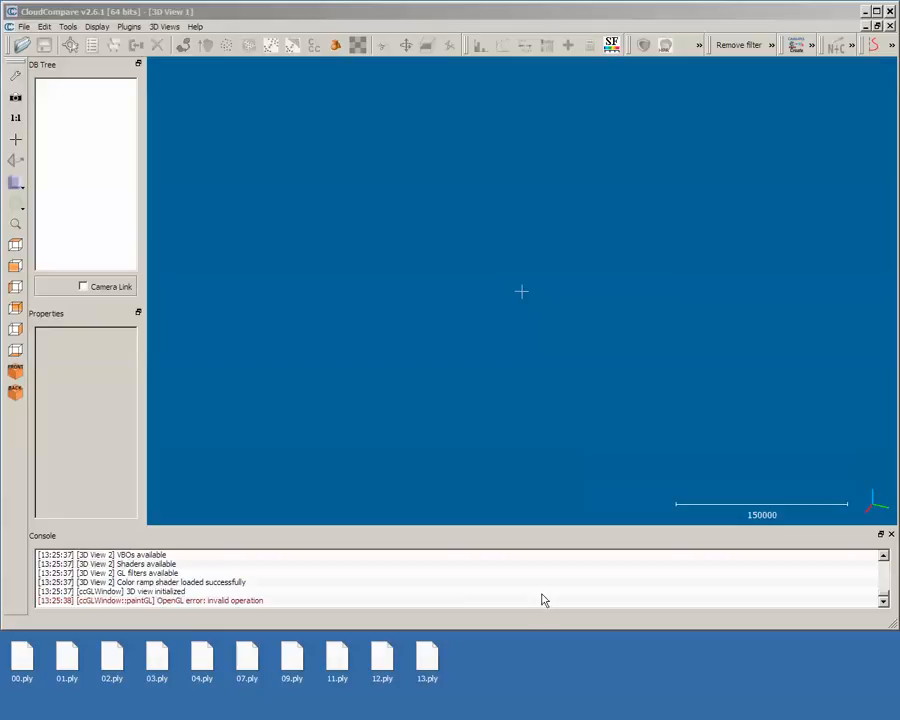
{"action": "left_click", "coordinate": [24, 667]}
{"action": "left_click", "coordinate": [80, 667]}
{"action": "left_click", "coordinate": [113, 667]}
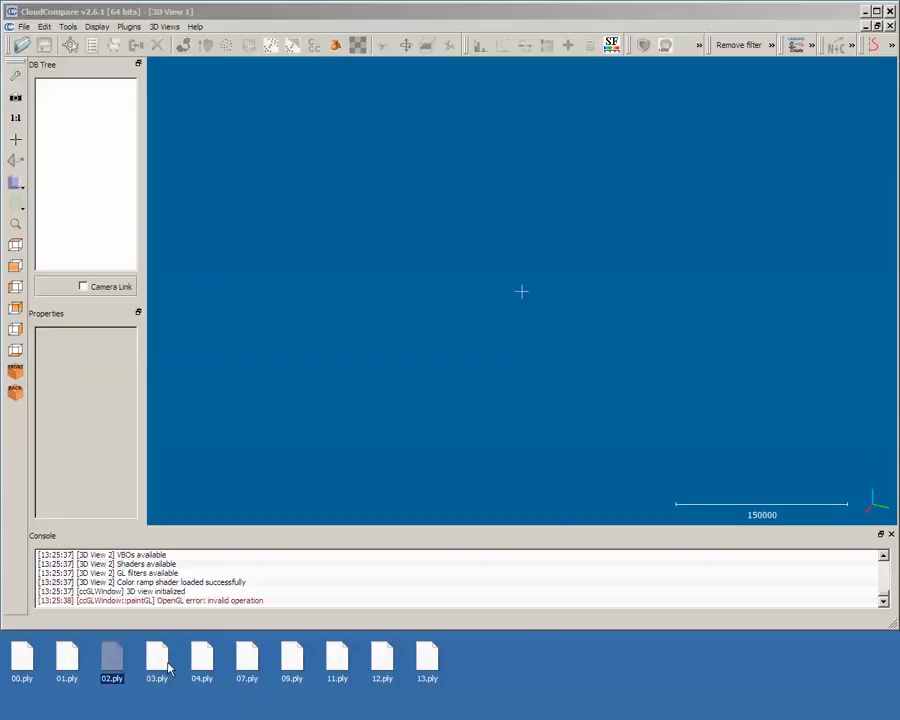
{"action": "left_click", "coordinate": [157, 667]}
{"action": "left_click", "coordinate": [202, 667]}
{"action": "left_click", "coordinate": [248, 667]}
{"action": "left_click", "coordinate": [291, 666]}
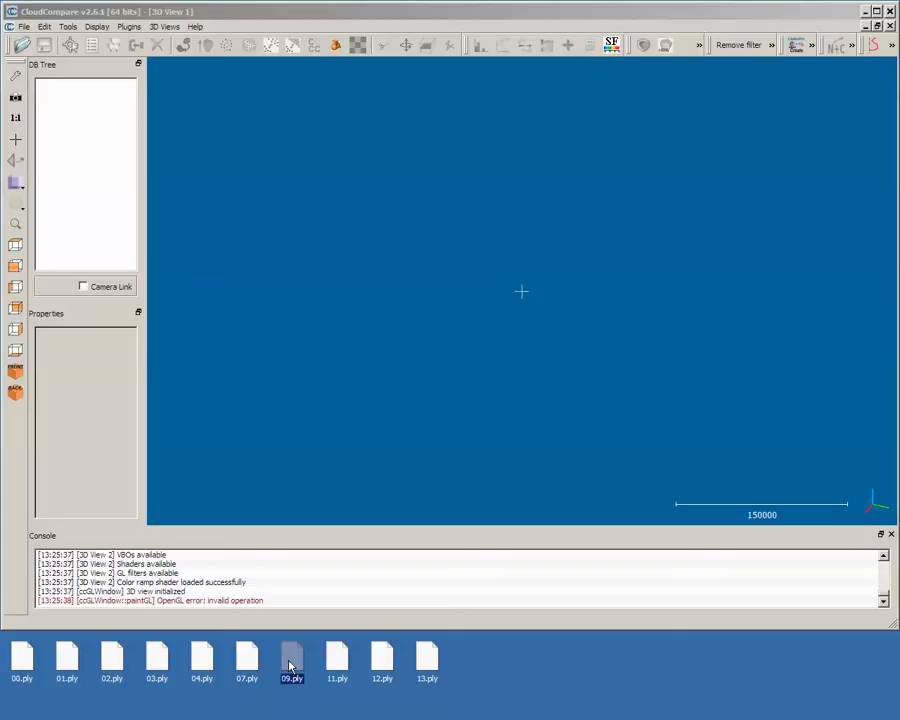
Import 00.ply, mapping the scalar field to vertex - intensity and setting the Intensity property to None.
{"action": "left_click", "coordinate": [30, 672]}
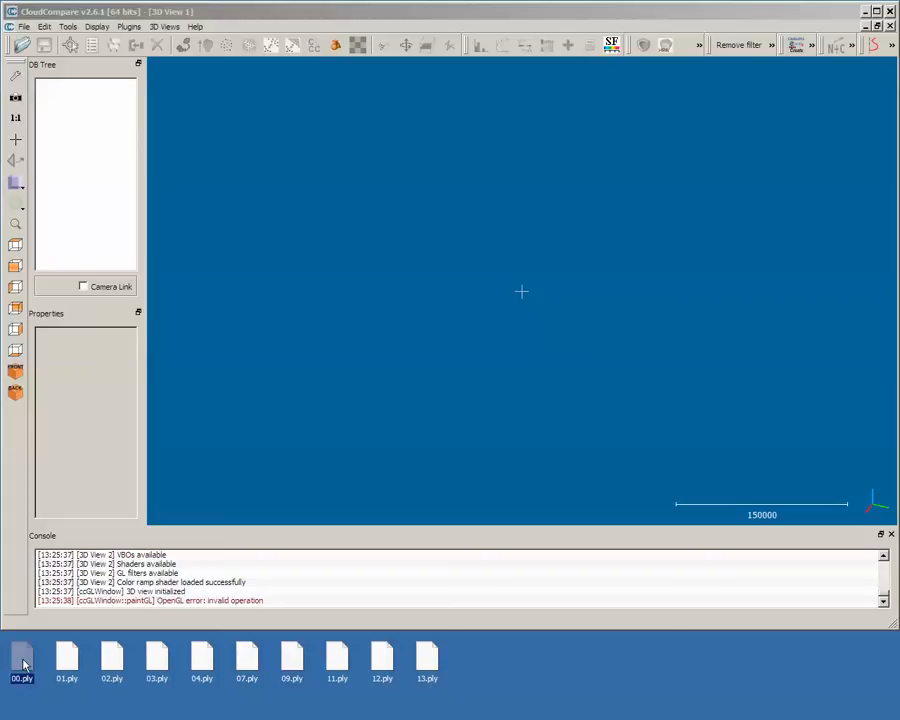
{"action": "left_click_drag", "start_coordinate": [24, 665], "coordinate": [522, 305]}
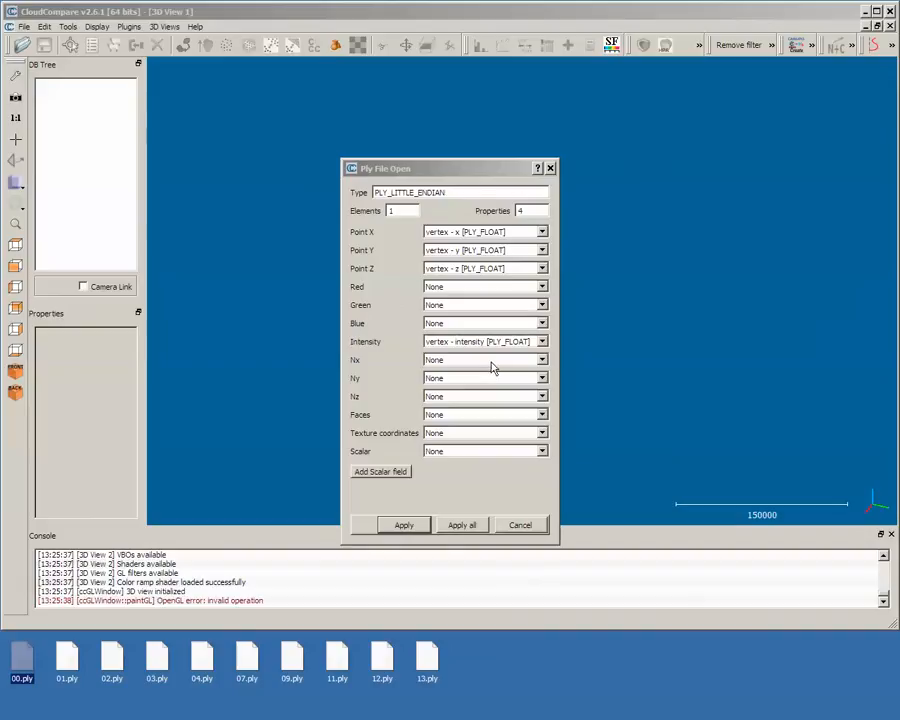
{"action": "left_click", "coordinate": [541, 452]}
{"action": "left_click", "coordinate": [485, 499]}
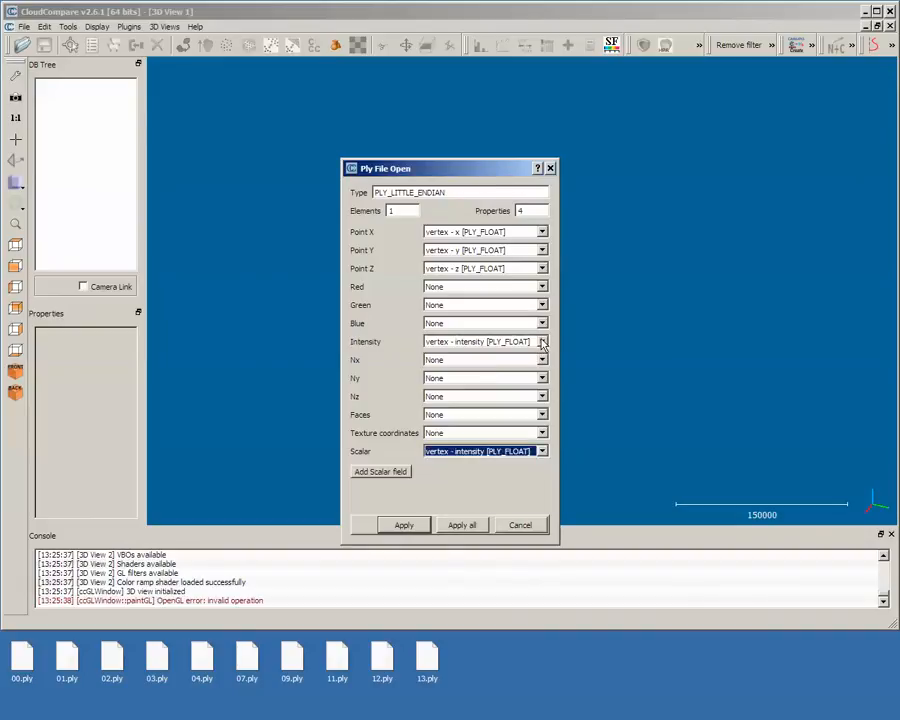
{"action": "left_click", "coordinate": [541, 342]}
{"action": "left_click", "coordinate": [445, 352]}
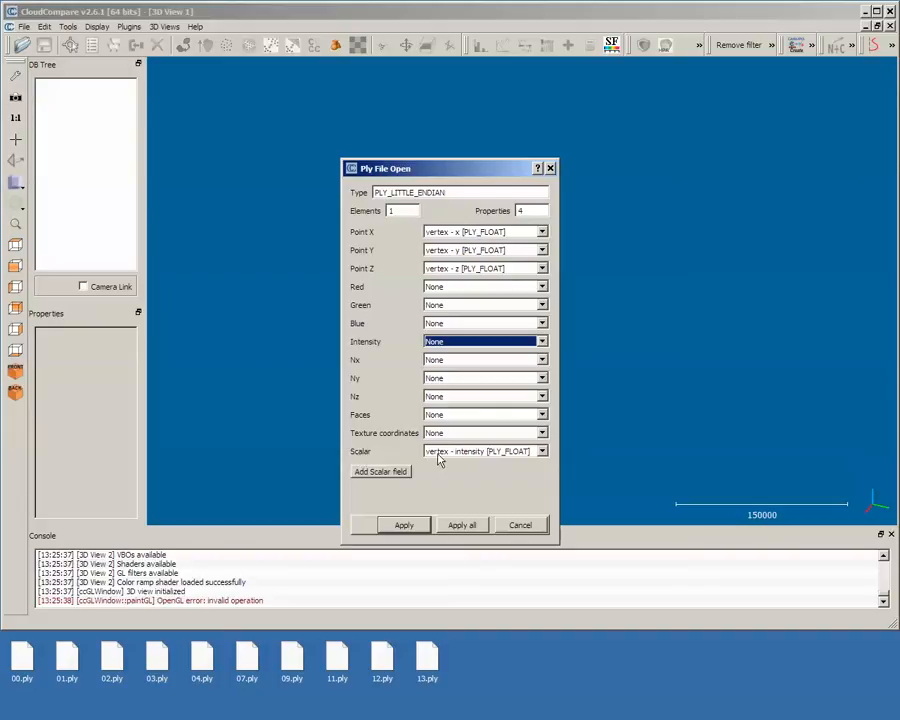
{"action": "left_click", "coordinate": [400, 529]}
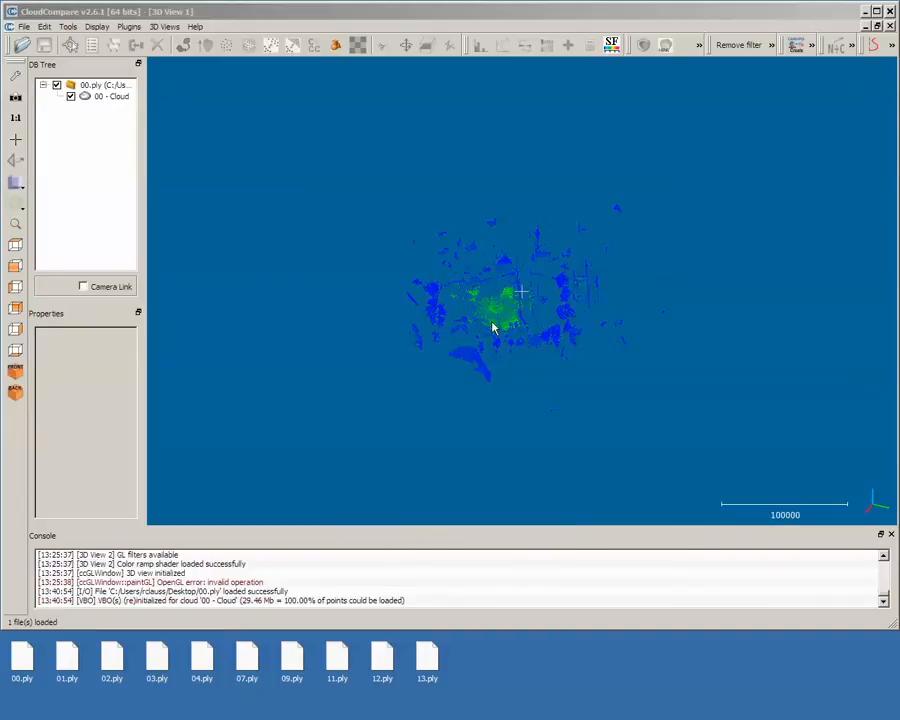
Select the 00 point cloud and increase the default point size by one step.
{"action": "left_click", "coordinate": [492, 328]}
{"action": "scroll", "coordinate": [496, 332], "scroll_direction": "up", "scroll_amount": 10}
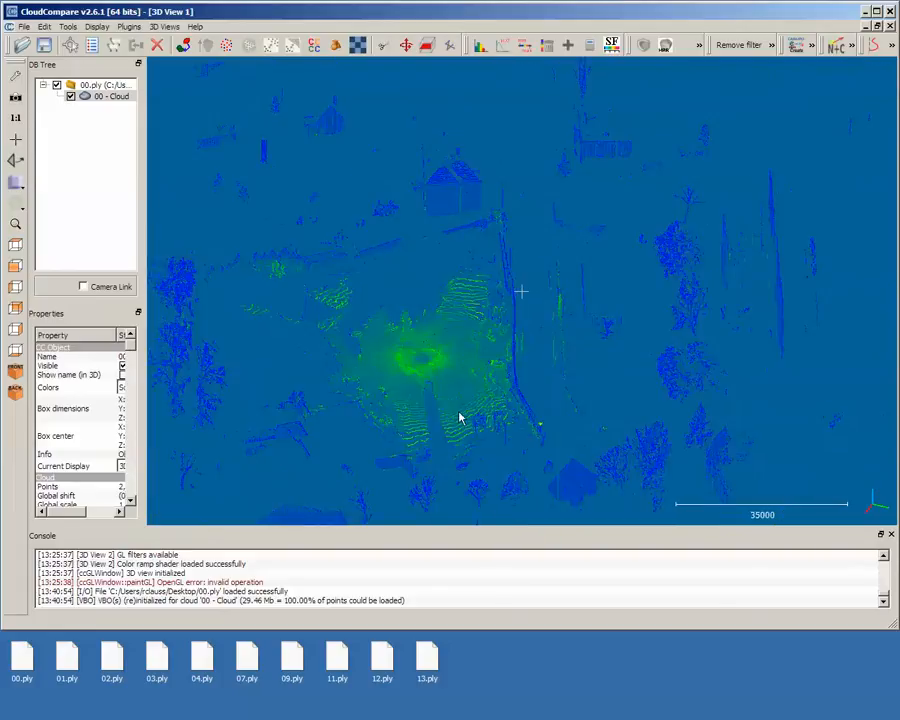
{"action": "scroll", "coordinate": [460, 418], "scroll_direction": "up", "scroll_amount": 3}
{"action": "right_click_drag", "start_coordinate": [446, 418], "coordinate": [462, 354]}
{"action": "scroll", "coordinate": [595, 325], "scroll_direction": "up", "scroll_amount": 6}
{"action": "left_click_drag", "start_coordinate": [462, 354], "coordinate": [511, 344]}
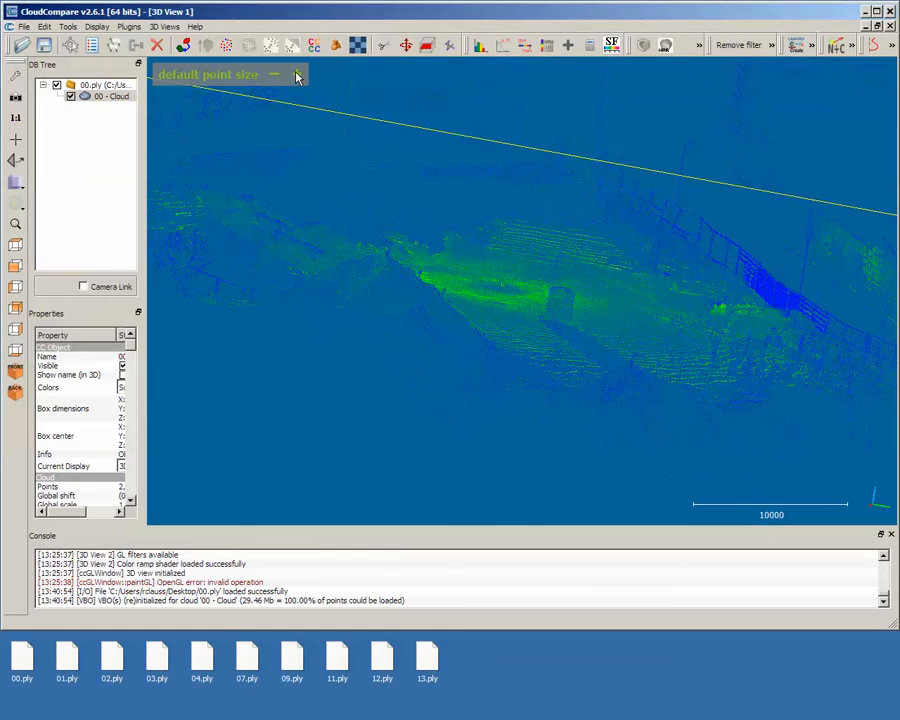
{"action": "left_click", "coordinate": [297, 77]}
Examine the 00 scan from several angles, including the scanner position, the fence and the surrounding buildings and trees.
{"action": "left_click_drag", "start_coordinate": [392, 337], "coordinate": [622, 268]}
{"action": "left_click_drag", "start_coordinate": [670, 210], "coordinate": [800, 258]}
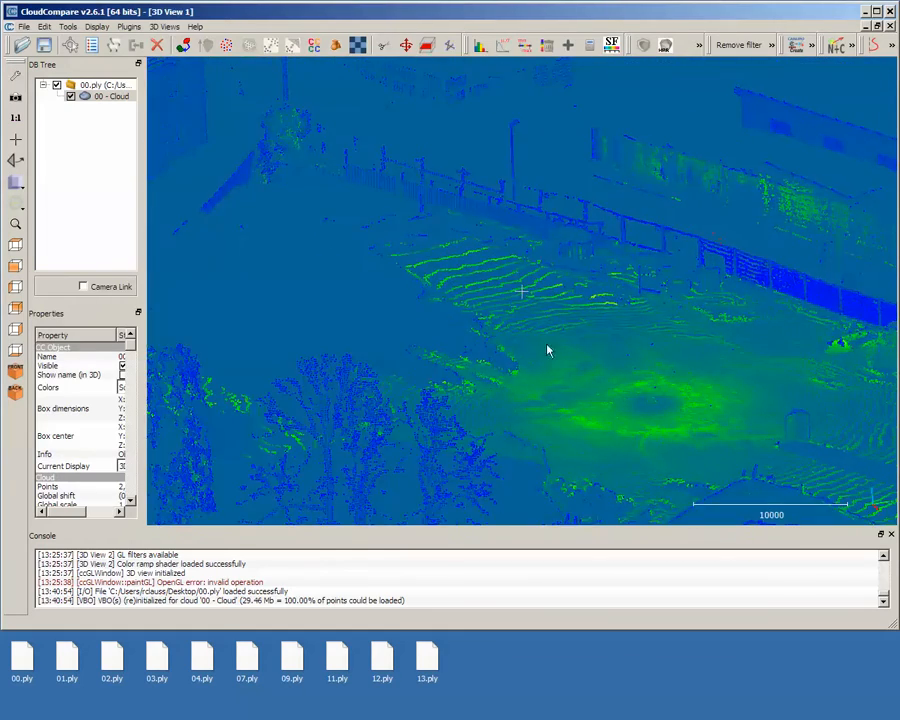
{"action": "scroll", "coordinate": [458, 267], "scroll_direction": "down", "scroll_amount": 8}
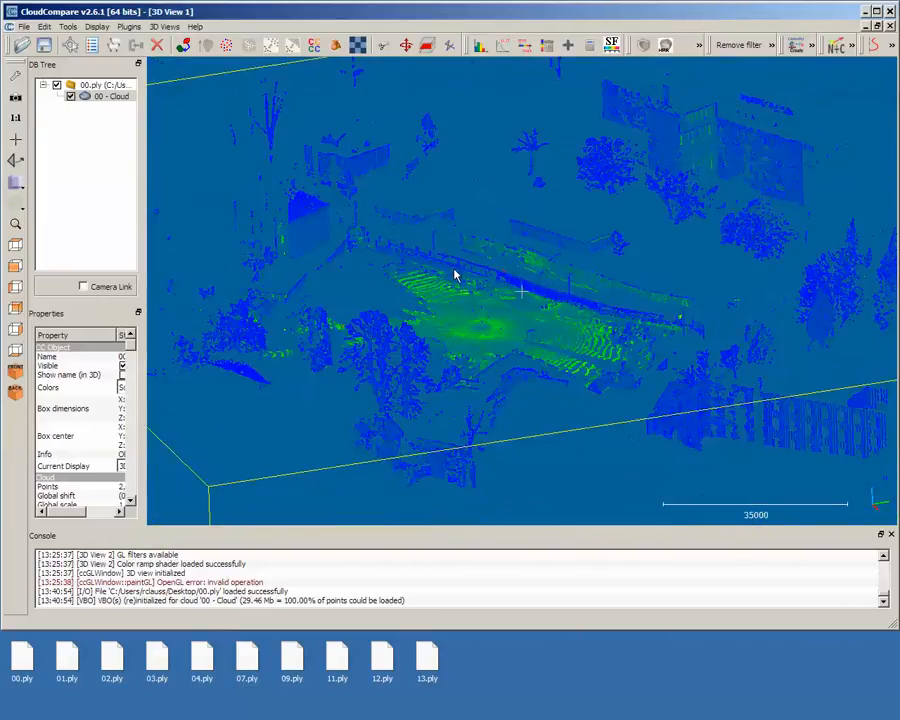
{"action": "left_click_drag", "start_coordinate": [397, 402], "coordinate": [627, 446]}
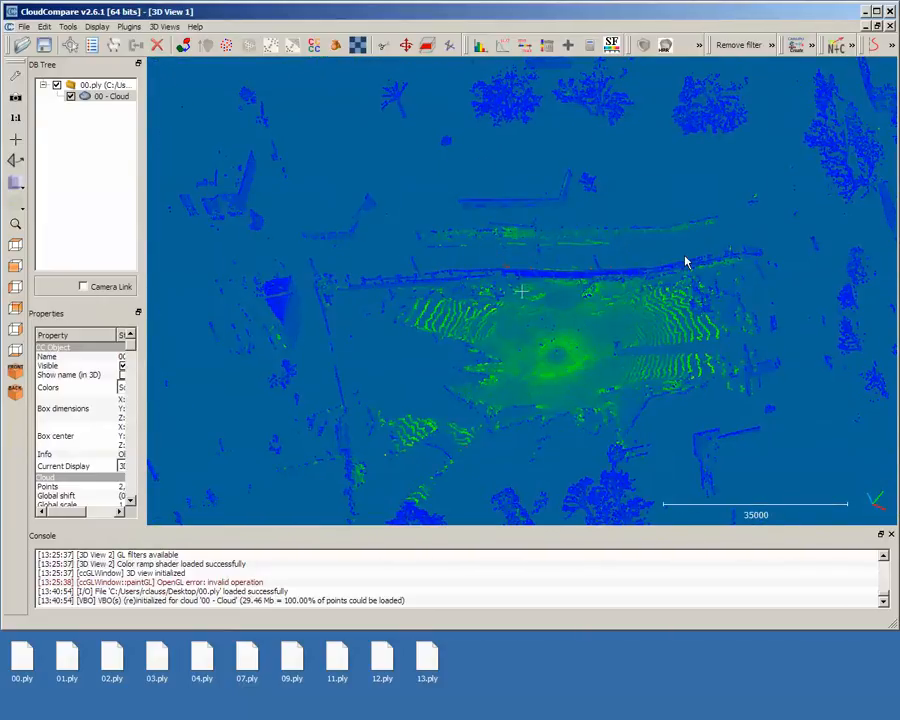
{"action": "right_click_drag", "start_coordinate": [506, 265], "coordinate": [426, 137]}
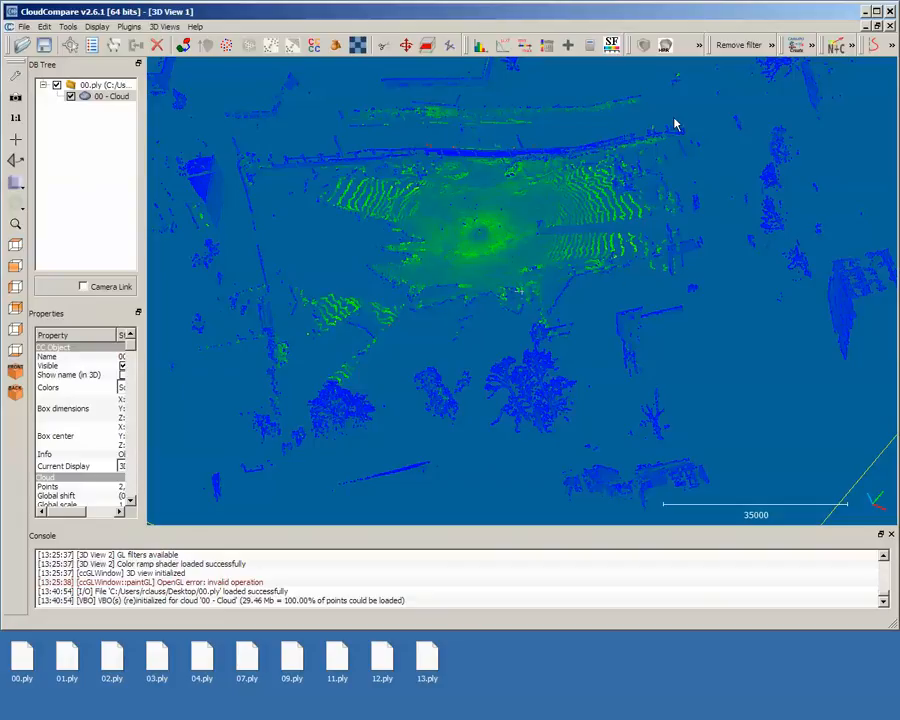
{"action": "left_click_drag", "start_coordinate": [522, 254], "coordinate": [810, 252]}
{"action": "scroll", "coordinate": [609, 333], "scroll_direction": "up", "scroll_amount": 5}
{"action": "left_click_drag", "start_coordinate": [607, 334], "coordinate": [763, 372]}
{"action": "left_click_drag", "start_coordinate": [357, 348], "coordinate": [465, 417]}
{"action": "left_click_drag", "start_coordinate": [419, 441], "coordinate": [454, 372]}
{"action": "right_click_drag", "start_coordinate": [333, 370], "coordinate": [433, 362]}
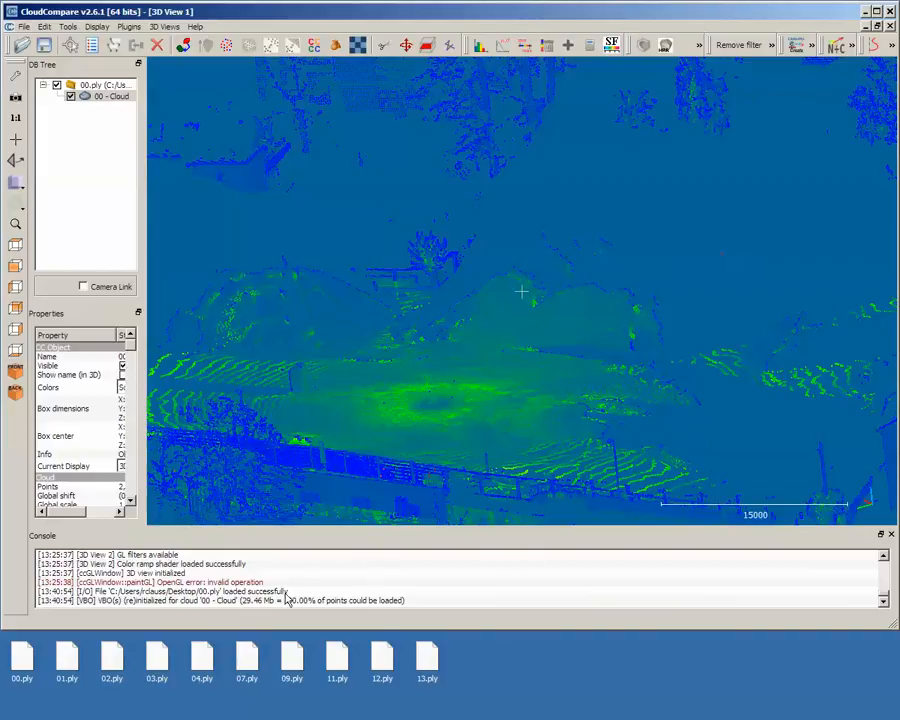
{"action": "left_click_drag", "start_coordinate": [550, 458], "coordinate": [428, 320]}
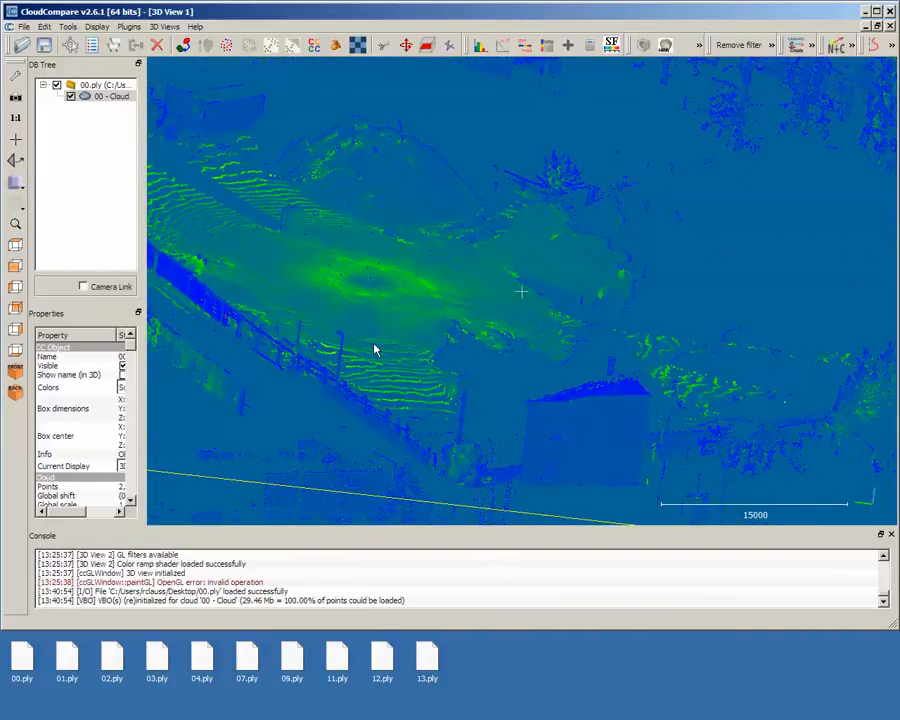
{"action": "left_click_drag", "start_coordinate": [375, 349], "coordinate": [456, 309]}
{"action": "scroll", "coordinate": [457, 309], "scroll_direction": "down", "scroll_amount": 4}
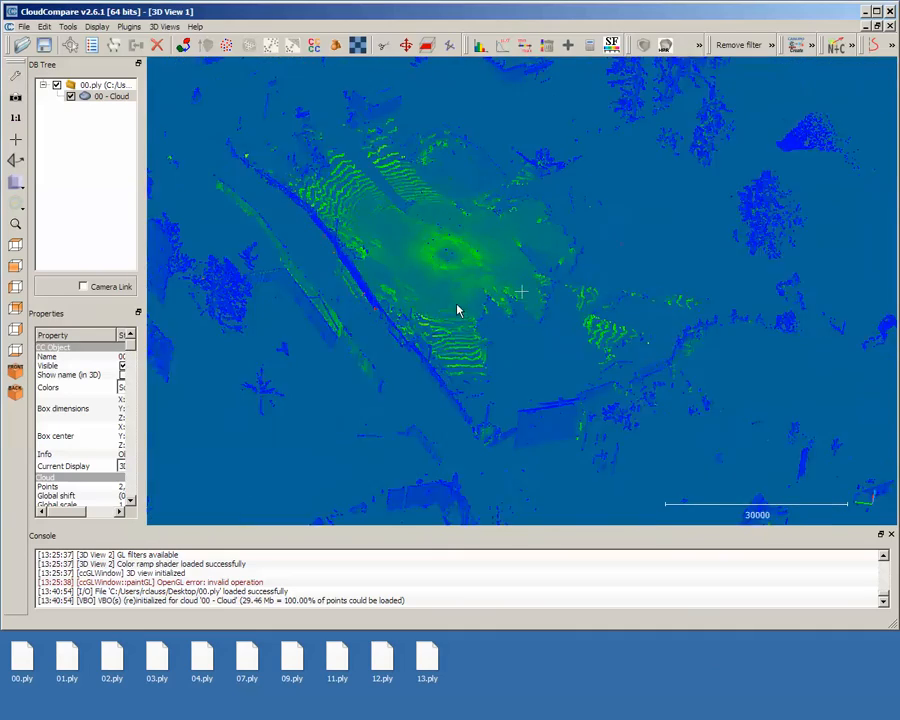
{"action": "scroll", "coordinate": [457, 309], "scroll_direction": "up", "scroll_amount": 2}
{"action": "left_click_drag", "start_coordinate": [514, 404], "coordinate": [732, 293]}
{"action": "left_click_drag", "start_coordinate": [357, 350], "coordinate": [630, 343]}
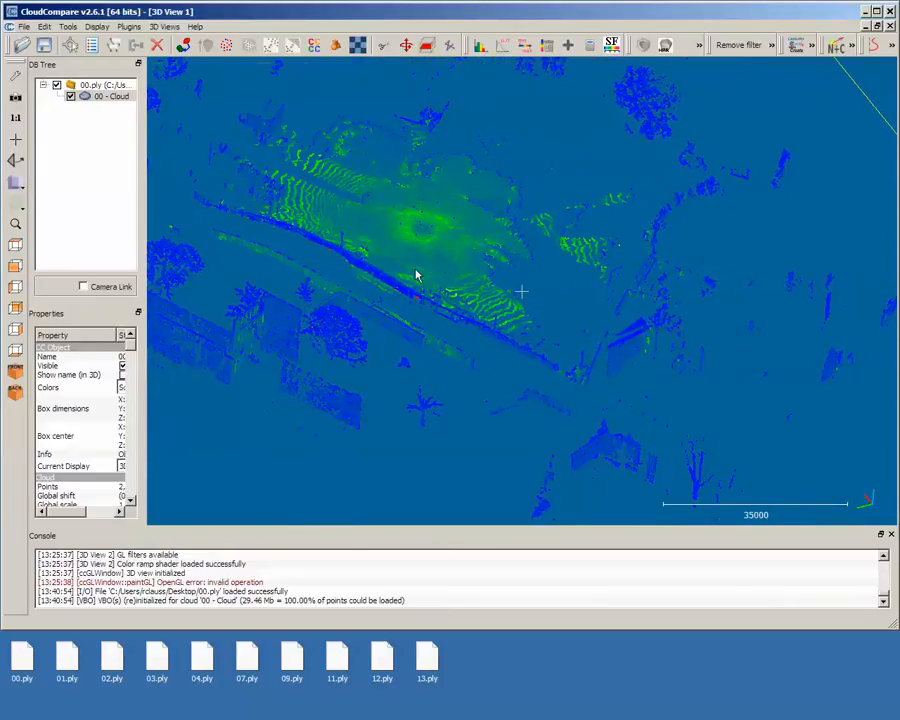
{"action": "left_click_drag", "start_coordinate": [416, 275], "coordinate": [510, 411]}
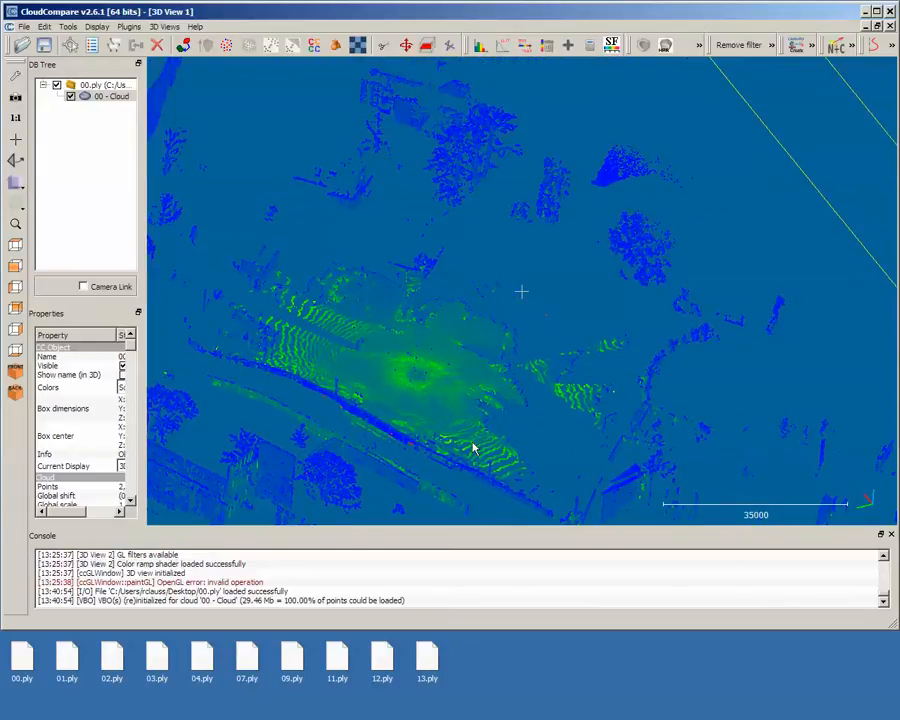
Import 01.ply into the same scene with vertex - intensity as the scalar field and Intensity set to None.
{"action": "left_click_drag", "start_coordinate": [65, 668], "coordinate": [468, 336]}
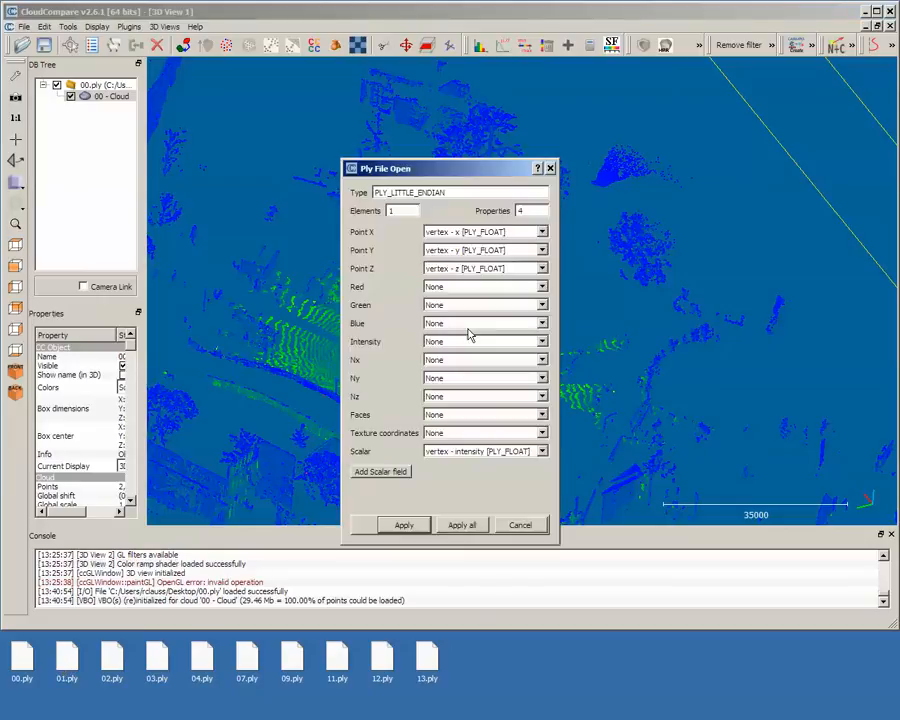
{"action": "left_click", "coordinate": [404, 525]}
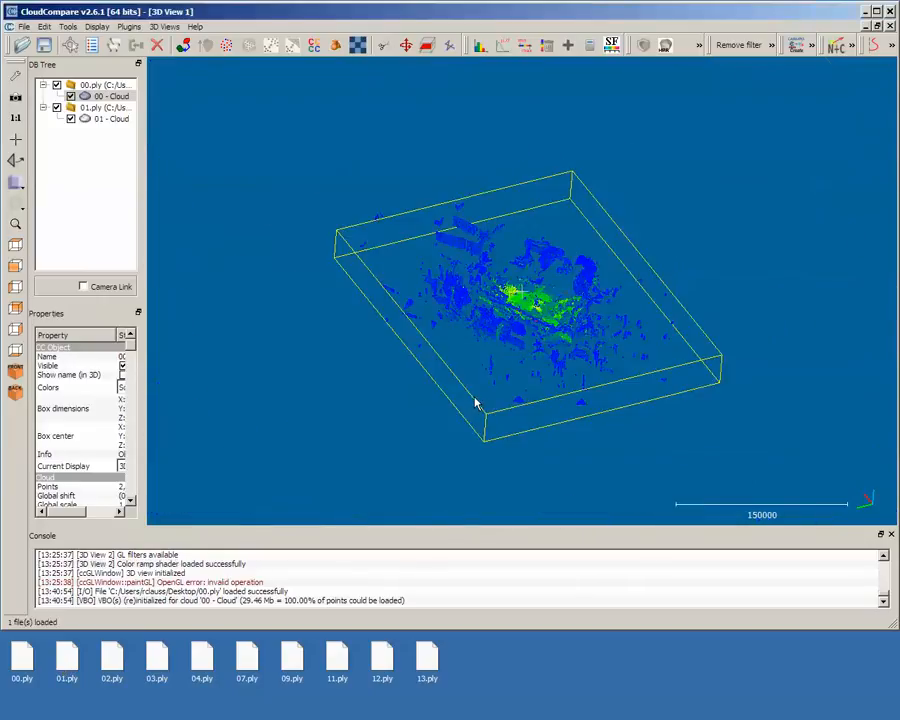
{"action": "scroll", "coordinate": [540, 327], "scroll_direction": "up", "scroll_amount": 6}
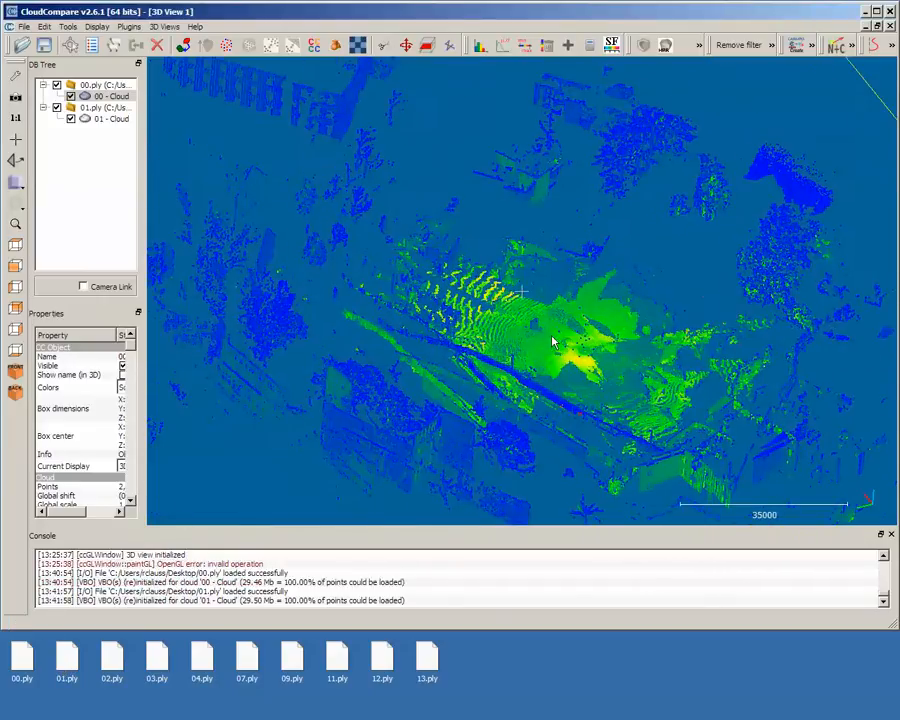
Compare the 00 and 01 clouds in top view by hiding and showing each one in turn.
{"action": "left_click_drag", "start_coordinate": [440, 445], "coordinate": [866, 363]}
{"action": "left_click_drag", "start_coordinate": [541, 388], "coordinate": [454, 321]}
{"action": "left_click_drag", "start_coordinate": [380, 331], "coordinate": [354, 336]}
{"action": "left_click", "coordinate": [15, 246]}
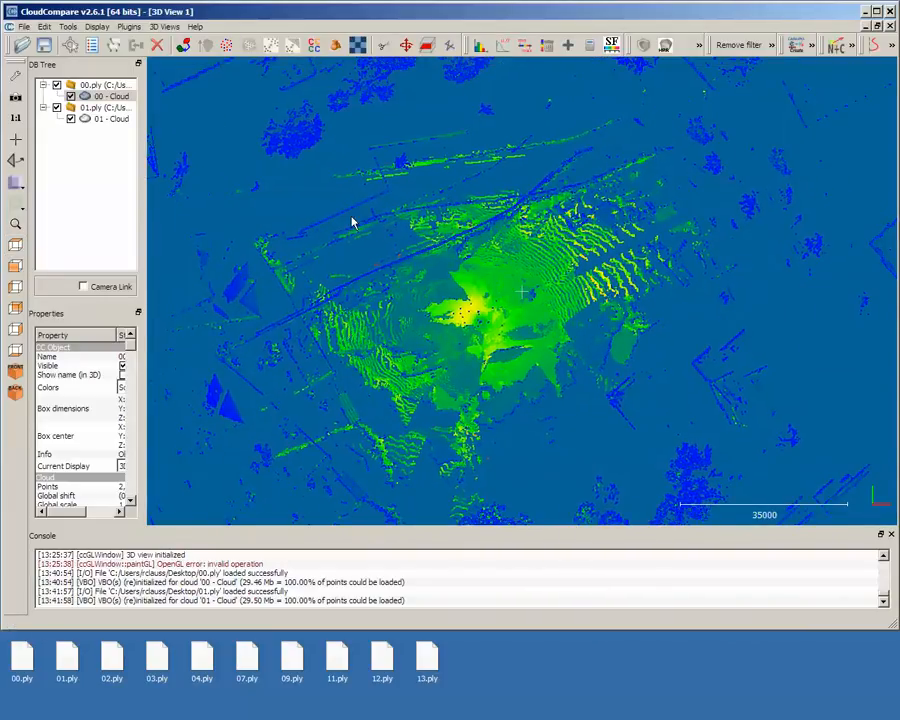
{"action": "left_click", "coordinate": [70, 96]}
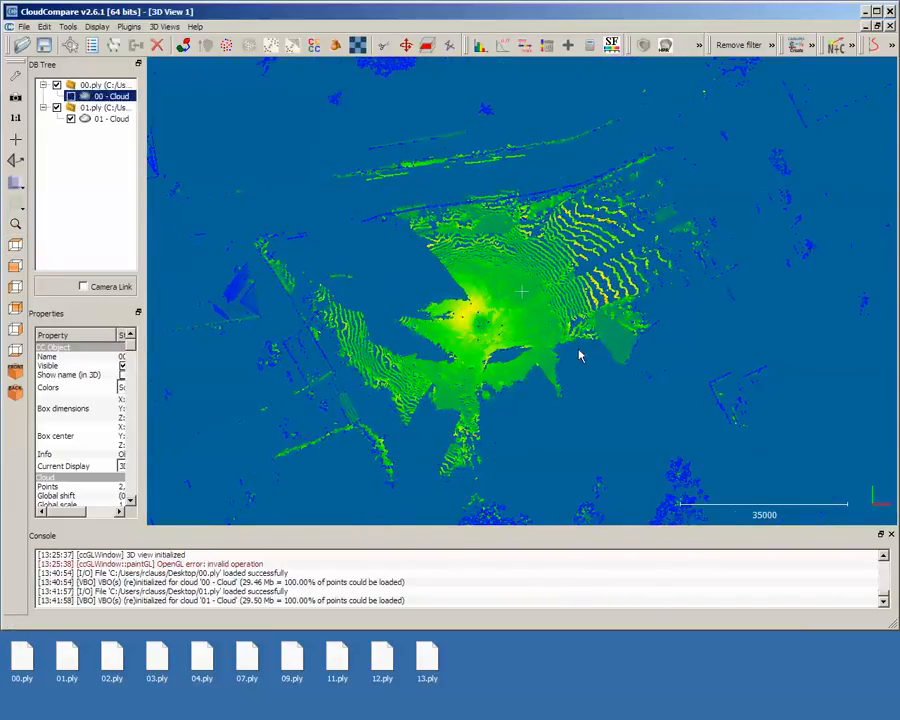
{"action": "left_click", "coordinate": [70, 96]}
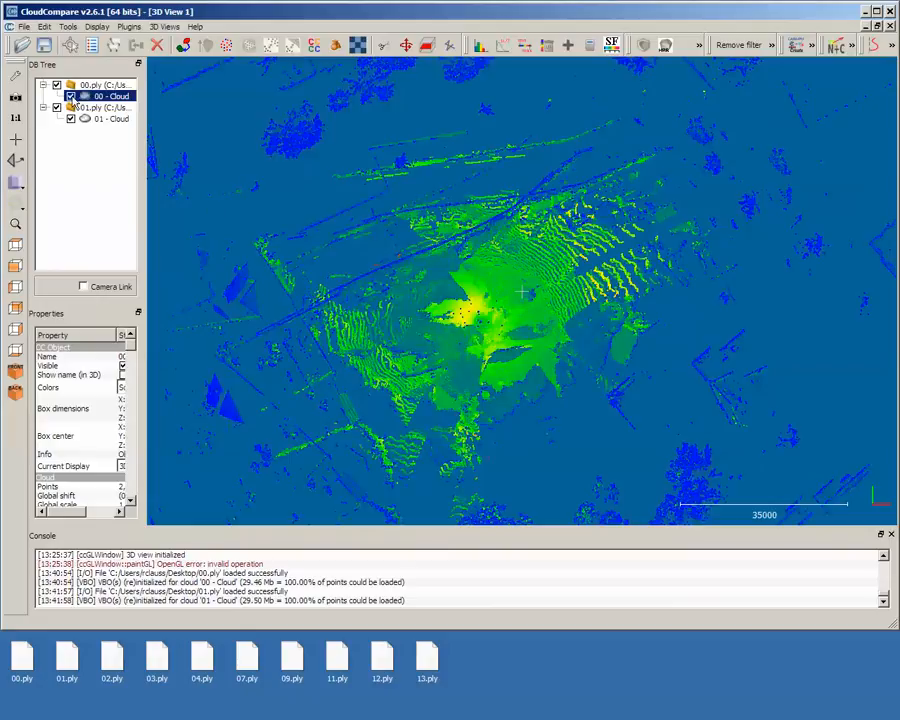
{"action": "left_click", "coordinate": [71, 119]}
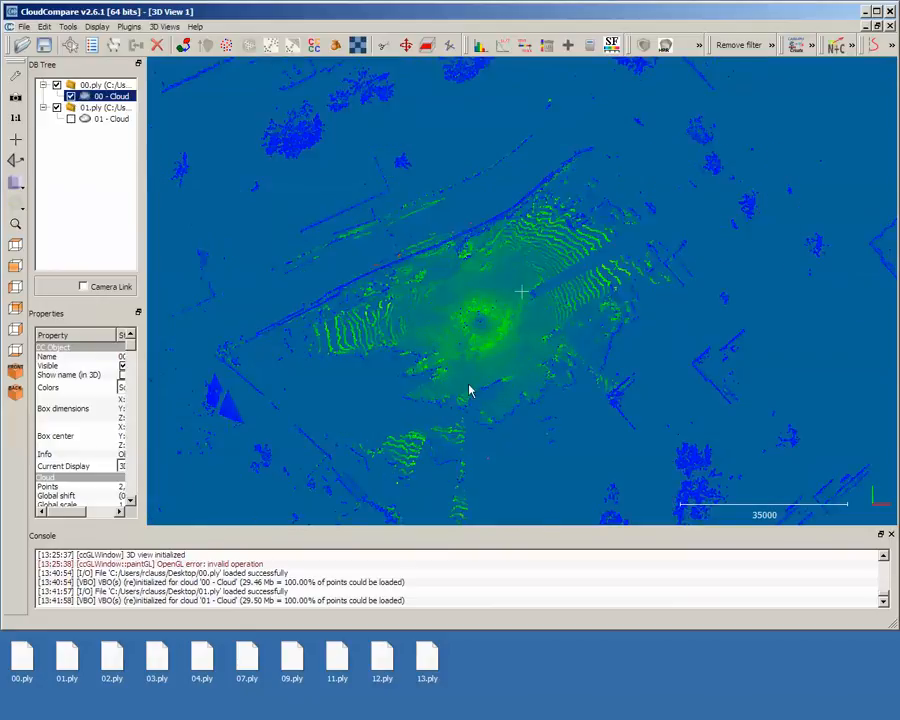
{"action": "left_click", "coordinate": [71, 120]}
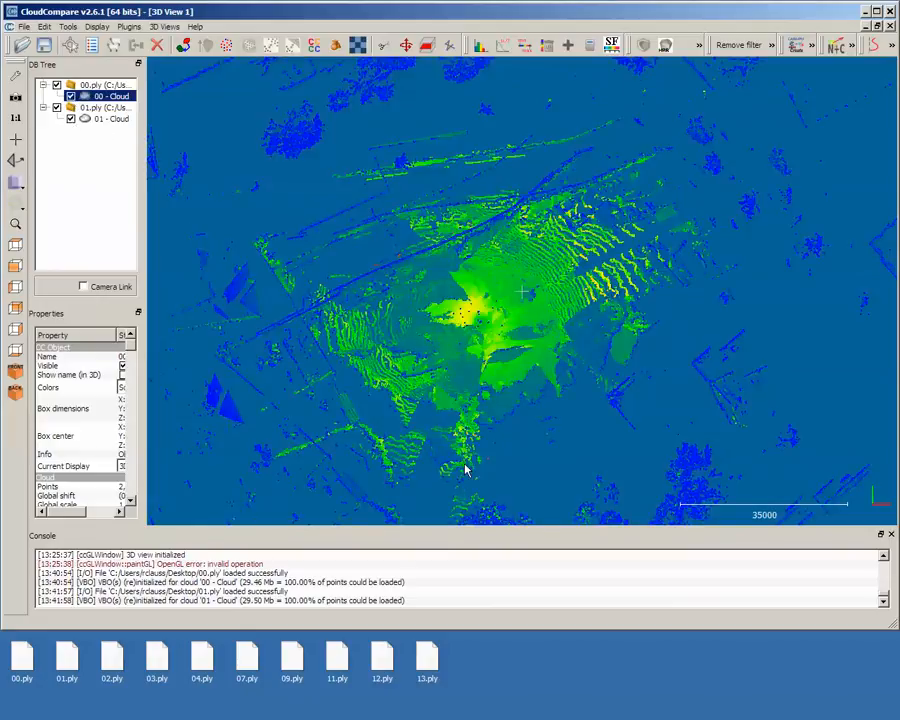
Compare the gabled house in both scans up close, hiding and showing the 00 and 01 clouds in turn.
{"action": "left_click_drag", "start_coordinate": [404, 453], "coordinate": [233, 207]}
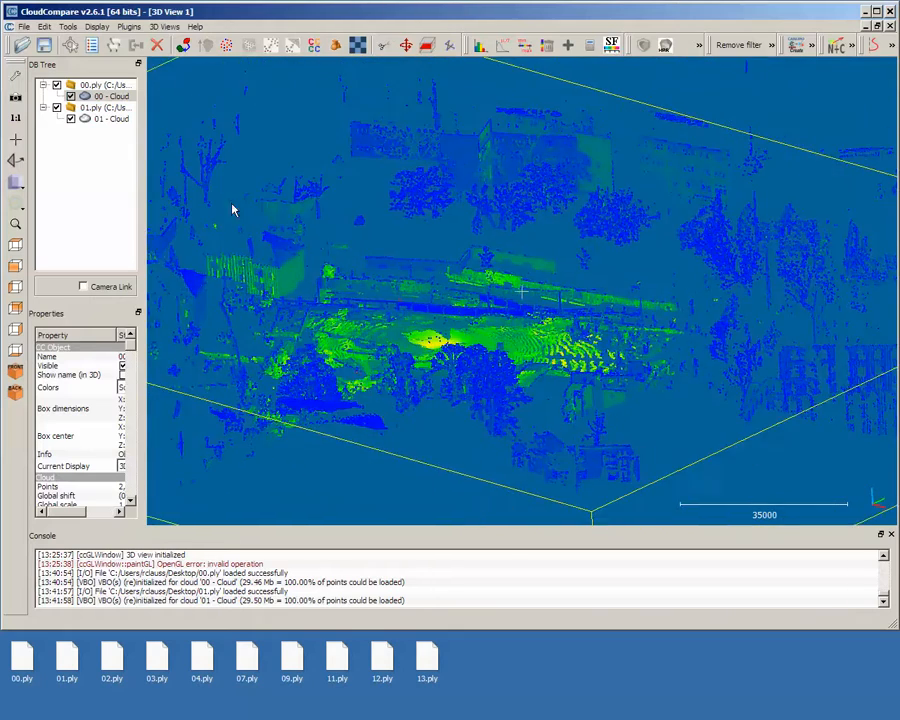
{"action": "left_click_drag", "start_coordinate": [604, 357], "coordinate": [381, 338]}
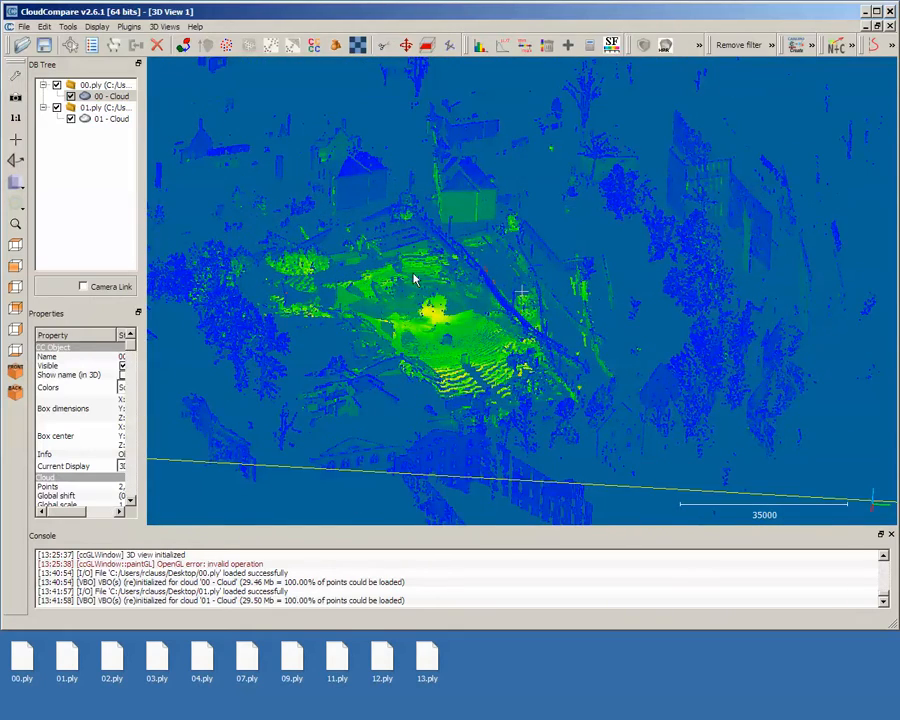
{"action": "scroll", "coordinate": [415, 280], "scroll_direction": "up", "scroll_amount": 9}
{"action": "right_click_drag", "start_coordinate": [370, 263], "coordinate": [467, 395]}
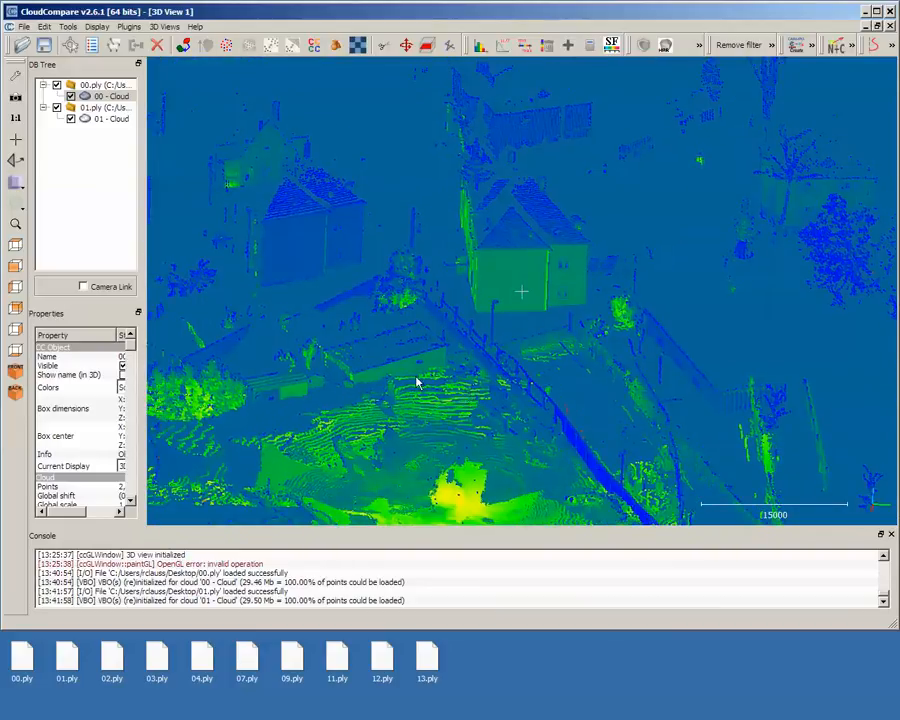
{"action": "scroll", "coordinate": [428, 346], "scroll_direction": "up", "scroll_amount": 4}
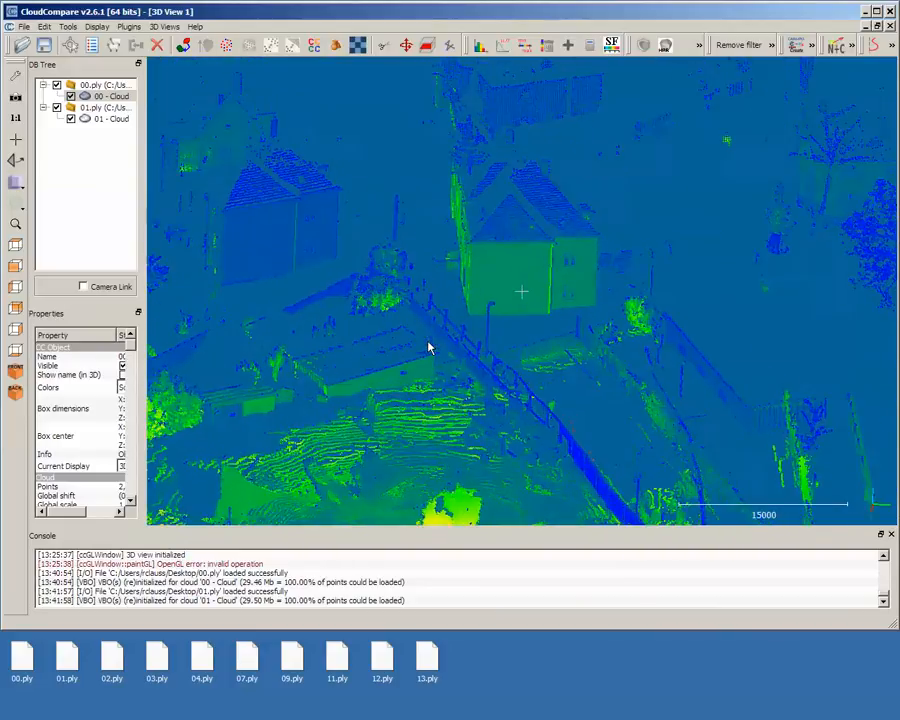
{"action": "left_click_drag", "start_coordinate": [222, 472], "coordinate": [448, 466]}
{"action": "left_click_drag", "start_coordinate": [565, 308], "coordinate": [397, 234]}
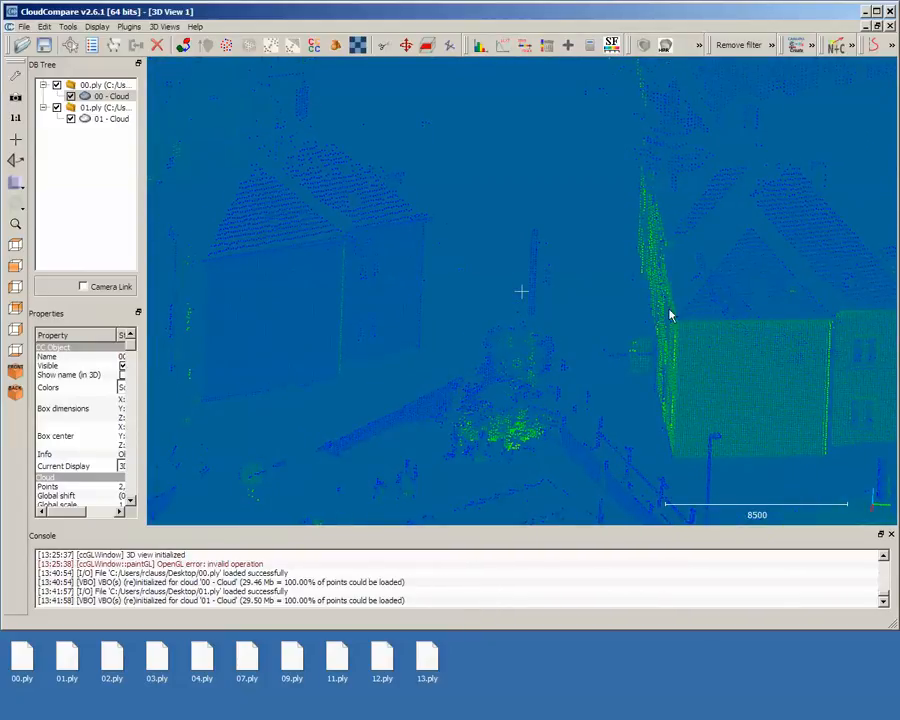
{"action": "left_click", "coordinate": [70, 97]}
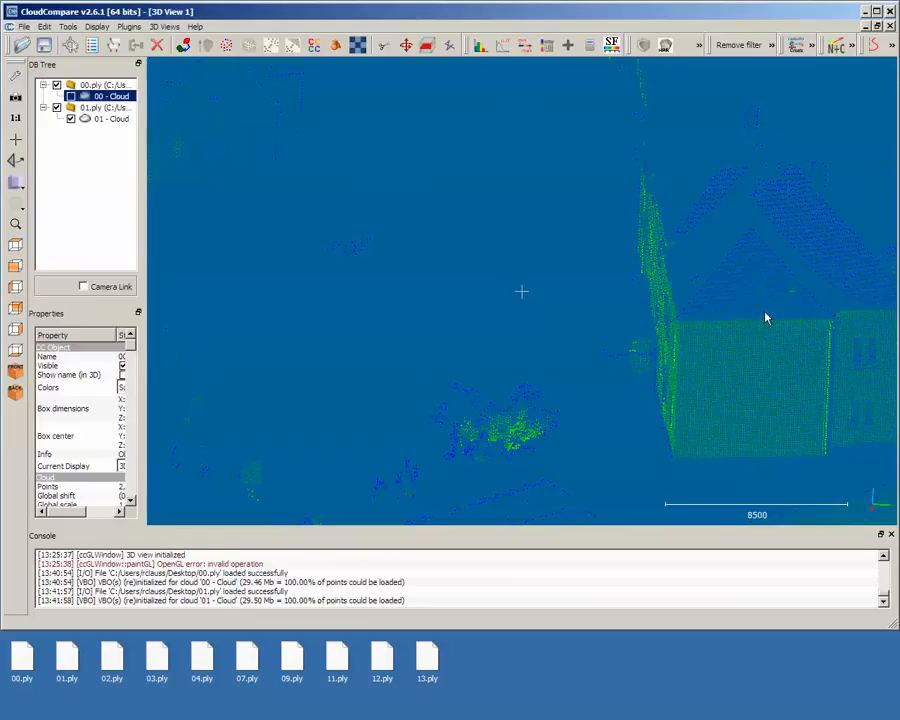
{"action": "left_click", "coordinate": [70, 96]}
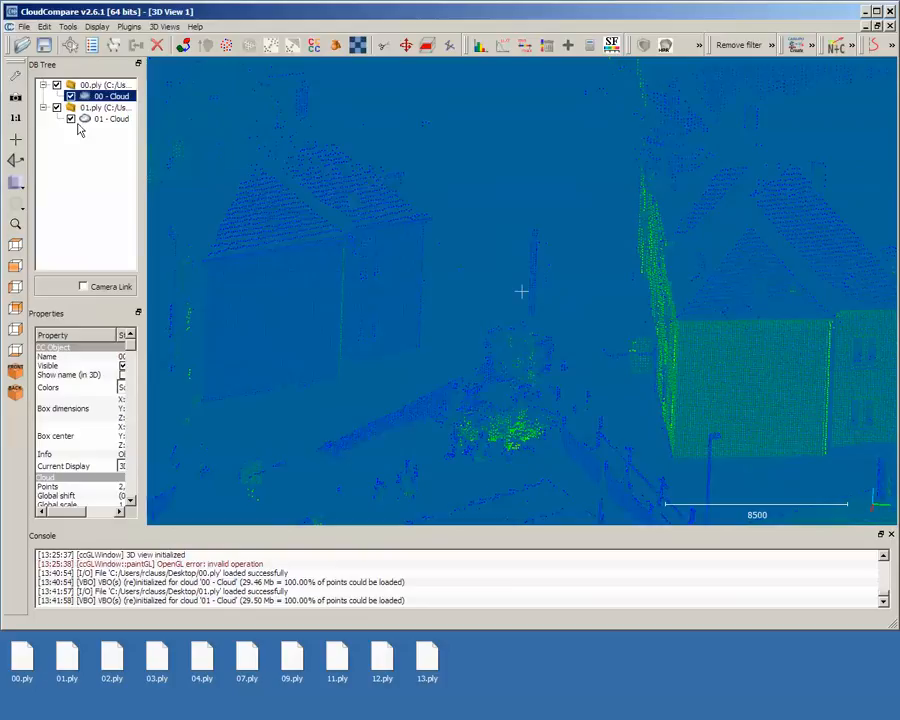
{"action": "left_click", "coordinate": [70, 119]}
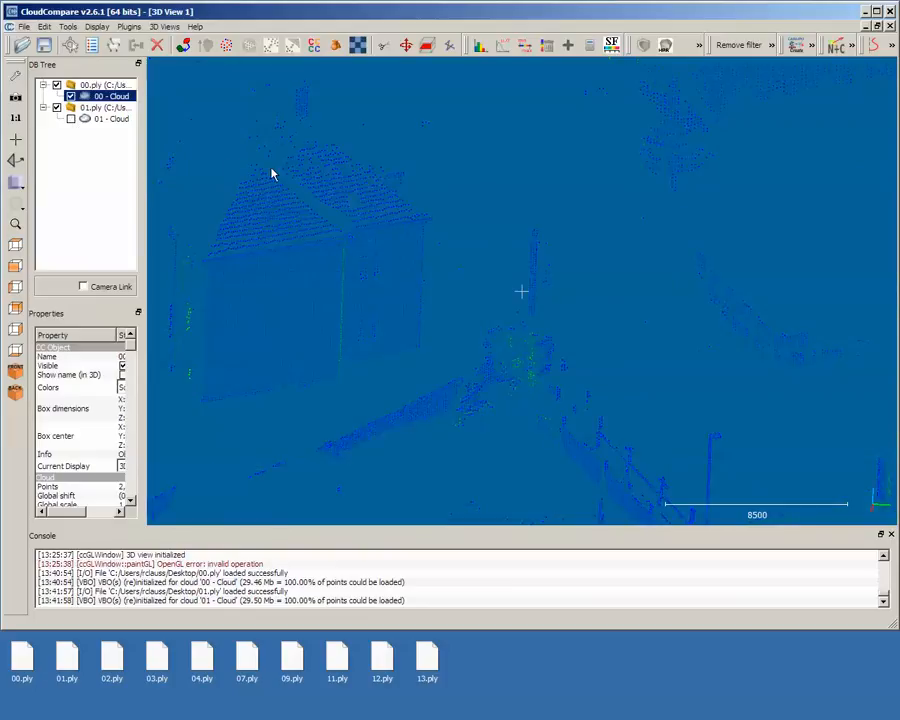
{"action": "left_click", "coordinate": [70, 119]}
{"action": "left_click_drag", "start_coordinate": [592, 421], "coordinate": [530, 420]}
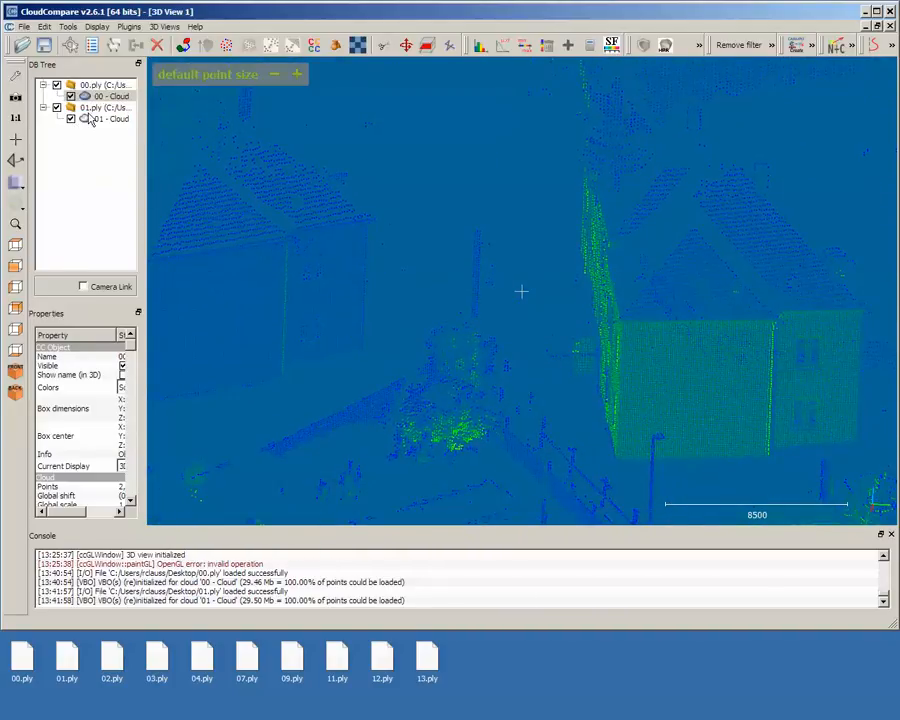
Start point-pair registration of the two clouds, with 01 - Cloud as the aligned cloud and 00 - Cloud as the reference.
{"action": "left_click_drag", "start_coordinate": [215, 297], "coordinate": [291, 320]}
{"action": "scroll", "coordinate": [315, 338], "scroll_direction": "down", "scroll_amount": 5}
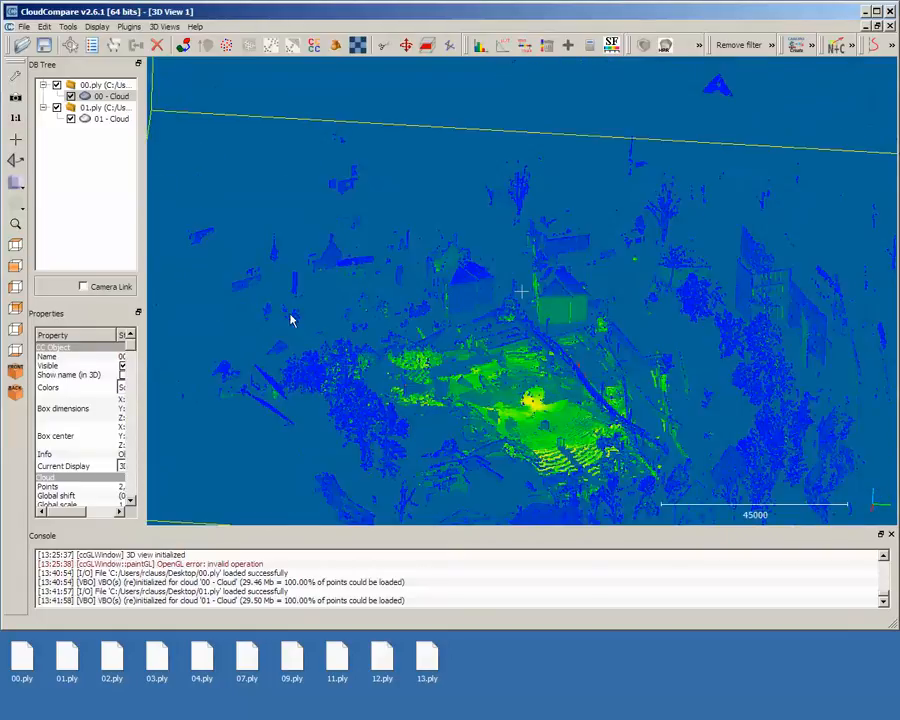
{"action": "left_click", "coordinate": [105, 121], "text": "ctrl"}
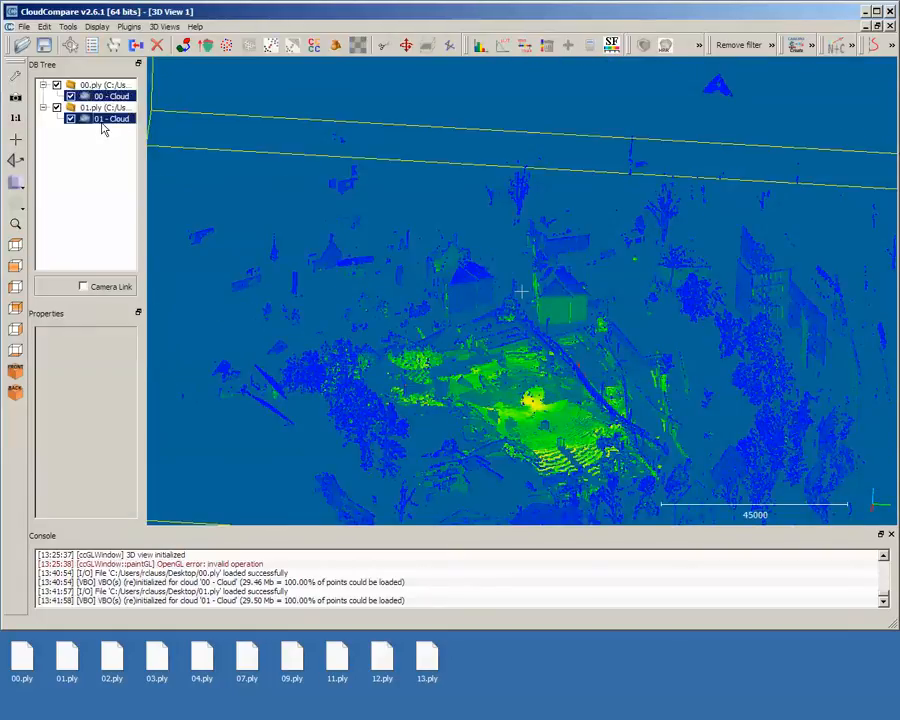
{"action": "scroll", "coordinate": [460, 275], "scroll_direction": "down", "scroll_amount": 2}
{"action": "scroll", "coordinate": [512, 320], "scroll_direction": "up", "scroll_amount": 4}
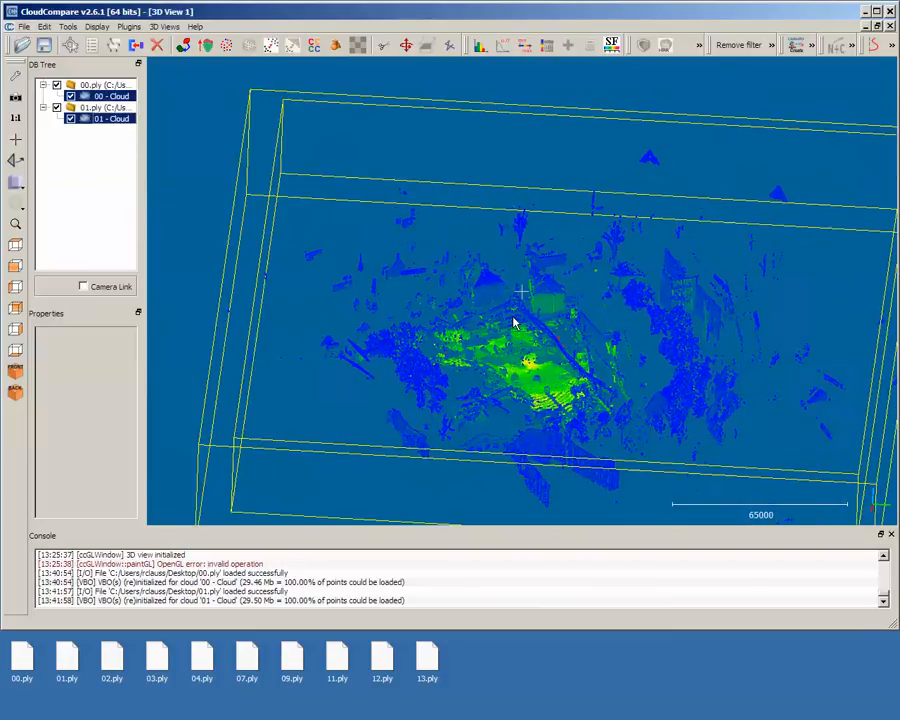
{"action": "left_click", "coordinate": [185, 47]}
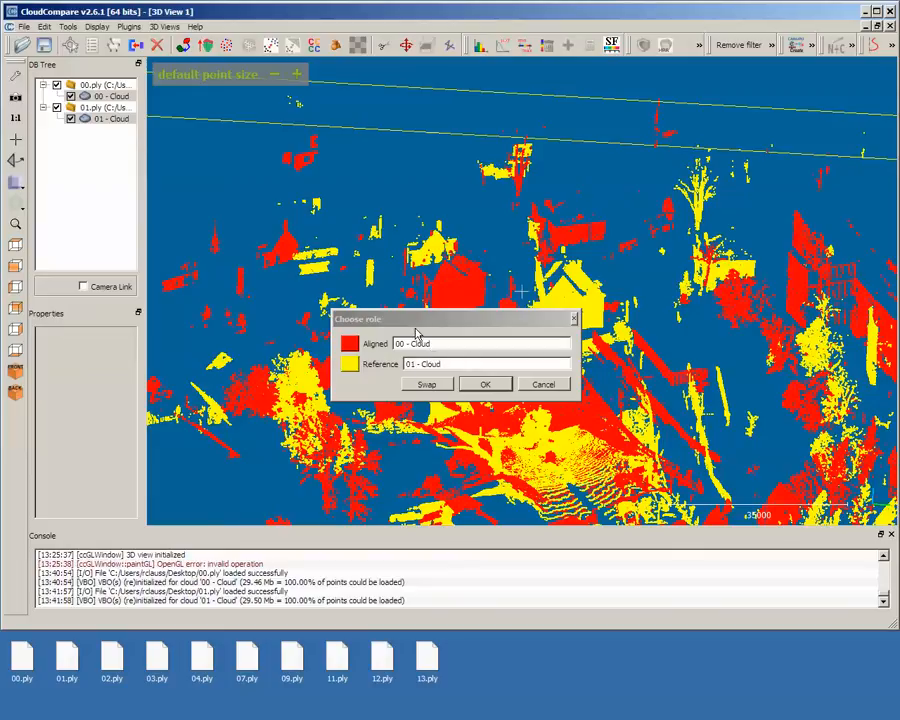
{"action": "left_click", "coordinate": [426, 385]}
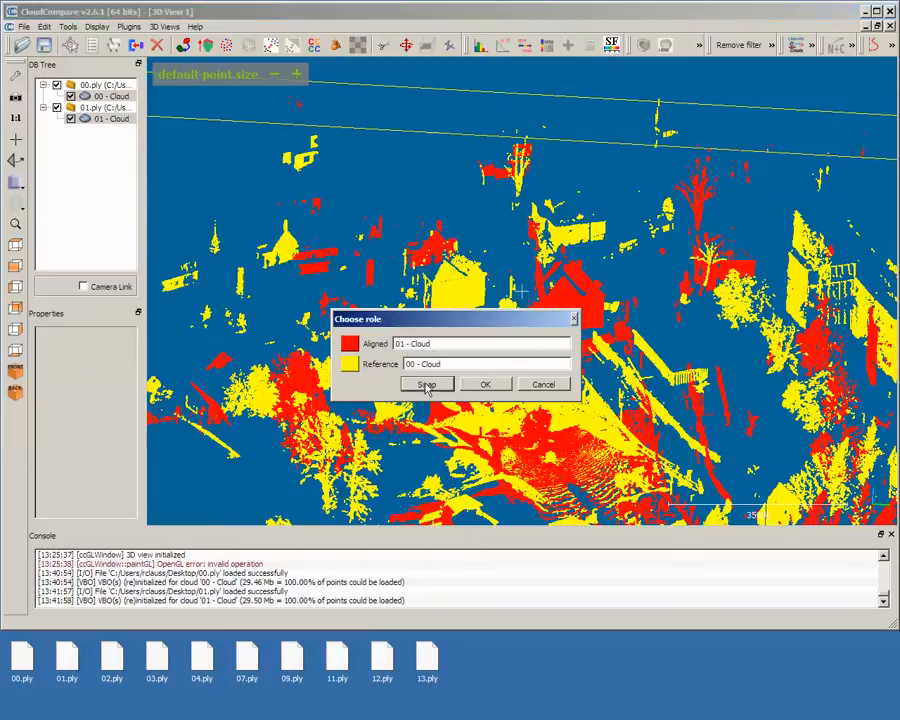
{"action": "left_click", "coordinate": [426, 386]}
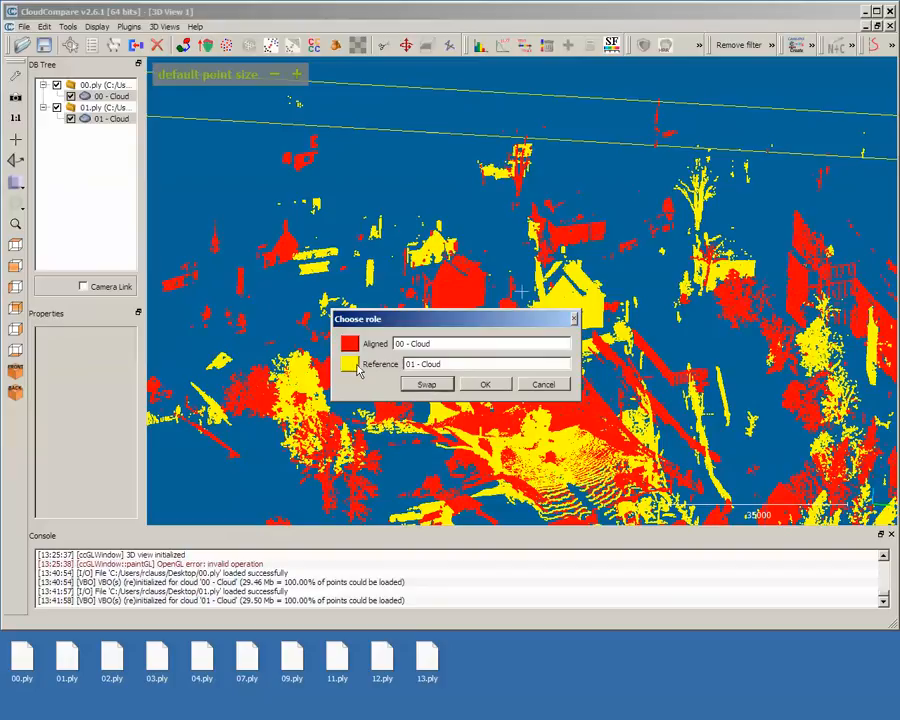
{"action": "left_click", "coordinate": [424, 386]}
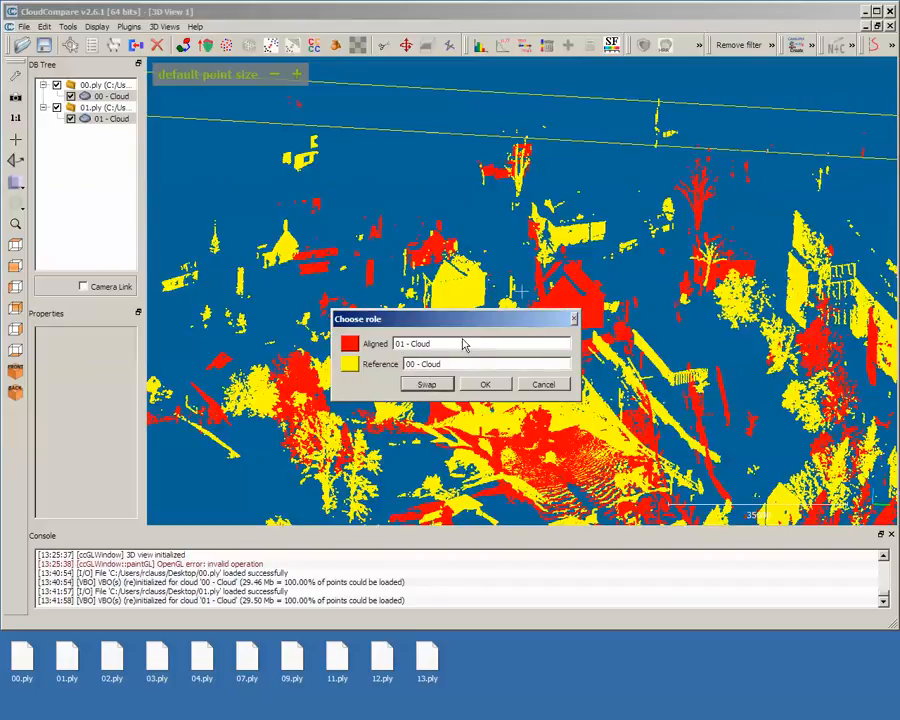
{"action": "left_click_drag", "start_coordinate": [458, 333], "coordinate": [233, 322]}
{"action": "left_click", "coordinate": [261, 377]}
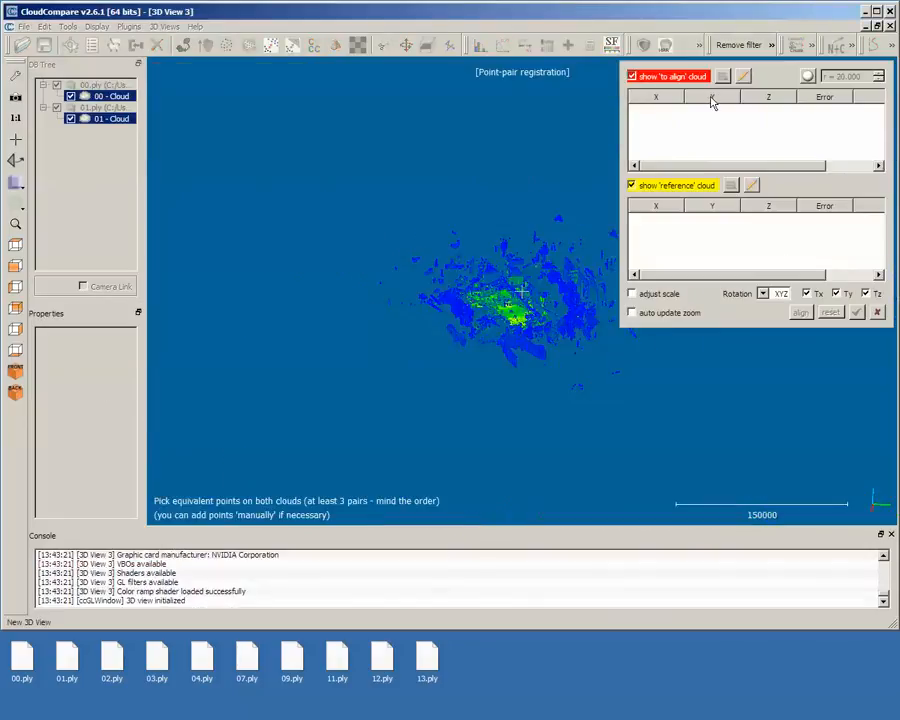
Hide the 'to align' cloud and increase the default point size for picking on the gabled house.
{"action": "left_click", "coordinate": [632, 76]}
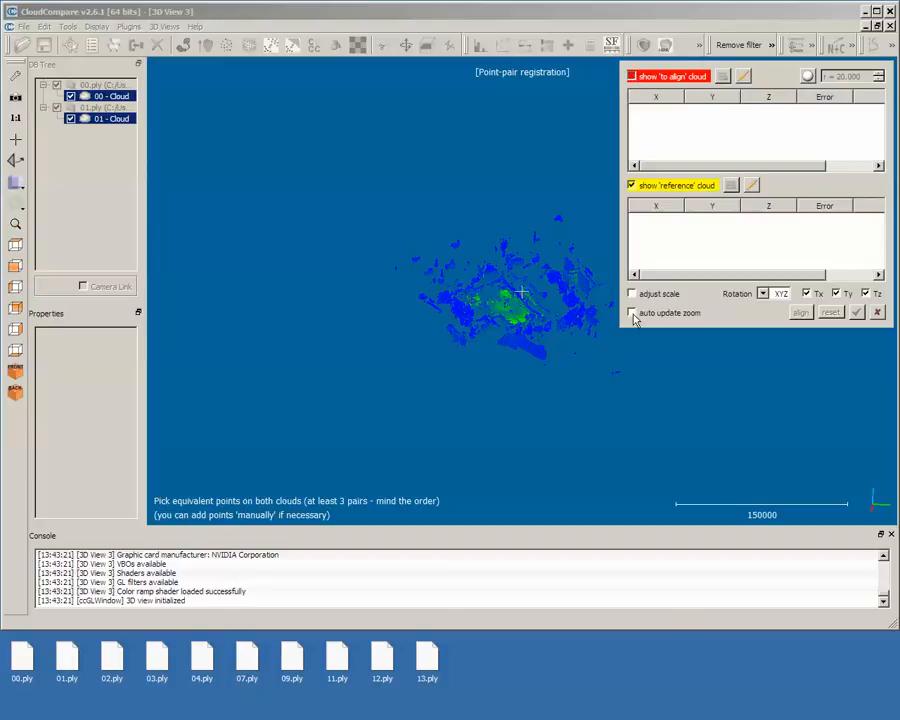
{"action": "scroll", "coordinate": [518, 305], "scroll_direction": "up", "scroll_amount": 3}
{"action": "scroll", "coordinate": [518, 305], "scroll_direction": "up", "scroll_amount": 3}
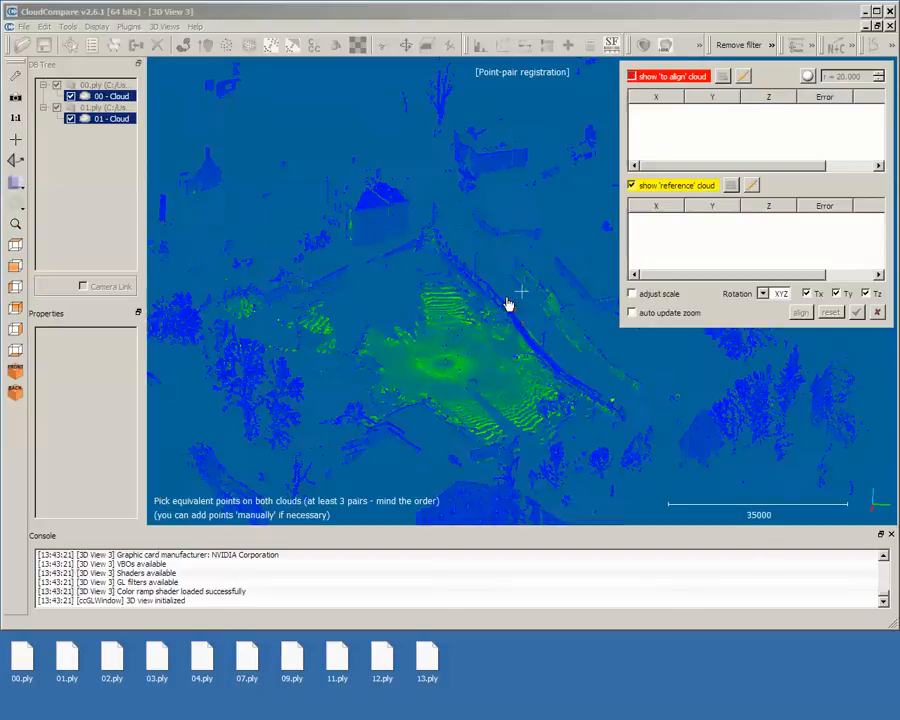
{"action": "left_click_drag", "start_coordinate": [508, 305], "coordinate": [290, 295]}
{"action": "right_click_drag", "start_coordinate": [400, 207], "coordinate": [410, 268]}
{"action": "scroll", "coordinate": [456, 402], "scroll_direction": "up", "scroll_amount": 3}
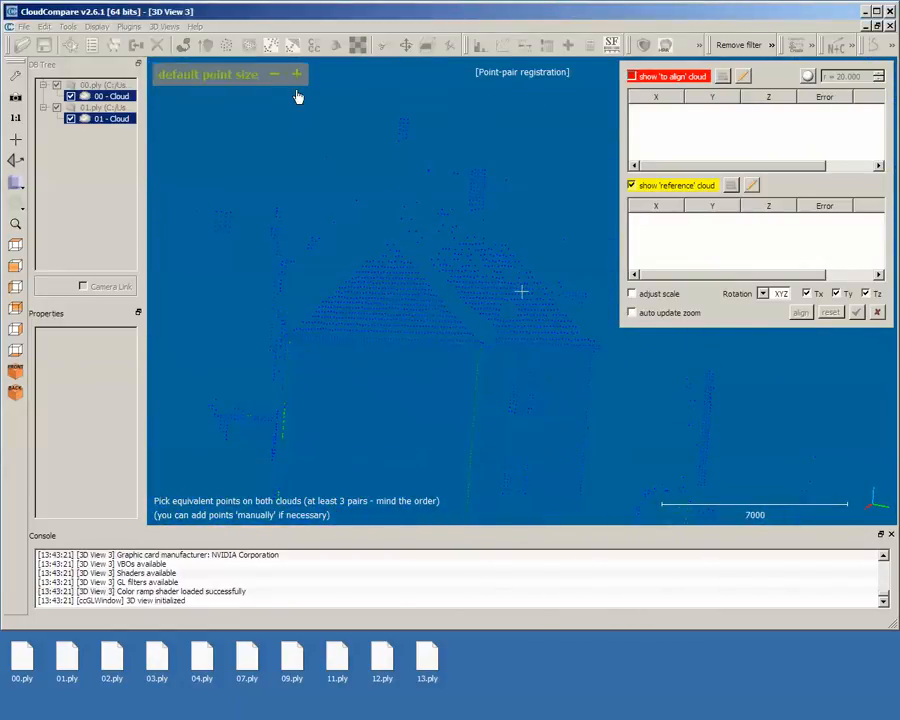
{"action": "left_click", "coordinate": [293, 74]}
Pick the first reference point at the left eave corner of the gabled house's front wall.
{"action": "scroll", "coordinate": [352, 362], "scroll_direction": "up", "scroll_amount": 4}
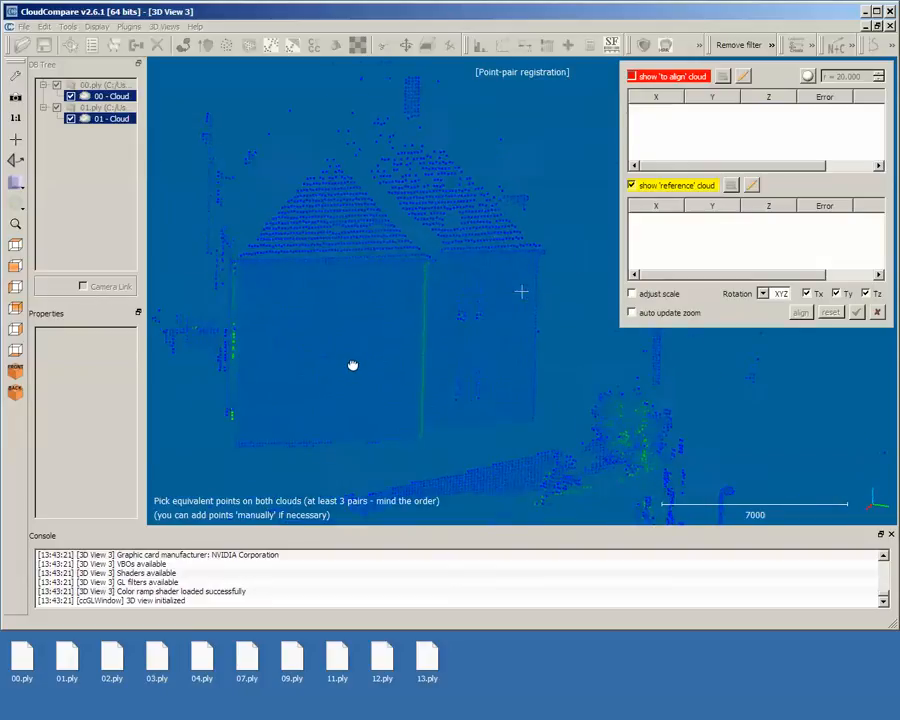
{"action": "left_click_drag", "start_coordinate": [291, 384], "coordinate": [402, 431]}
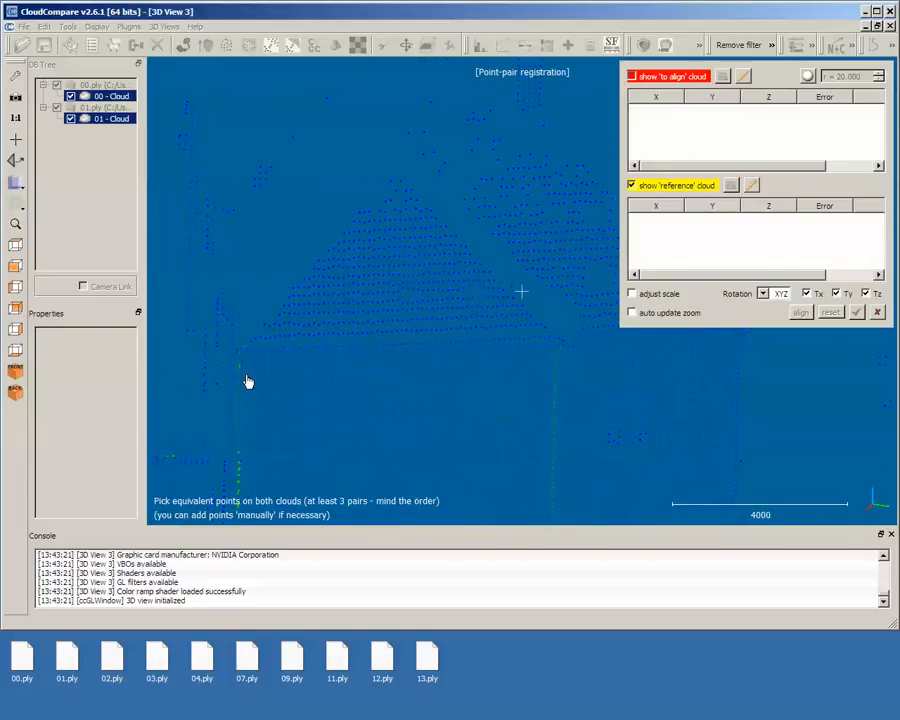
{"action": "scroll", "coordinate": [185, 368], "scroll_direction": "up", "scroll_amount": 3}
{"action": "right_click_drag", "start_coordinate": [239, 390], "coordinate": [590, 322]}
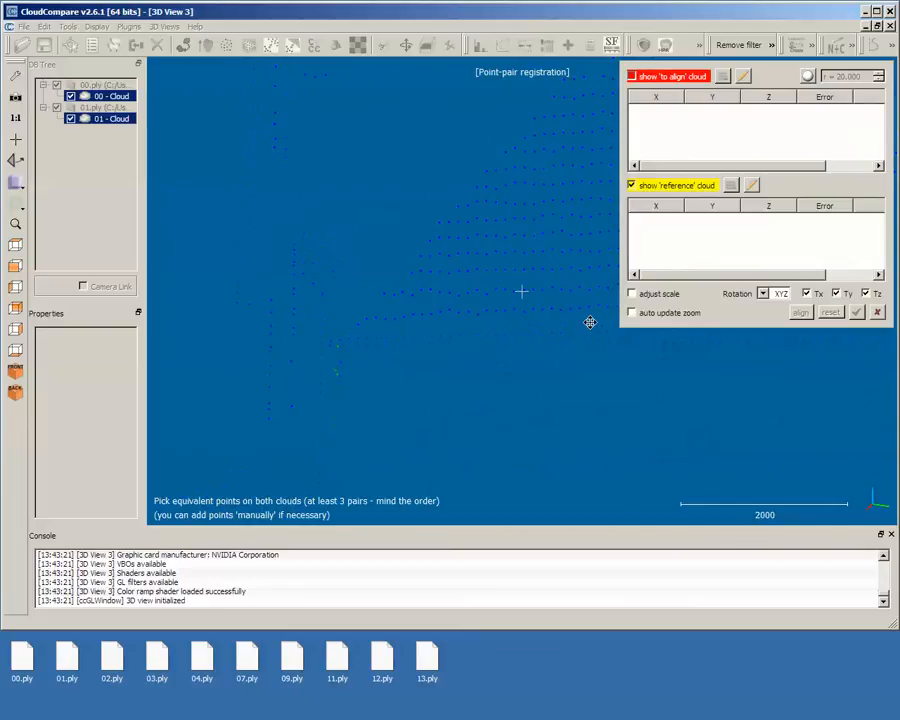
{"action": "left_click", "coordinate": [341, 341]}
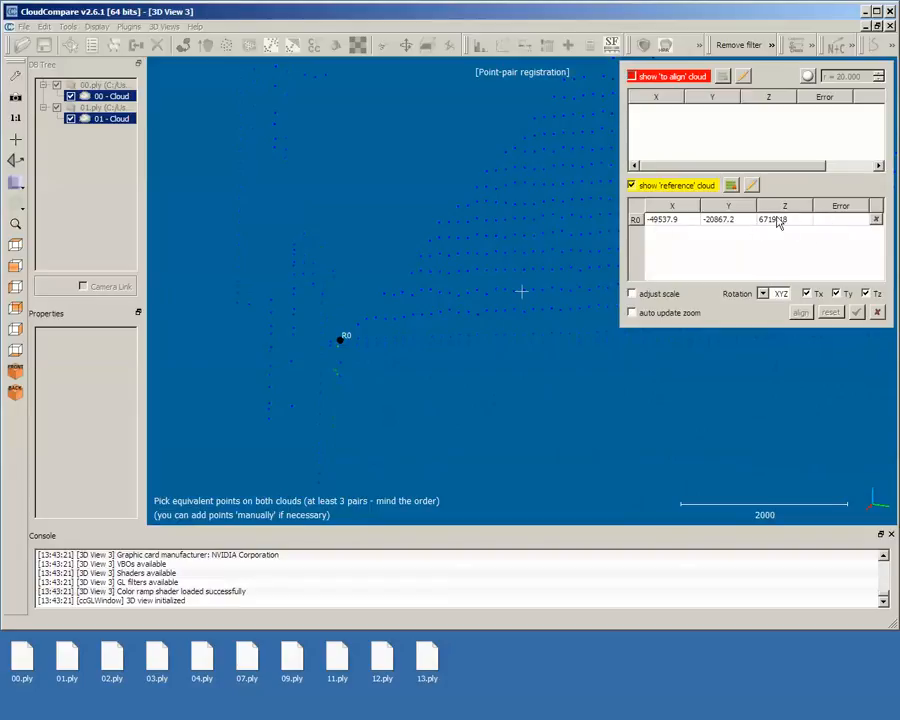
Show only the 'to align' cloud and pick the matching left eave corner of the gabled house as its first point.
{"action": "left_click", "coordinate": [632, 77]}
{"action": "left_click", "coordinate": [632, 186]}
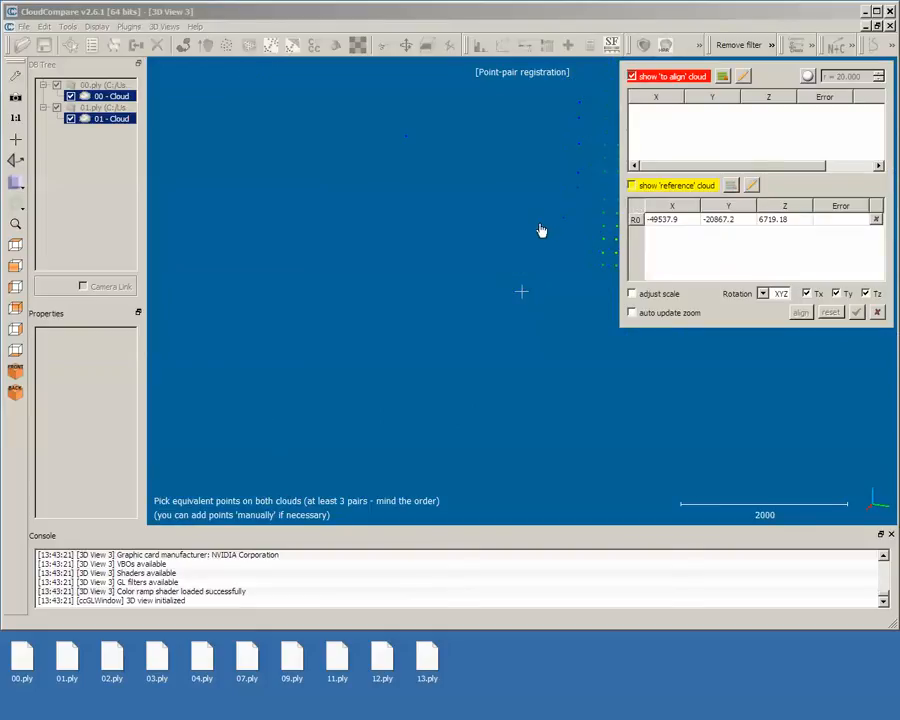
{"action": "scroll", "coordinate": [518, 325], "scroll_direction": "down", "scroll_amount": 10}
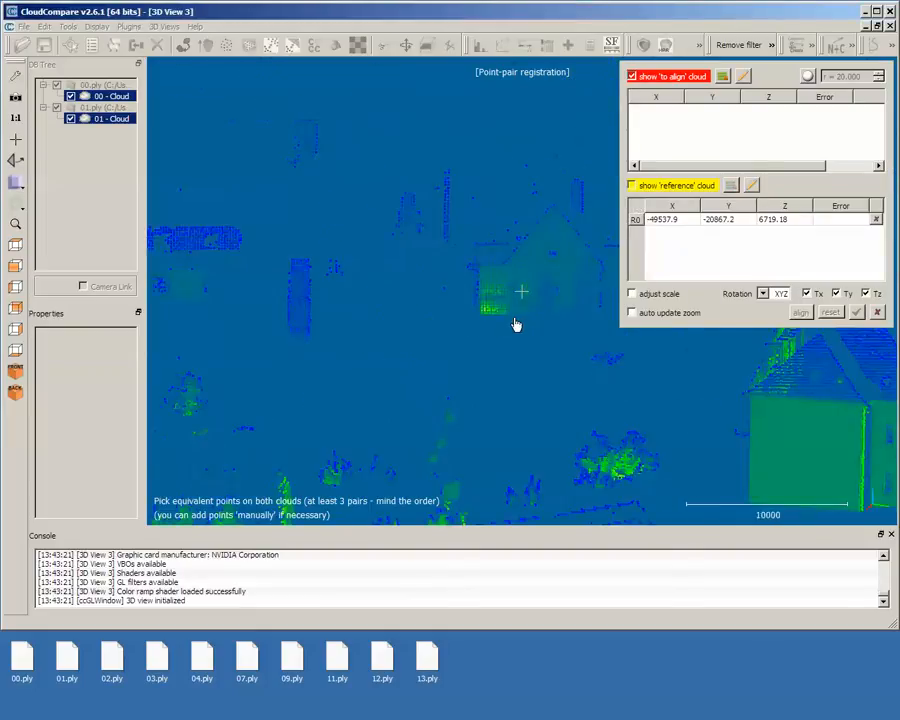
{"action": "right_click_drag", "start_coordinate": [391, 342], "coordinate": [361, 378]}
{"action": "scroll", "coordinate": [395, 314], "scroll_direction": "up", "scroll_amount": 10}
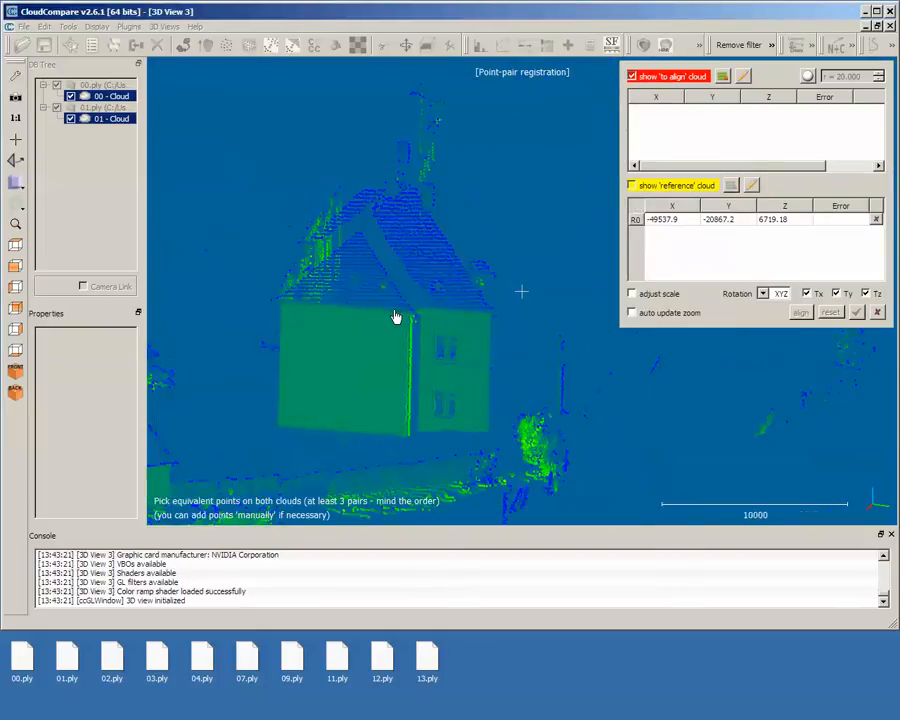
{"action": "right_click_drag", "start_coordinate": [293, 367], "coordinate": [605, 372]}
{"action": "scroll", "coordinate": [462, 296], "scroll_direction": "up", "scroll_amount": 5}
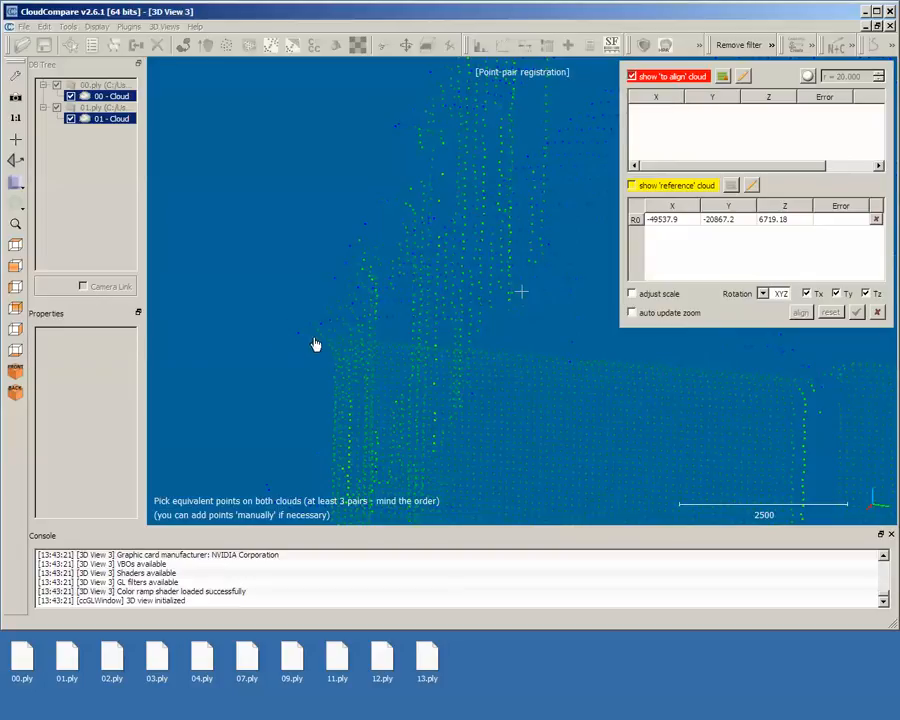
{"action": "scroll", "coordinate": [304, 361], "scroll_direction": "up", "scroll_amount": 4}
{"action": "right_click_drag", "start_coordinate": [303, 358], "coordinate": [562, 380]}
{"action": "scroll", "coordinate": [486, 396], "scroll_direction": "up", "scroll_amount": 7}
{"action": "left_click_drag", "start_coordinate": [487, 401], "coordinate": [422, 334]}
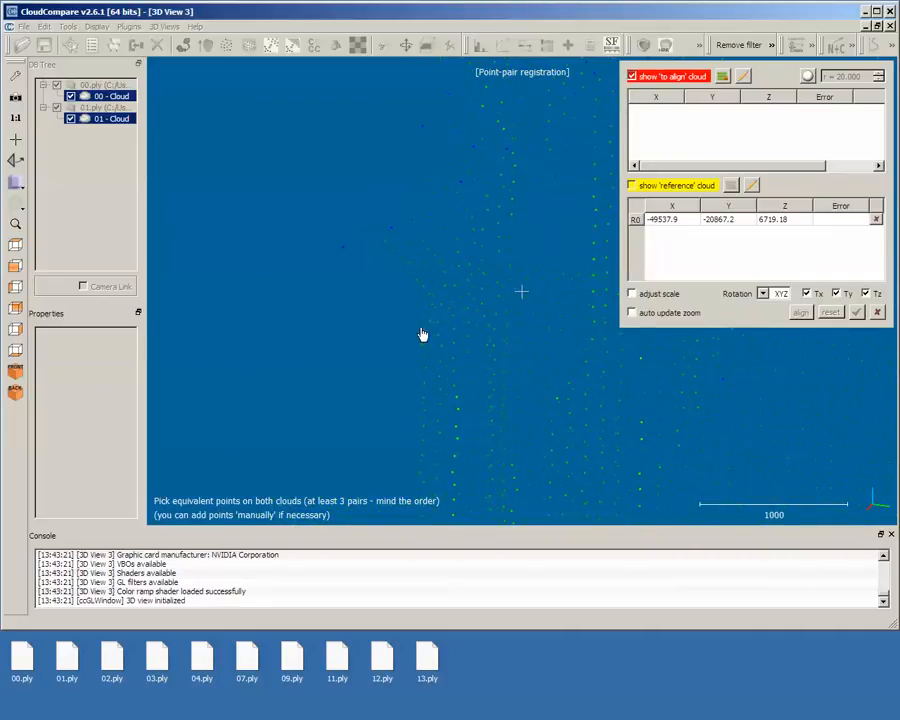
{"action": "left_click", "coordinate": [377, 254]}
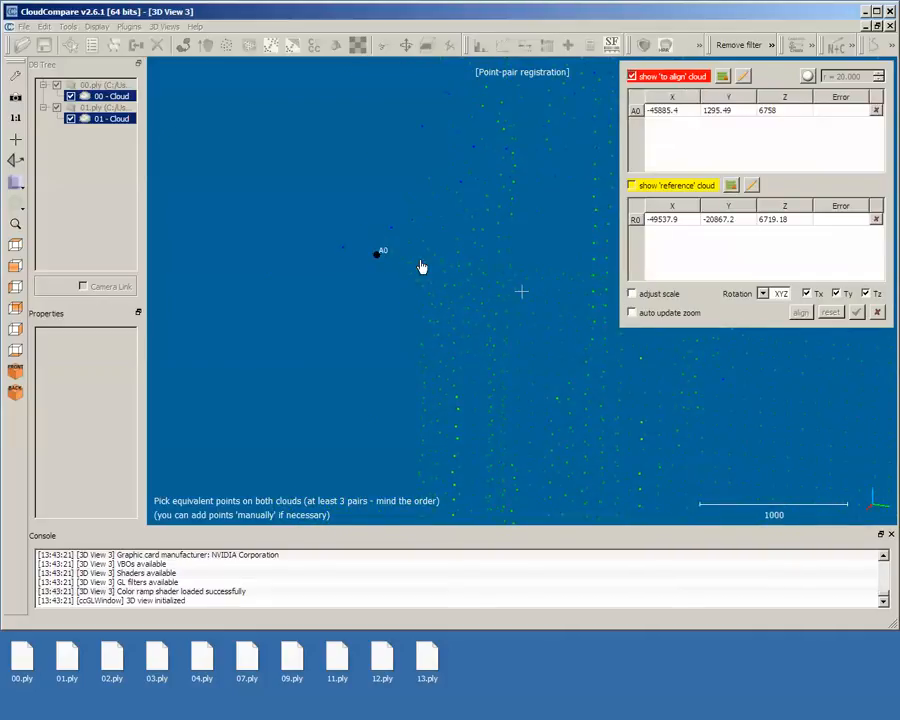
Show the reference cloud alongside the 'to align' cloud and compare the first point pair on the two house copies.
{"action": "scroll", "coordinate": [450, 292], "scroll_direction": "down", "scroll_amount": 10}
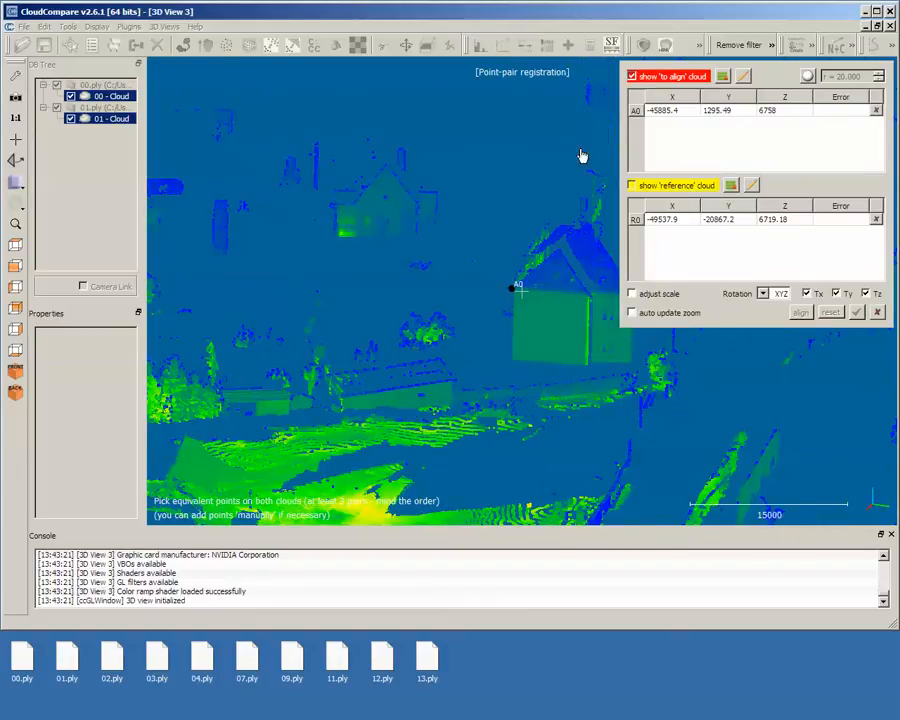
{"action": "left_click", "coordinate": [632, 186]}
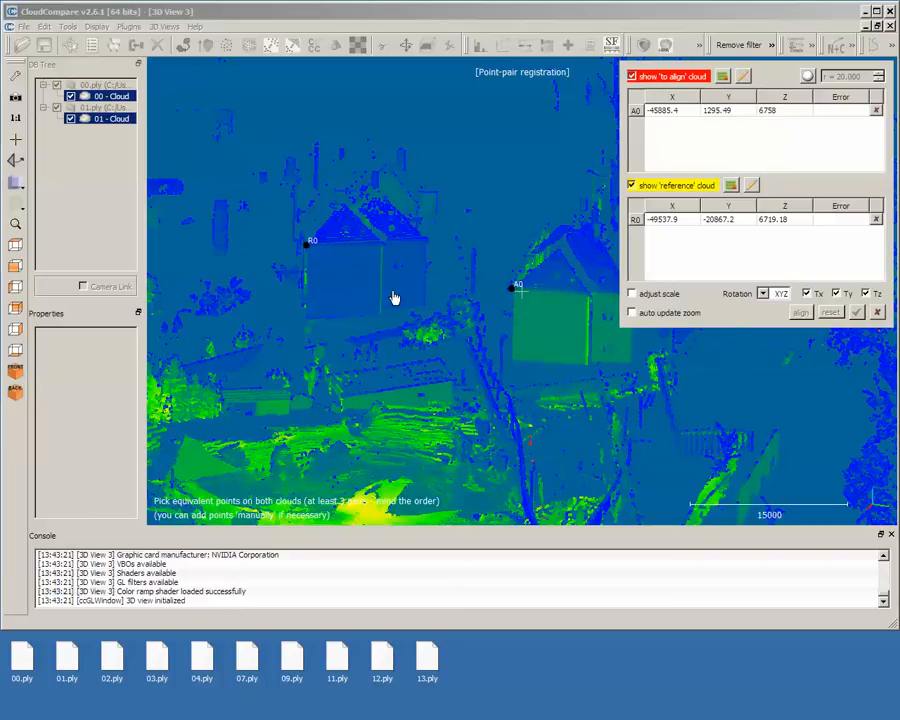
{"action": "left_click", "coordinate": [669, 221]}
{"action": "left_click", "coordinate": [678, 222]}
{"action": "scroll", "coordinate": [447, 305], "scroll_direction": "down", "scroll_amount": 8}
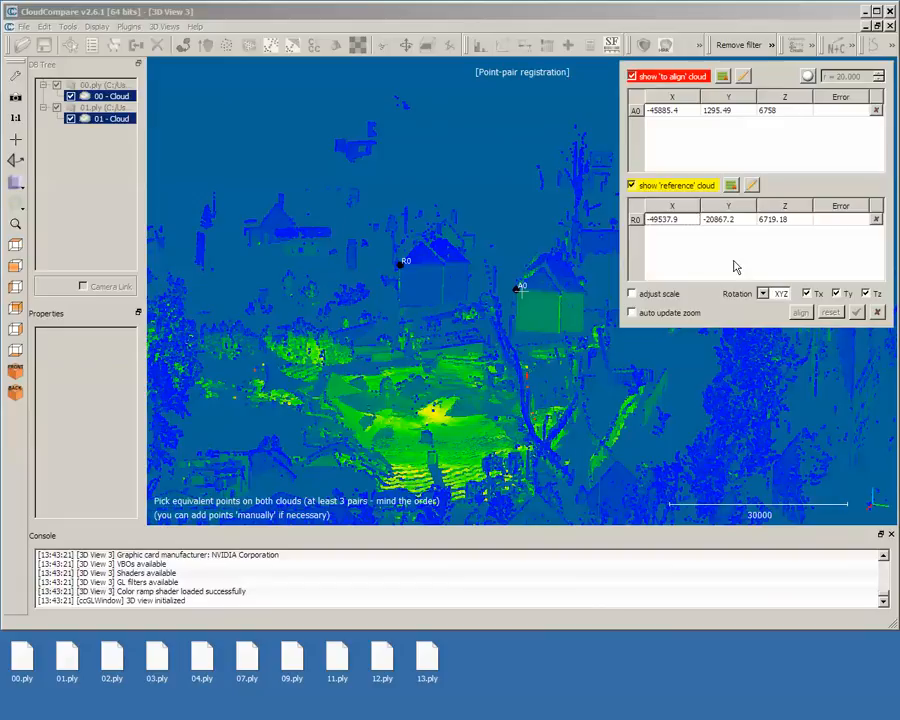
Hide the 'to align' cloud and pick the second reference point at the gable peak of the house on the opposite side of the site.
{"action": "left_click", "coordinate": [632, 77]}
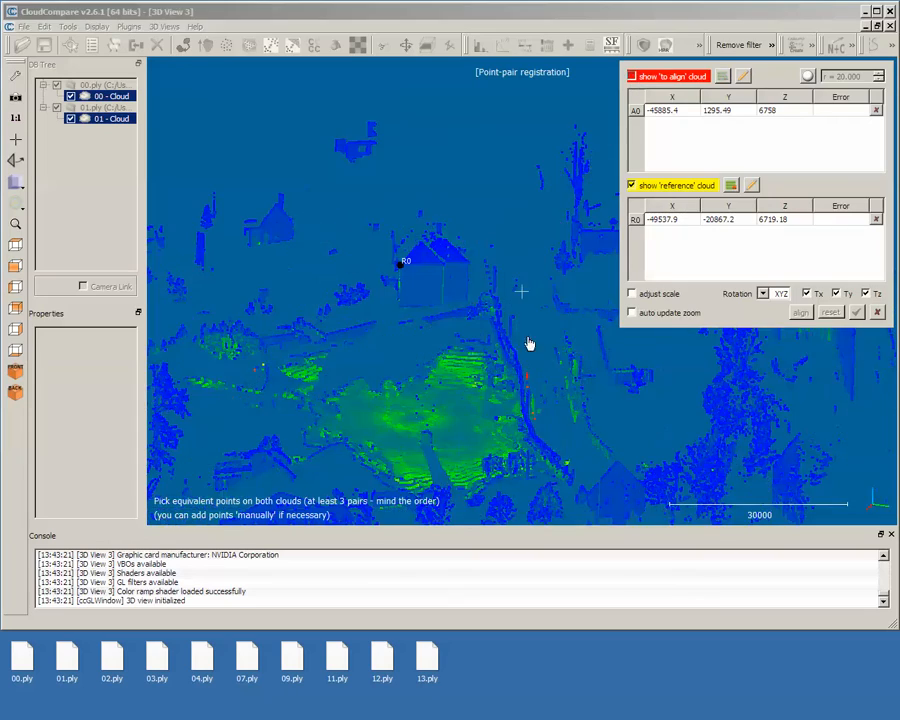
{"action": "left_click_drag", "start_coordinate": [473, 432], "coordinate": [874, 374]}
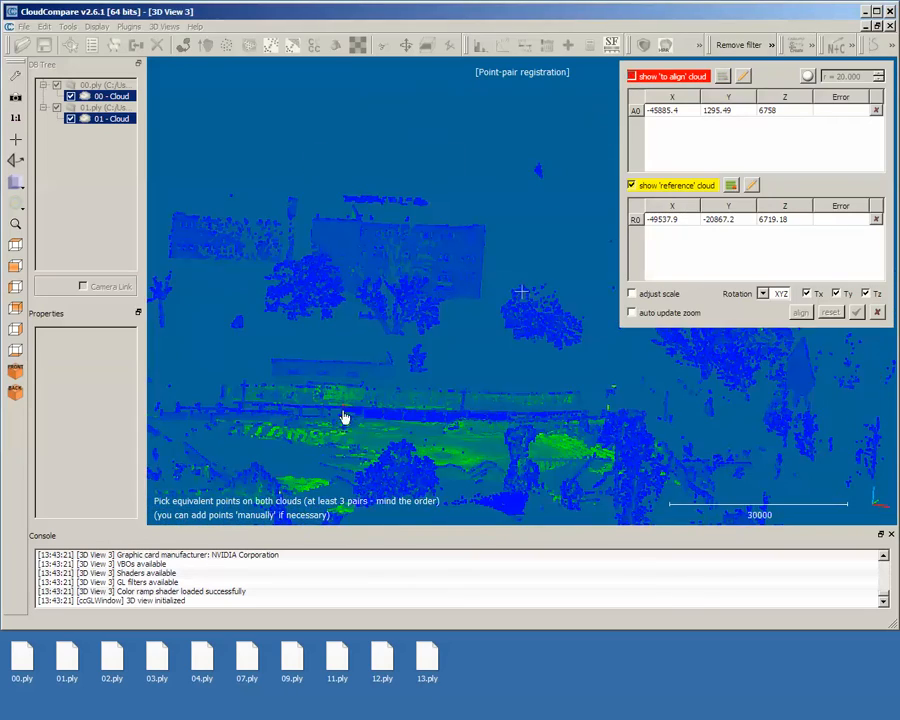
{"action": "left_click_drag", "start_coordinate": [346, 418], "coordinate": [818, 390]}
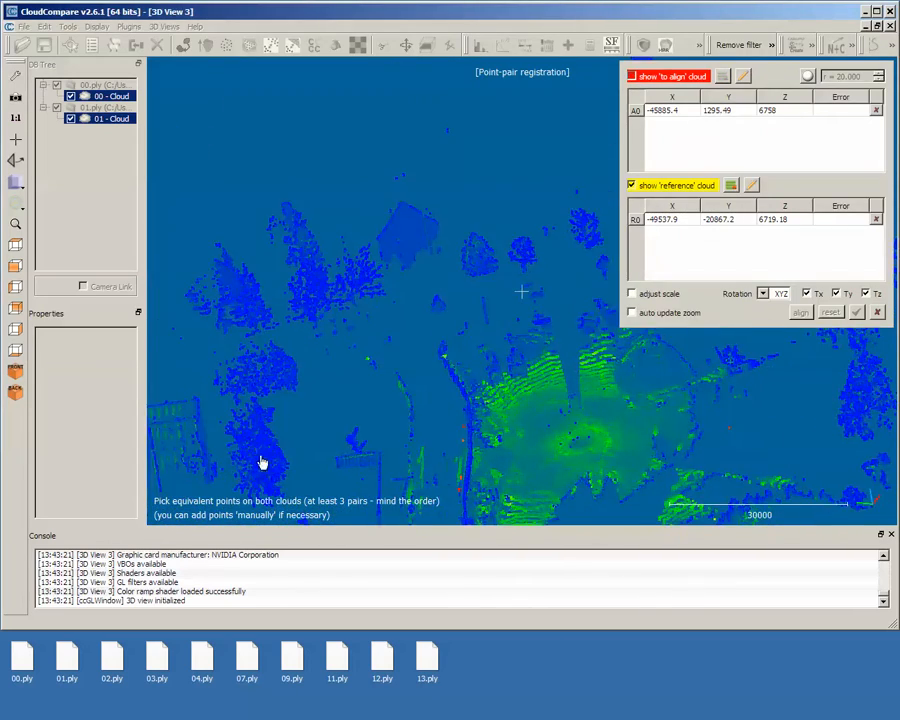
{"action": "left_click_drag", "start_coordinate": [261, 464], "coordinate": [248, 376]}
{"action": "scroll", "coordinate": [446, 297], "scroll_direction": "up", "scroll_amount": 11}
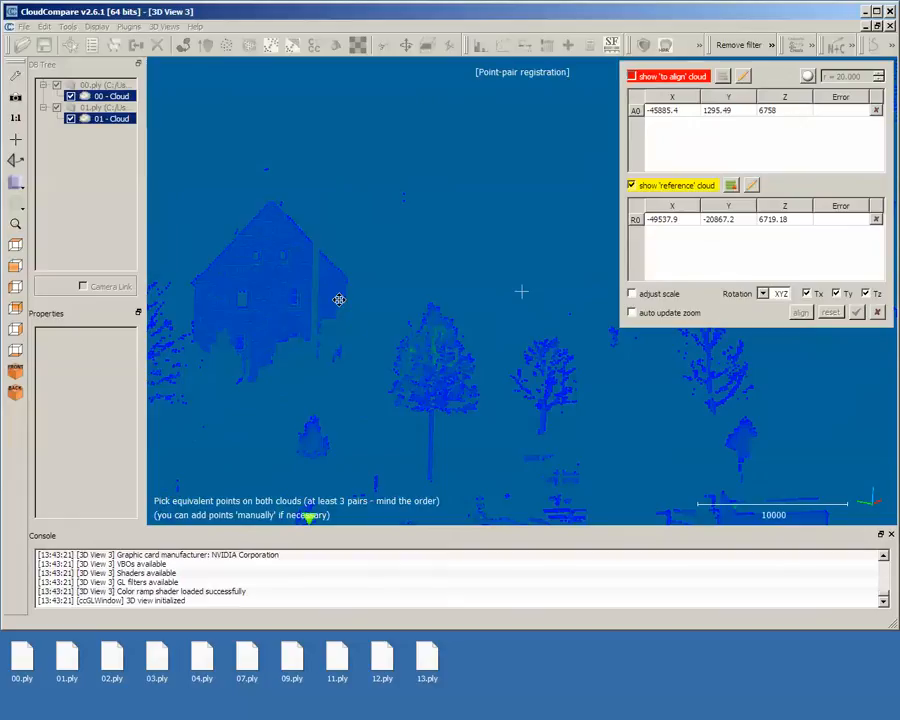
{"action": "right_click_drag", "start_coordinate": [242, 252], "coordinate": [444, 438]}
{"action": "scroll", "coordinate": [402, 395], "scroll_direction": "up", "scroll_amount": 5}
{"action": "scroll", "coordinate": [480, 245], "scroll_direction": "up", "scroll_amount": 4}
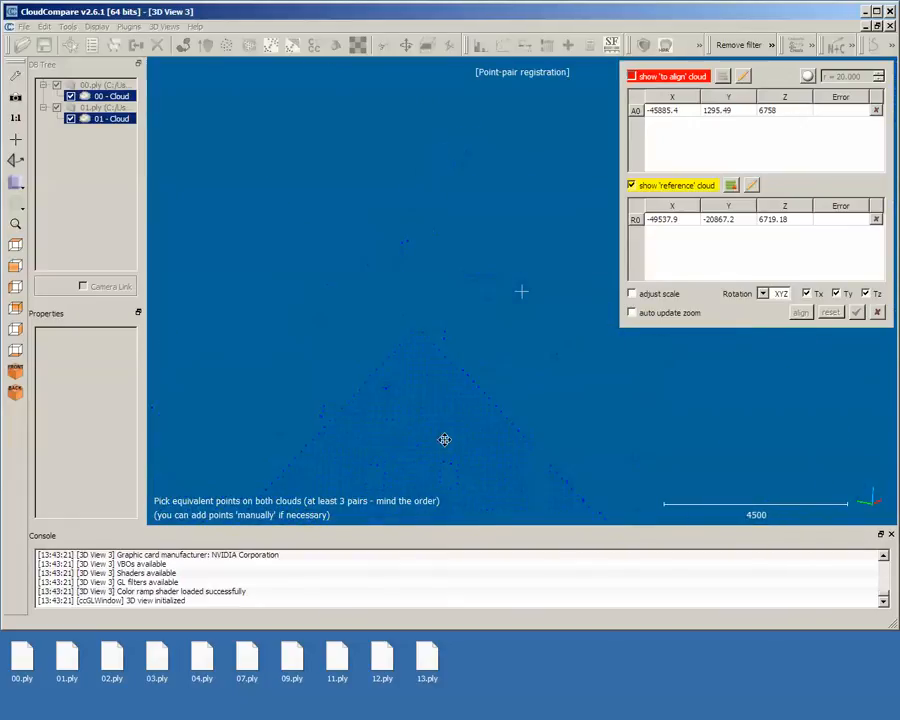
{"action": "left_click", "coordinate": [415, 346]}
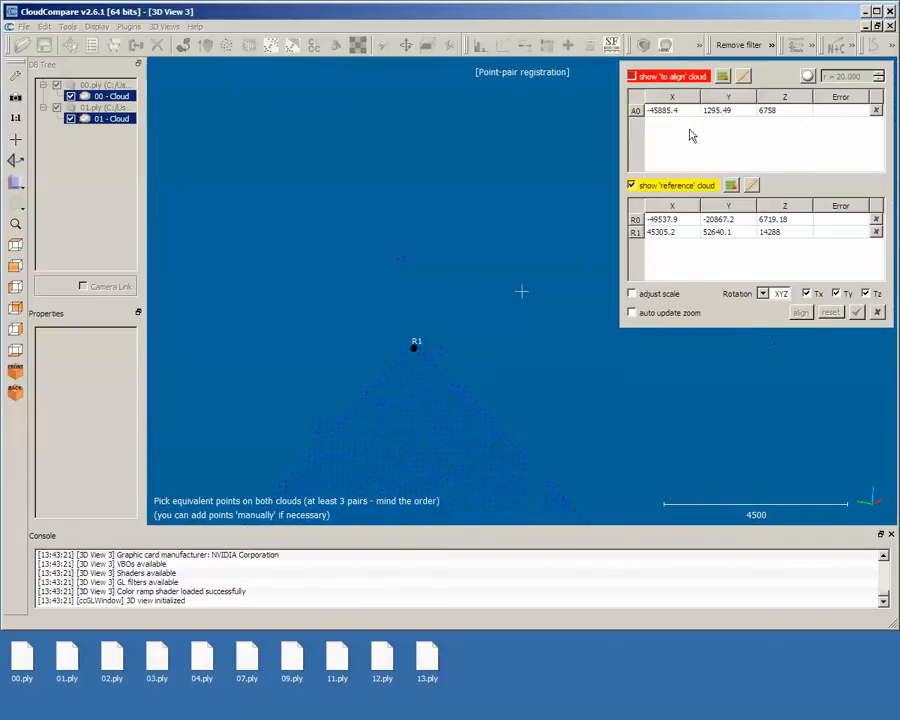
Alternate between the 'to align' and reference clouds to locate the second gabled house in both scans.
{"action": "left_click", "coordinate": [631, 76]}
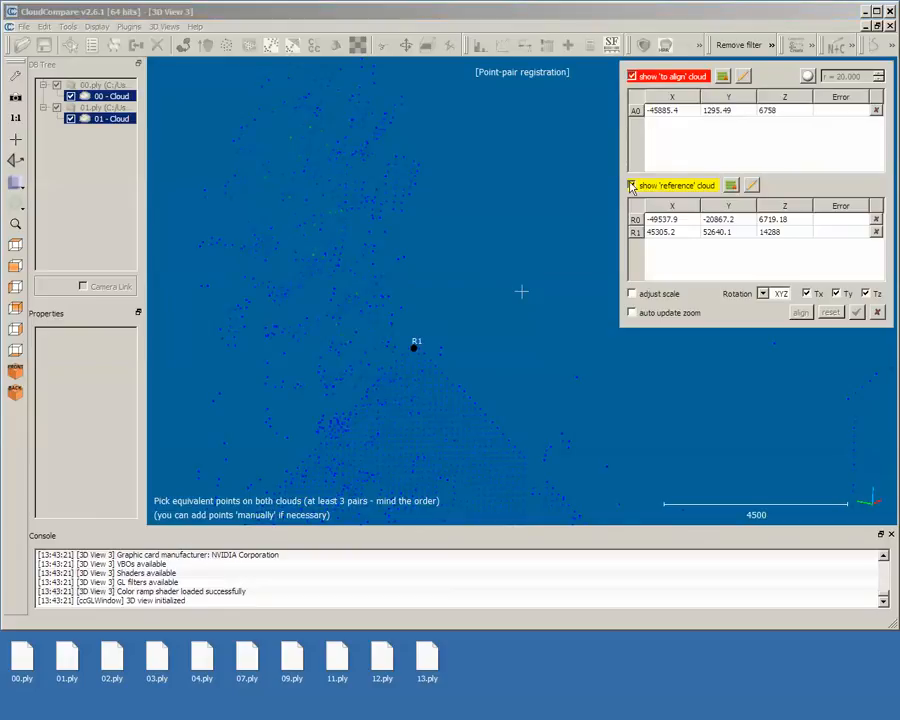
{"action": "left_click", "coordinate": [632, 186]}
{"action": "scroll", "coordinate": [444, 284], "scroll_direction": "down", "scroll_amount": 10}
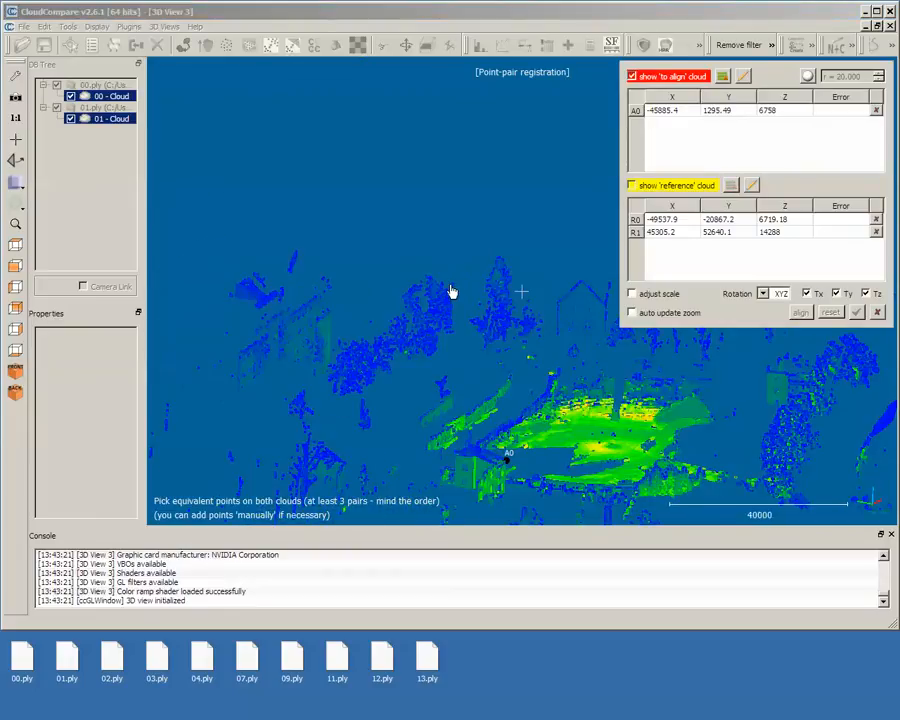
{"action": "right_click_drag", "start_coordinate": [451, 291], "coordinate": [504, 313]}
{"action": "scroll", "coordinate": [500, 335], "scroll_direction": "down", "scroll_amount": 5}
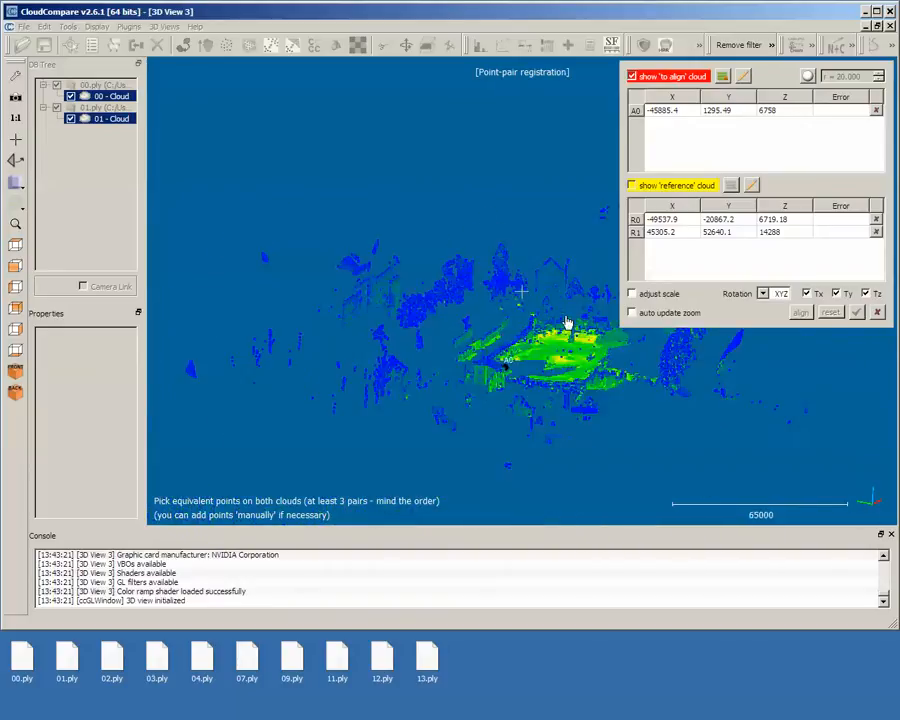
{"action": "left_click_drag", "start_coordinate": [566, 322], "coordinate": [563, 370]}
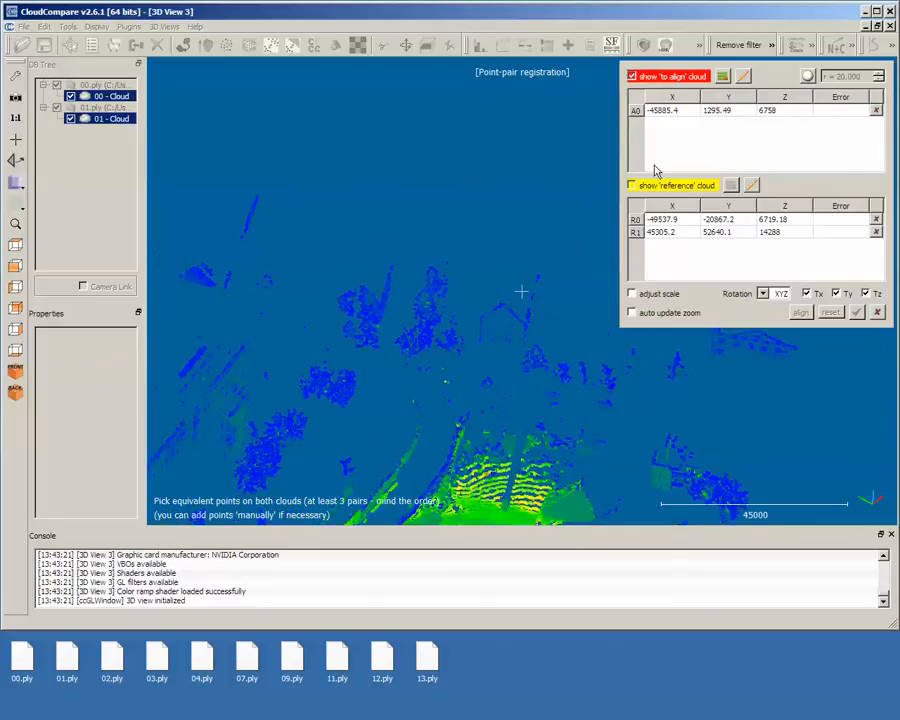
{"action": "left_click", "coordinate": [631, 186]}
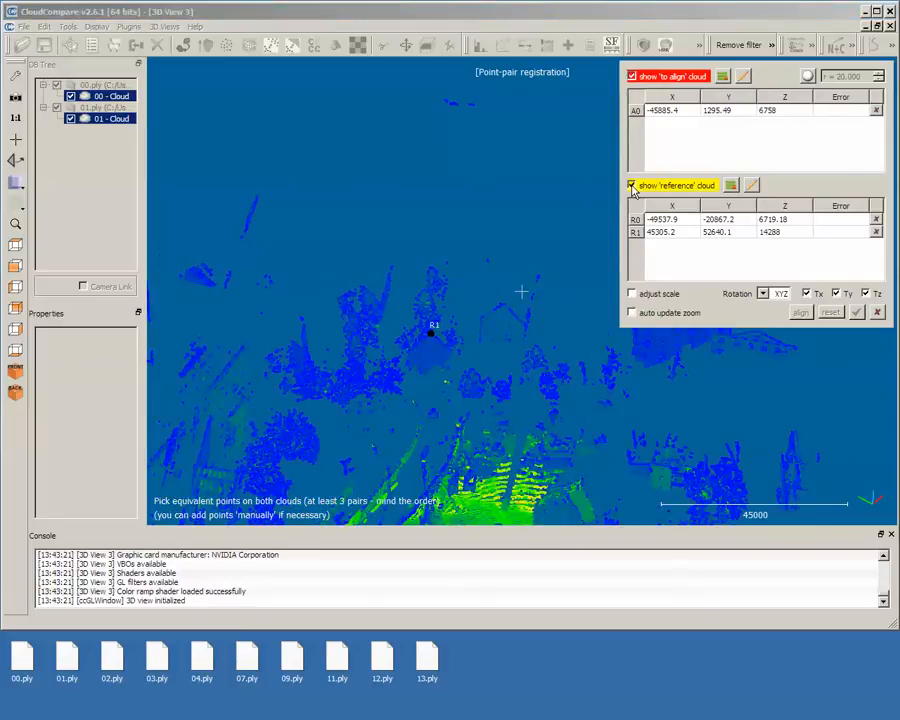
{"action": "left_click", "coordinate": [631, 77]}
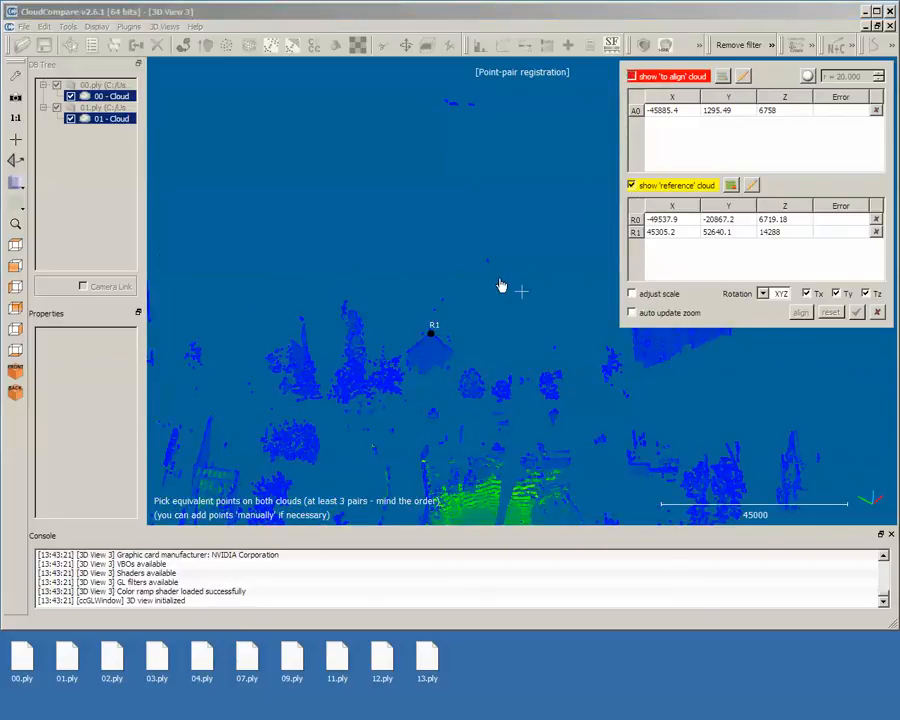
{"action": "scroll", "coordinate": [473, 432], "scroll_direction": "down", "scroll_amount": 9}
{"action": "scroll", "coordinate": [472, 437], "scroll_direction": "up", "scroll_amount": 1}
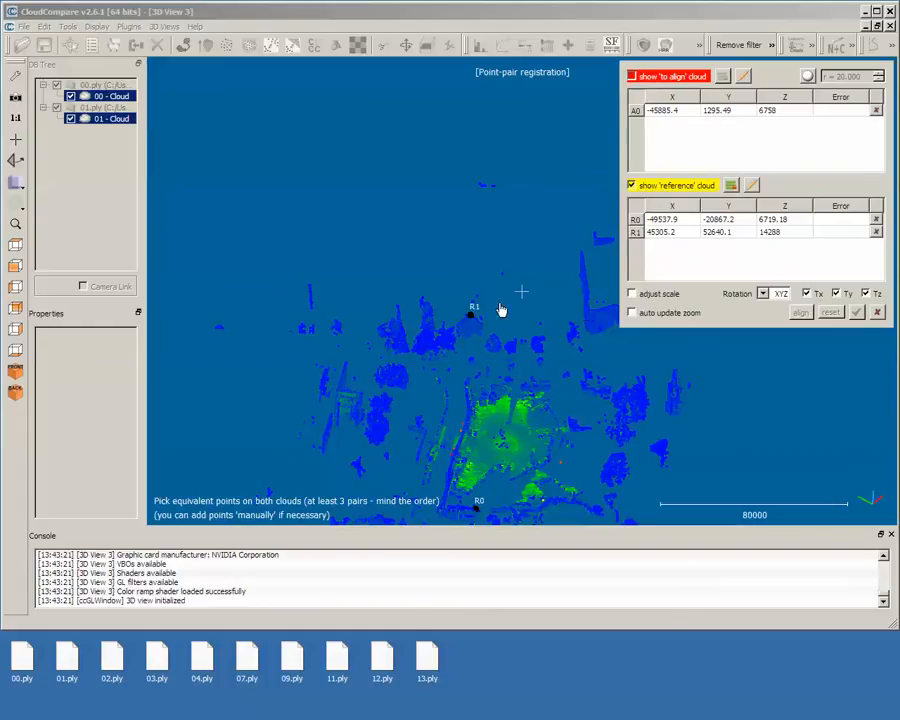
Show only the 'to align' cloud and pick its second point at the matching gable peak of the house.
{"action": "left_click", "coordinate": [632, 77]}
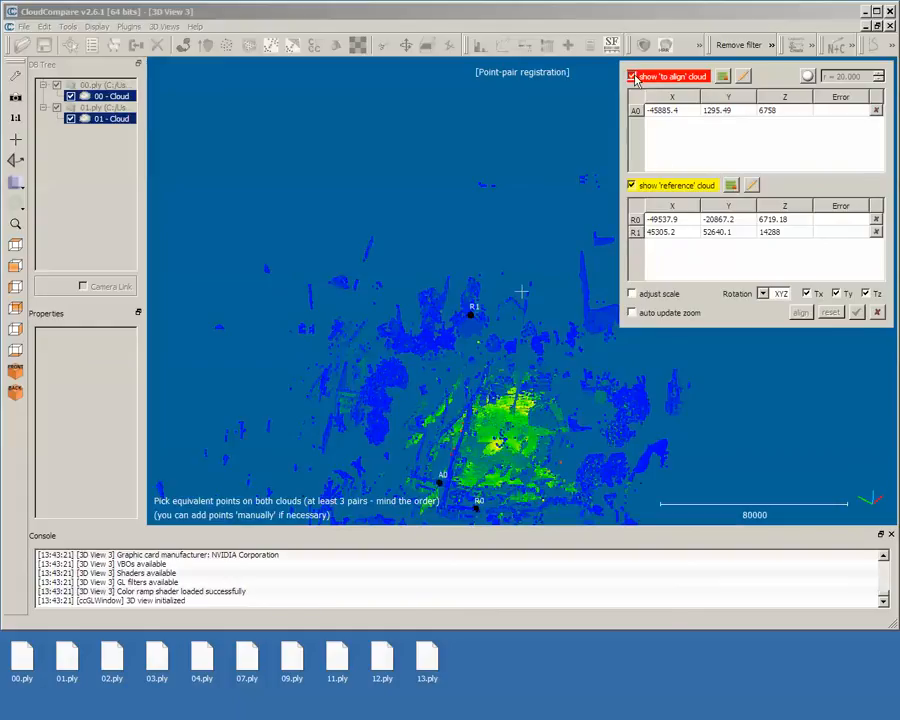
{"action": "left_click", "coordinate": [632, 186]}
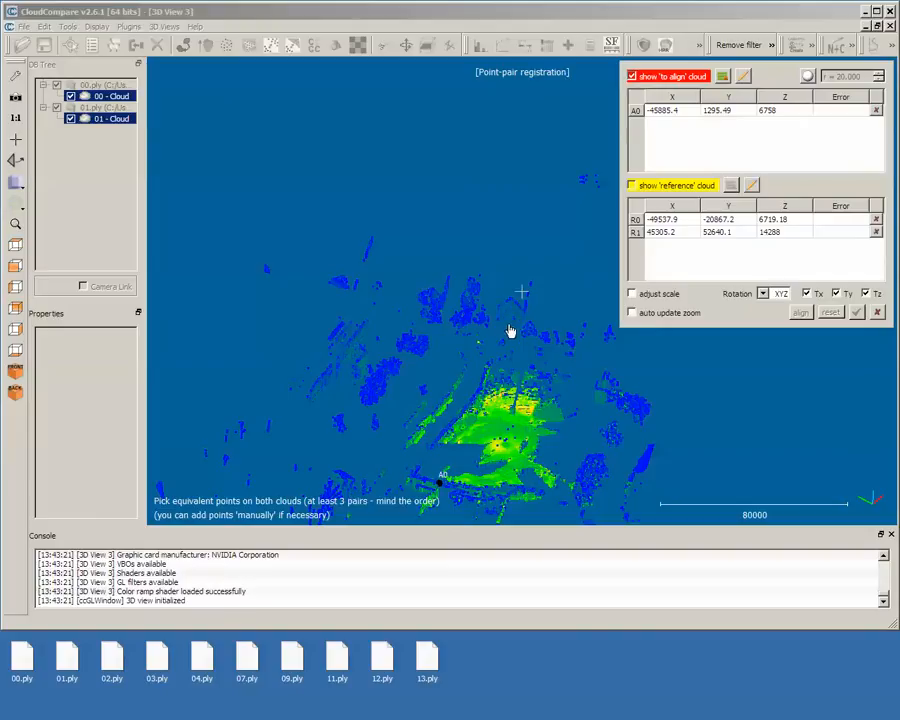
{"action": "scroll", "coordinate": [508, 344], "scroll_direction": "up", "scroll_amount": 10}
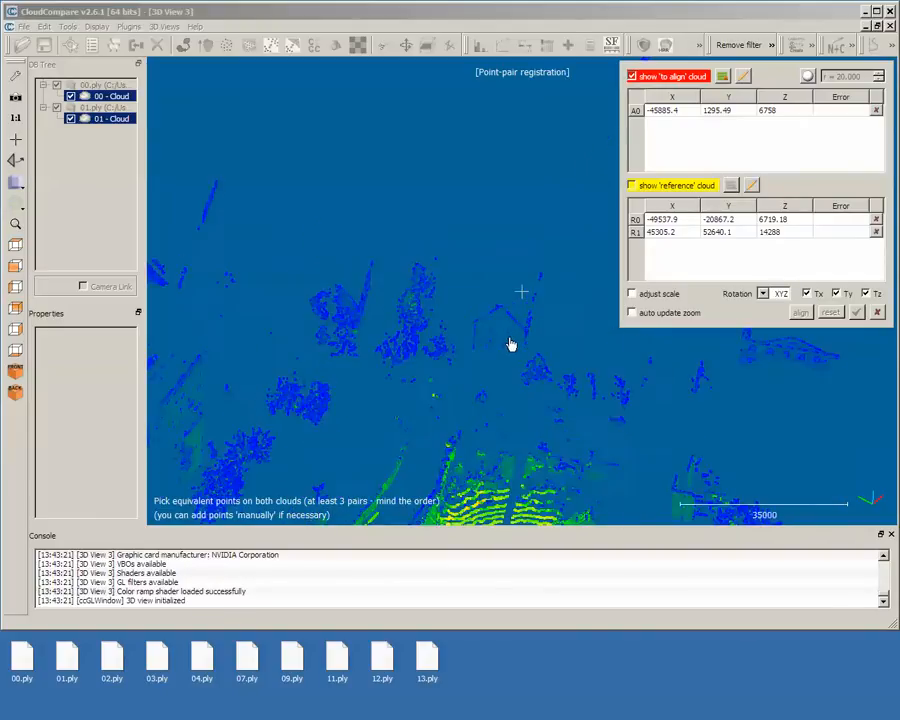
{"action": "left_click_drag", "start_coordinate": [463, 382], "coordinate": [472, 342]}
{"action": "right_click_drag", "start_coordinate": [471, 368], "coordinate": [529, 123]}
{"action": "scroll", "coordinate": [474, 205], "scroll_direction": "up", "scroll_amount": 6}
{"action": "scroll", "coordinate": [474, 206], "scroll_direction": "up", "scroll_amount": 4}
{"action": "right_click_drag", "start_coordinate": [441, 172], "coordinate": [457, 369]}
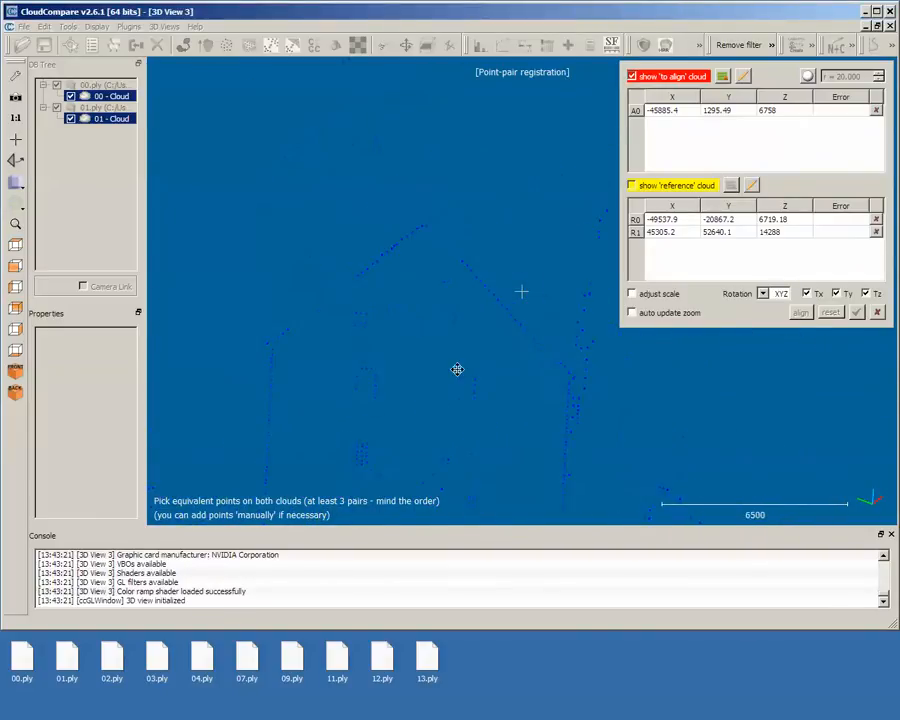
{"action": "scroll", "coordinate": [422, 266], "scroll_direction": "up", "scroll_amount": 6}
{"action": "right_click_drag", "start_coordinate": [405, 272], "coordinate": [502, 344]}
{"action": "left_click", "coordinate": [481, 289]}
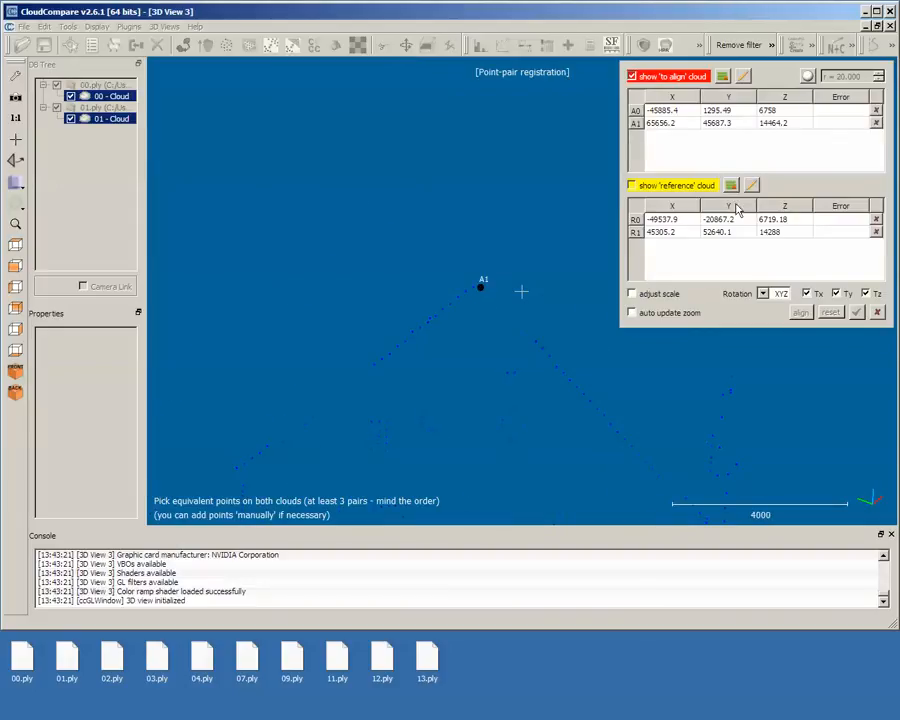
Show the reference cloud alongside the 'to align' cloud and examine the large multi-storey building's corner in both scans.
{"action": "scroll", "coordinate": [472, 390], "scroll_direction": "down", "scroll_amount": 10}
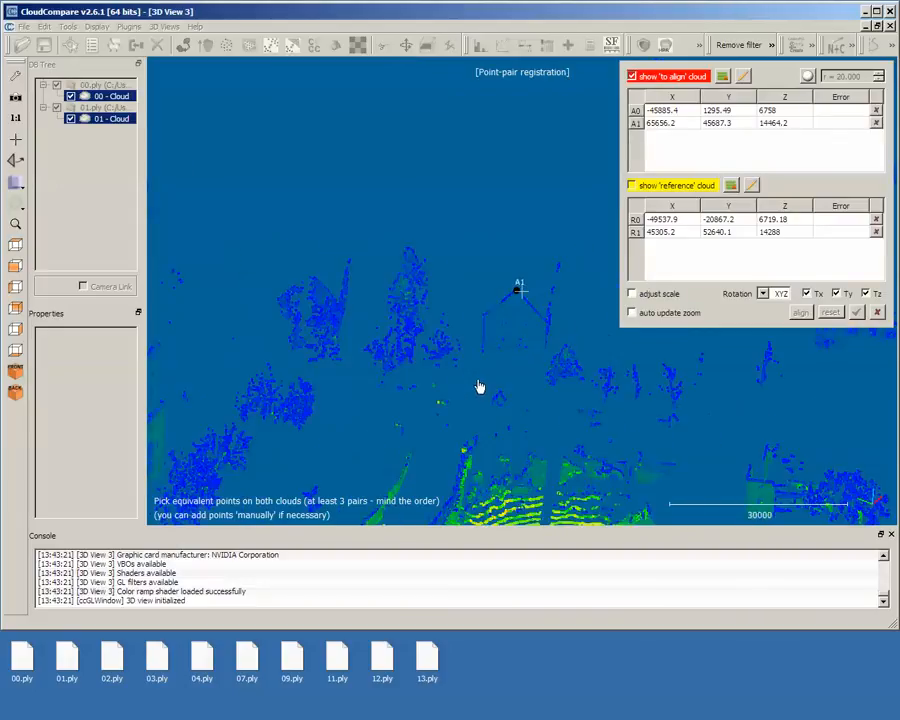
{"action": "left_click", "coordinate": [631, 186]}
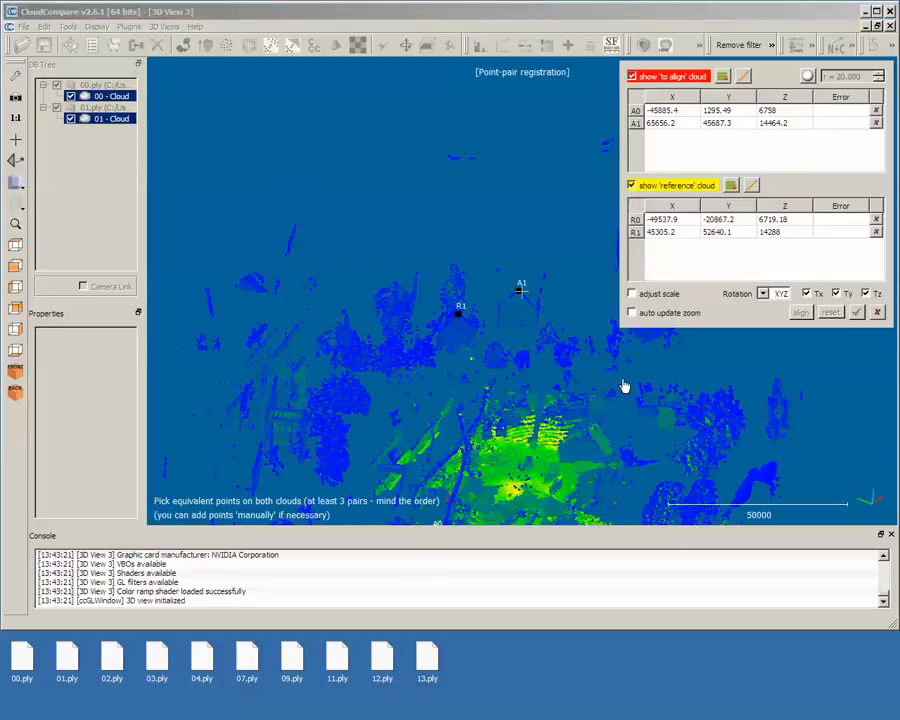
{"action": "right_click_drag", "start_coordinate": [622, 382], "coordinate": [359, 414]}
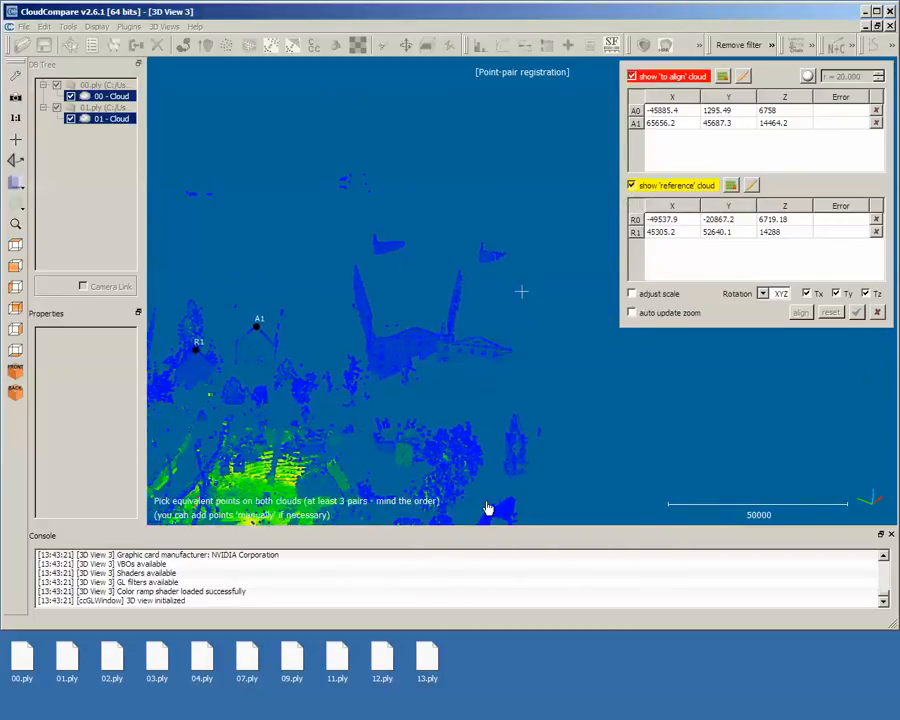
{"action": "left_click_drag", "start_coordinate": [486, 506], "coordinate": [467, 286]}
{"action": "scroll", "coordinate": [430, 391], "scroll_direction": "up", "scroll_amount": 3}
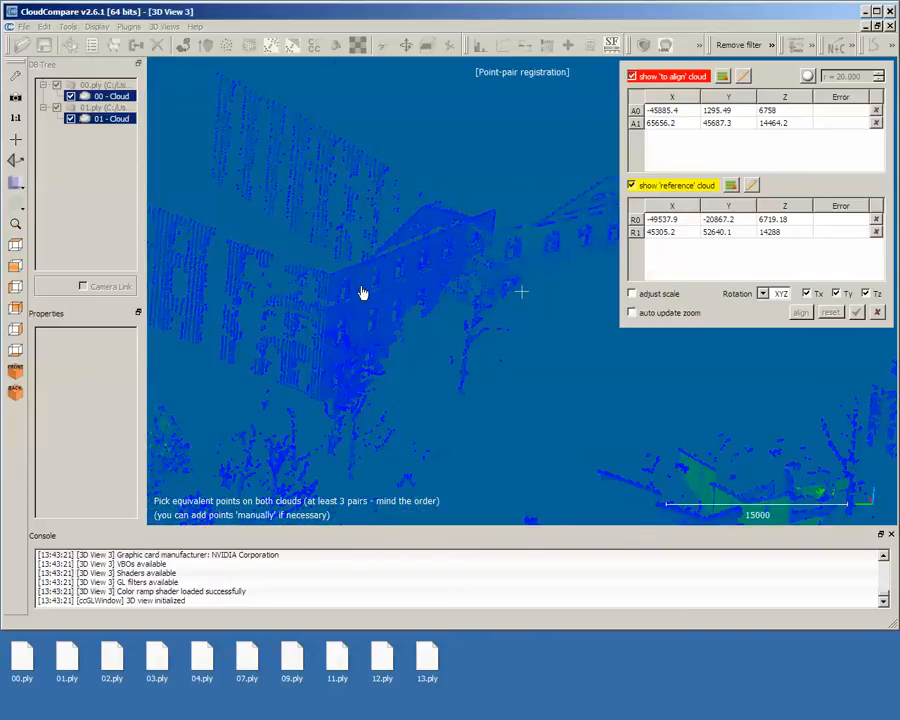
{"action": "left_click_drag", "start_coordinate": [363, 293], "coordinate": [575, 390]}
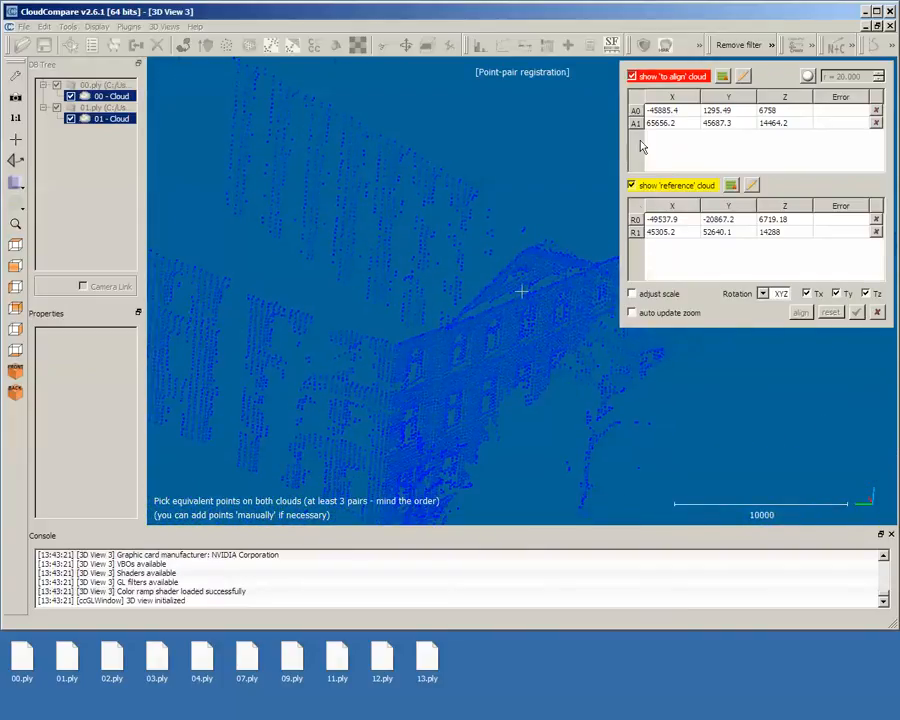
Hide the 'to align' cloud and pick the third reference point at the large building's upper corner where its two facades meet.
{"action": "left_click", "coordinate": [633, 77]}
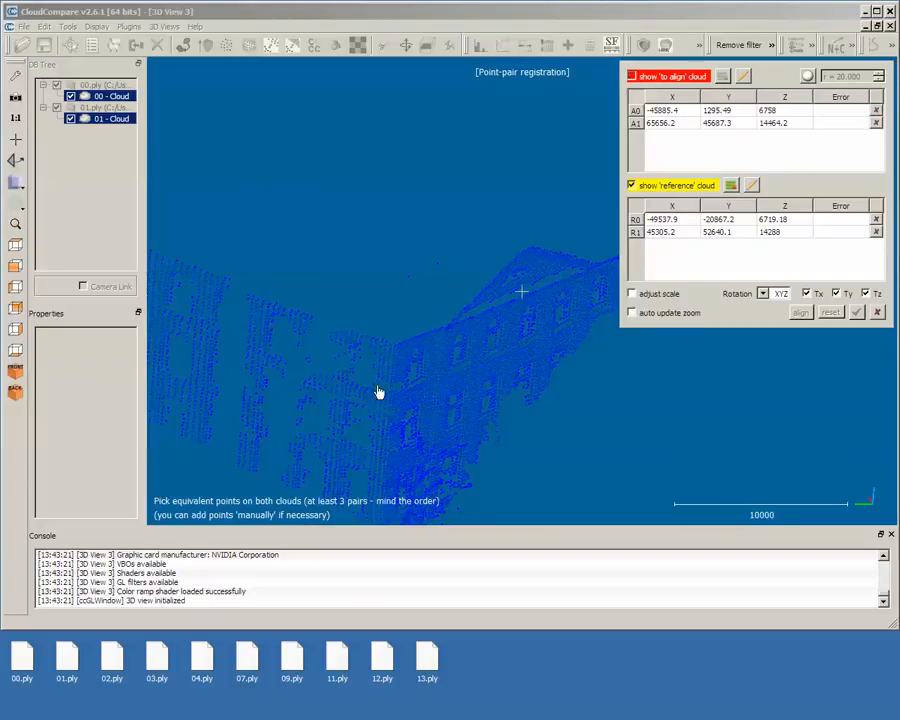
{"action": "left_click_drag", "start_coordinate": [436, 405], "coordinate": [373, 376]}
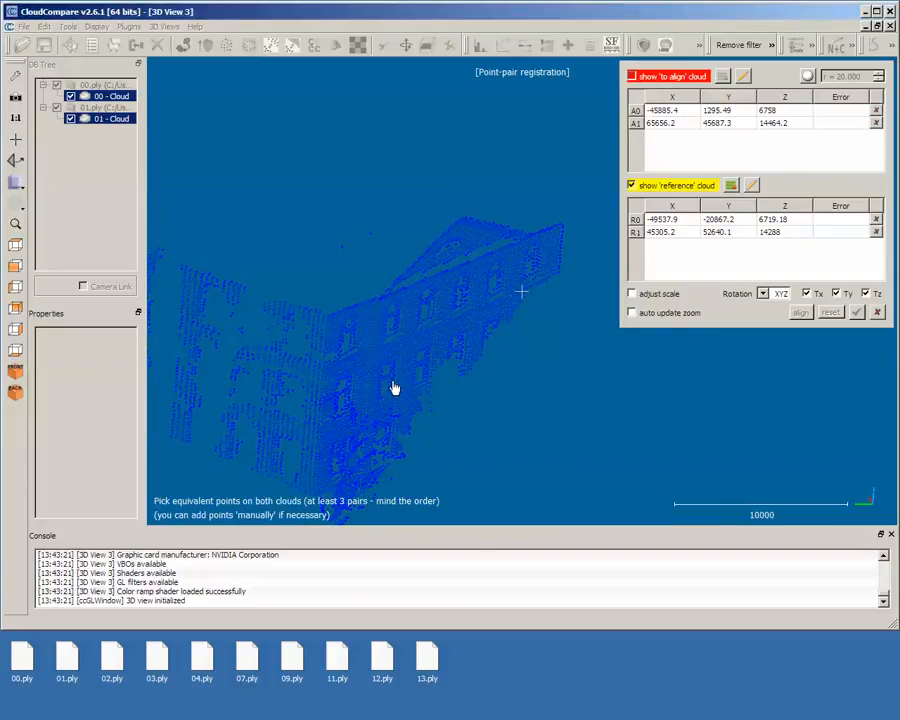
{"action": "scroll", "coordinate": [340, 335], "scroll_direction": "up", "scroll_amount": 3}
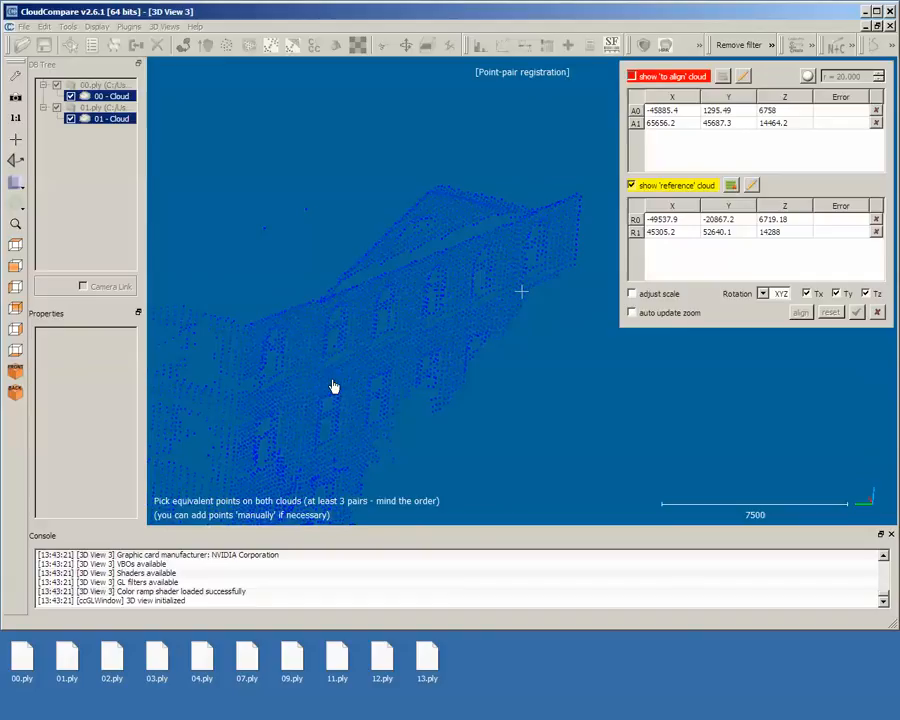
{"action": "right_click_drag", "start_coordinate": [333, 386], "coordinate": [478, 377]}
{"action": "left_click_drag", "start_coordinate": [478, 377], "coordinate": [366, 361]}
{"action": "scroll", "coordinate": [340, 353], "scroll_direction": "up", "scroll_amount": 3}
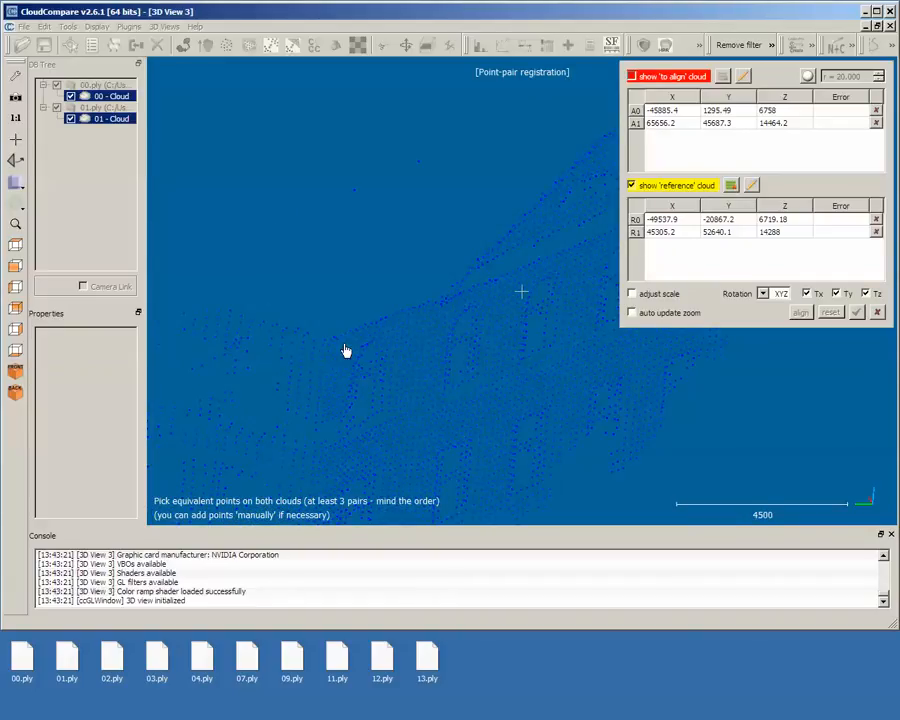
{"action": "left_click", "coordinate": [334, 337]}
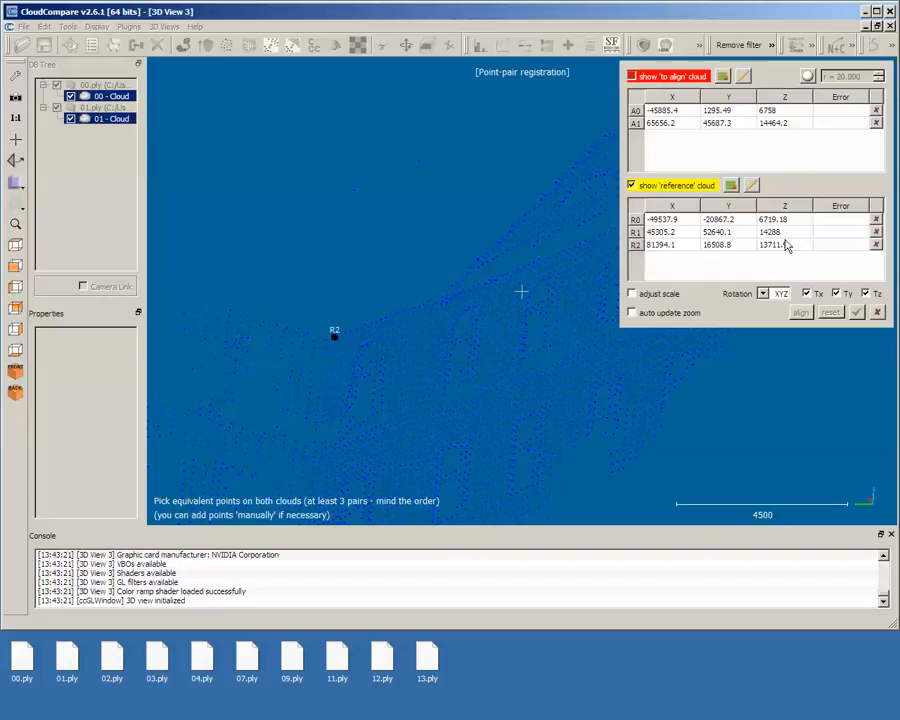
Show only the 'to align' cloud and pick its third point at the matching upper facade corner of the large building.
{"action": "left_click", "coordinate": [632, 77]}
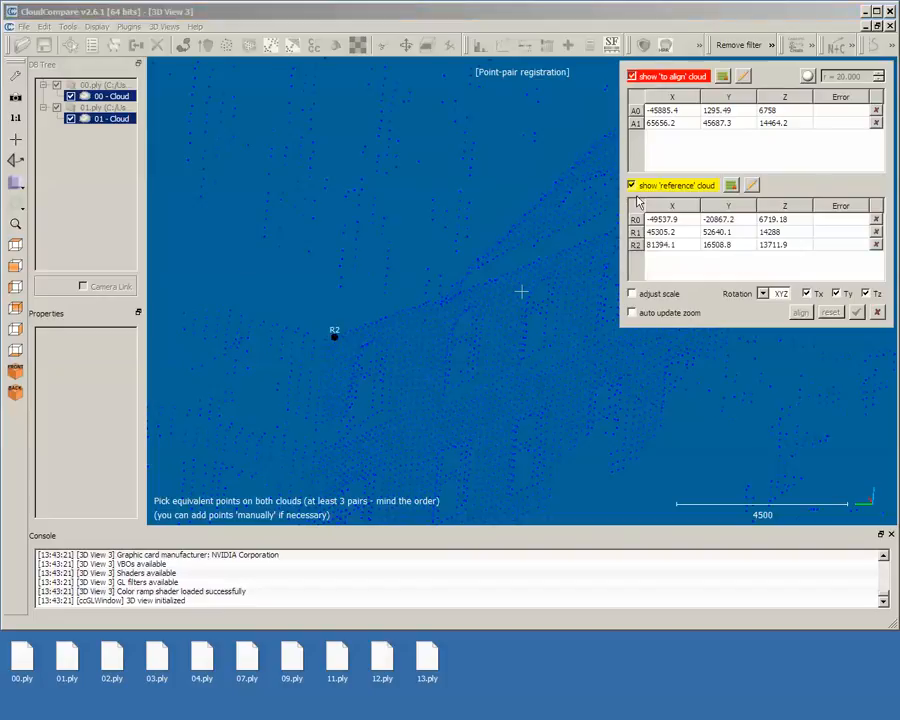
{"action": "left_click", "coordinate": [632, 186]}
{"action": "scroll", "coordinate": [424, 309], "scroll_direction": "down", "scroll_amount": 4}
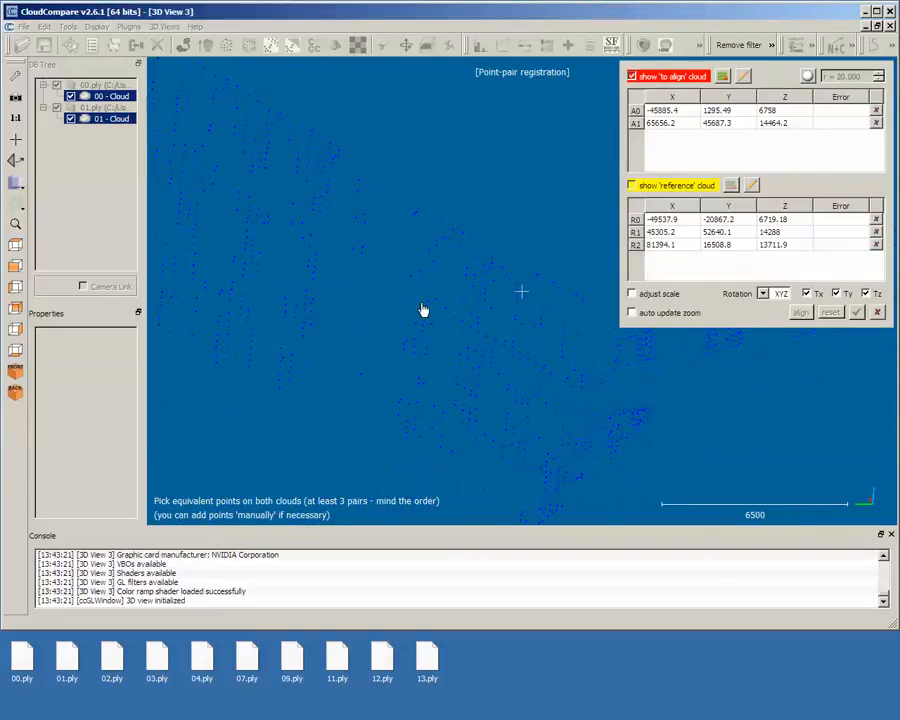
{"action": "left_click_drag", "start_coordinate": [420, 311], "coordinate": [458, 376]}
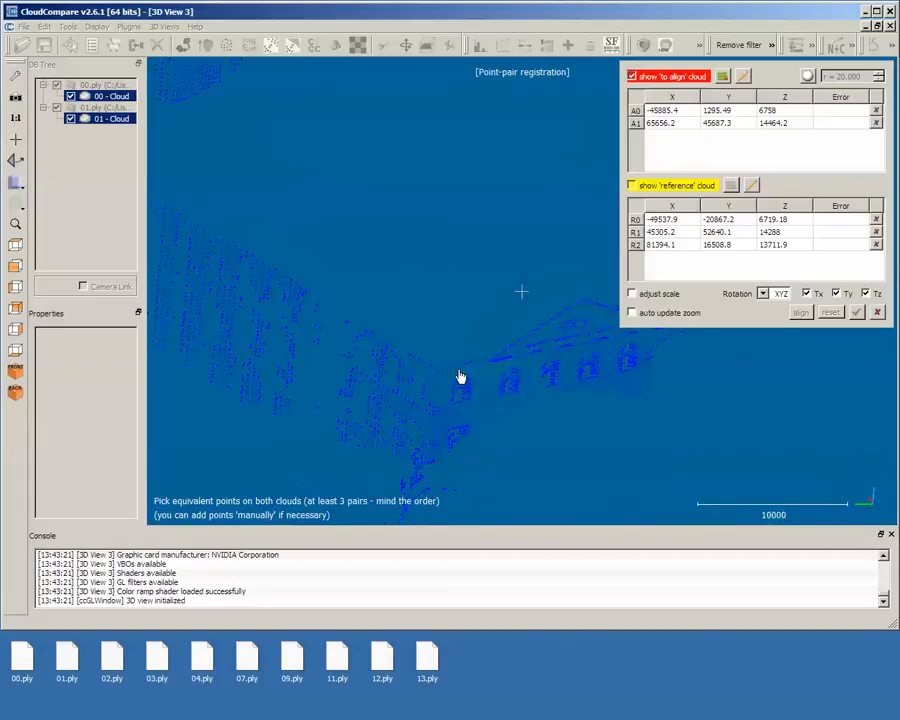
{"action": "right_click_drag", "start_coordinate": [458, 376], "coordinate": [473, 415]}
{"action": "scroll", "coordinate": [473, 415], "scroll_direction": "up", "scroll_amount": 4}
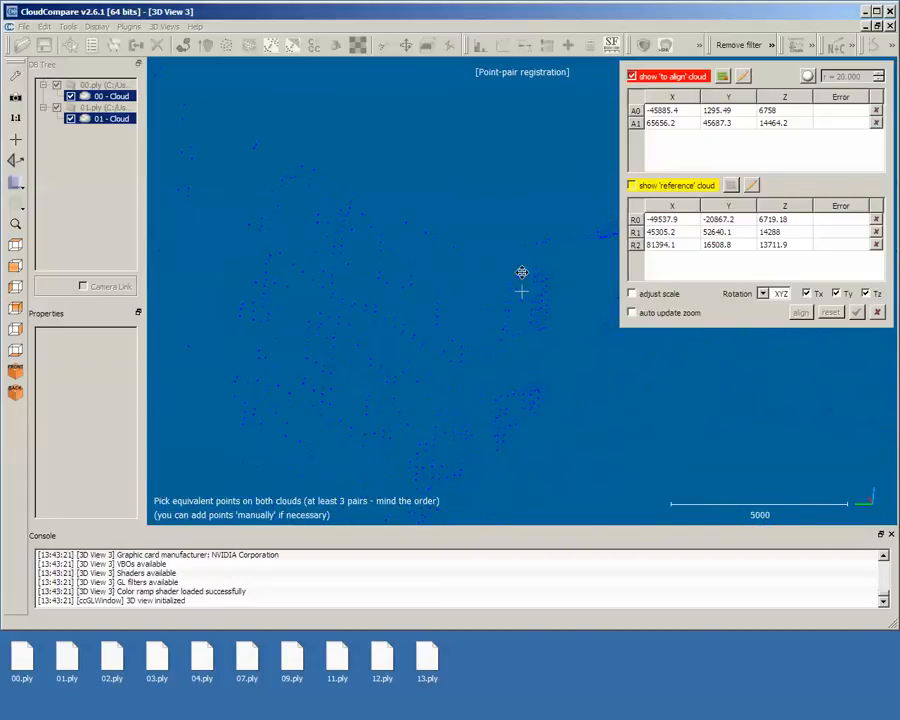
{"action": "scroll", "coordinate": [463, 260], "scroll_direction": "up", "scroll_amount": 1}
{"action": "left_click", "coordinate": [436, 231]}
Align the 01 cloud to the reference cloud using the three picked point pairs.
{"action": "scroll", "coordinate": [504, 265], "scroll_direction": "down", "scroll_amount": 5}
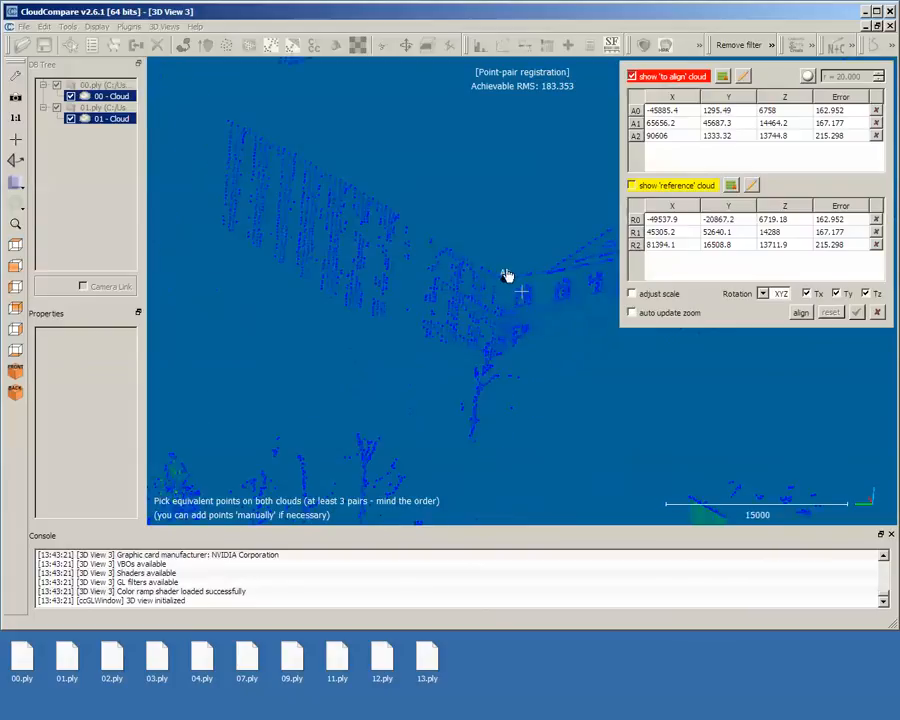
{"action": "scroll", "coordinate": [466, 343], "scroll_direction": "down", "scroll_amount": 3}
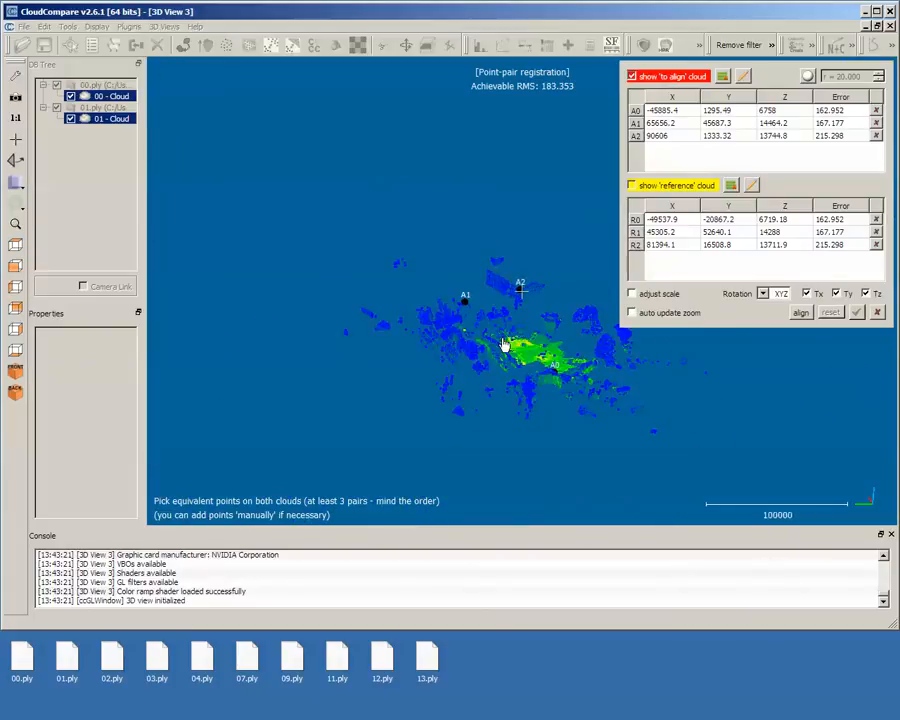
{"action": "left_click_drag", "start_coordinate": [536, 338], "coordinate": [480, 450]}
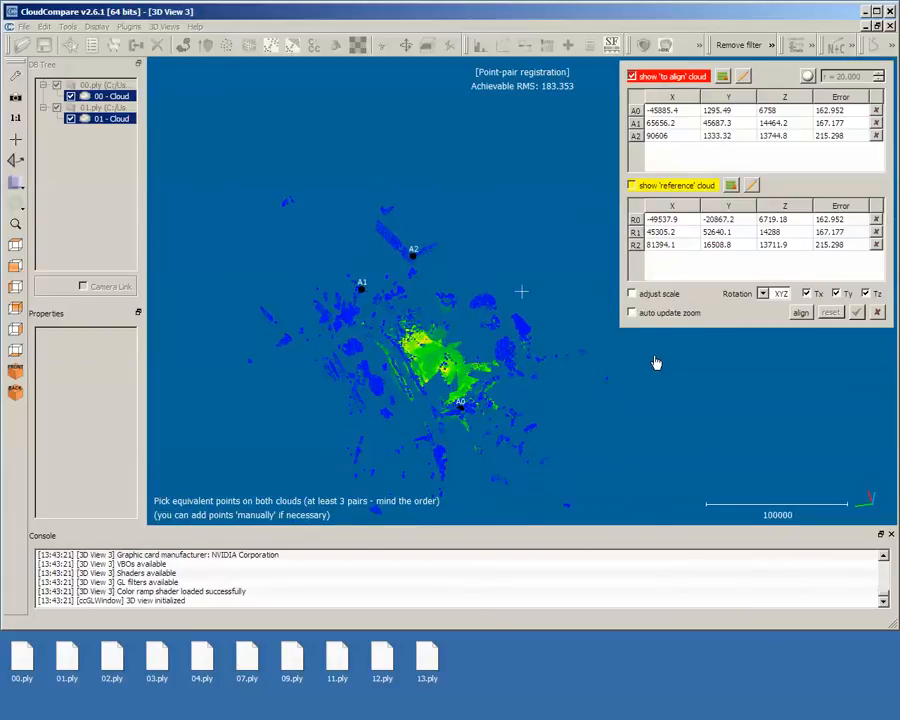
{"action": "left_click", "coordinate": [801, 315]}
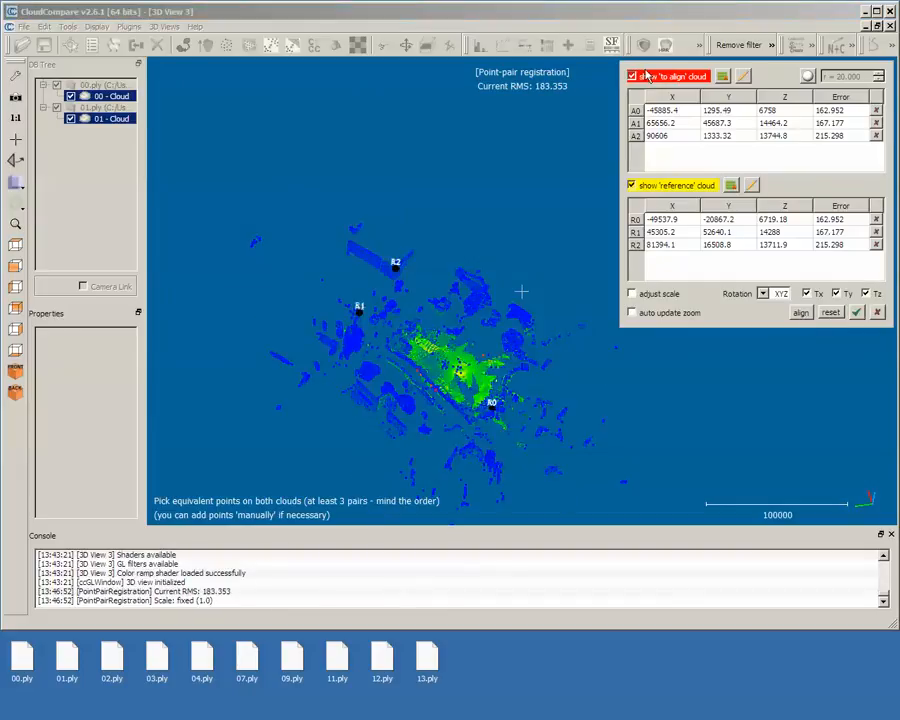
Inspect how well the aligned clouds overlap on the ground, walls and building facades around the site.
{"action": "scroll", "coordinate": [417, 364], "scroll_direction": "up", "scroll_amount": 12}
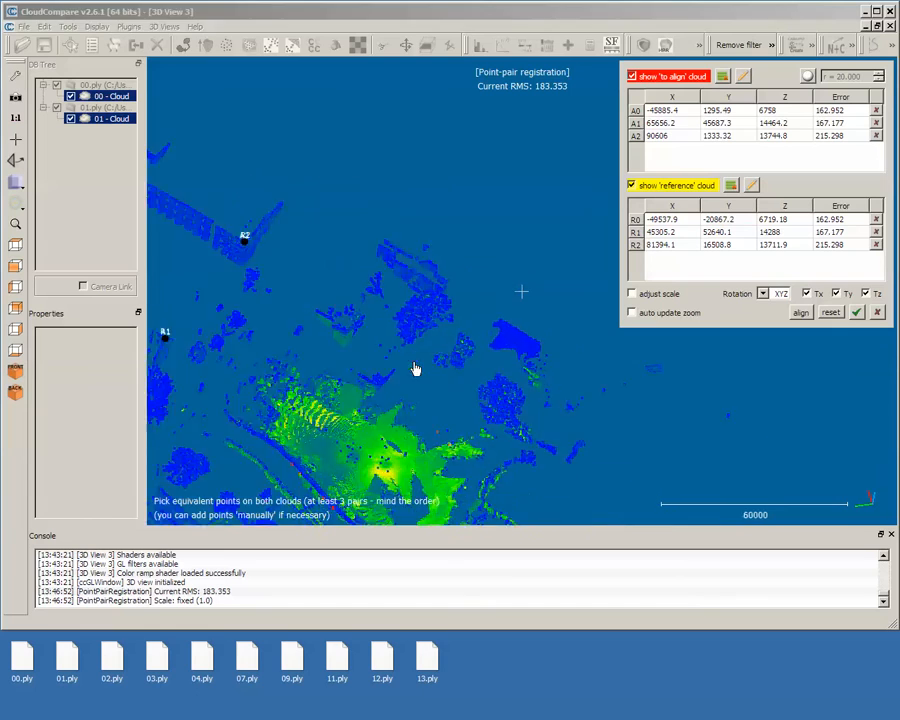
{"action": "left_click_drag", "start_coordinate": [295, 426], "coordinate": [492, 377]}
{"action": "scroll", "coordinate": [400, 362], "scroll_direction": "up", "scroll_amount": 8}
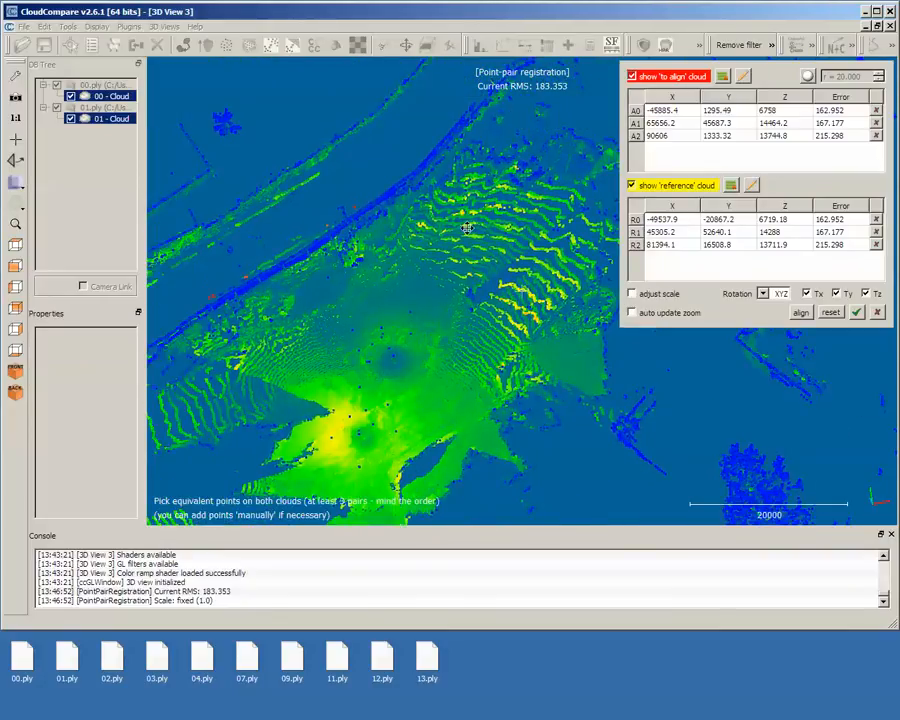
{"action": "right_click_drag", "start_coordinate": [467, 228], "coordinate": [319, 408]}
{"action": "mouse_move", "coordinate": [470, 311]}
{"action": "left_mouse_down"}
{"action": "mouse_move", "coordinate": [537, 224]}
{"action": "mouse_move", "coordinate": [470, 292]}
{"action": "left_mouse_up"}
{"action": "mouse_move", "coordinate": [394, 296]}
{"action": "left_mouse_down"}
{"action": "mouse_move", "coordinate": [470, 360]}
{"action": "mouse_move", "coordinate": [527, 437]}
{"action": "left_mouse_up"}
{"action": "left_click_drag", "start_coordinate": [535, 487], "coordinate": [549, 508]}
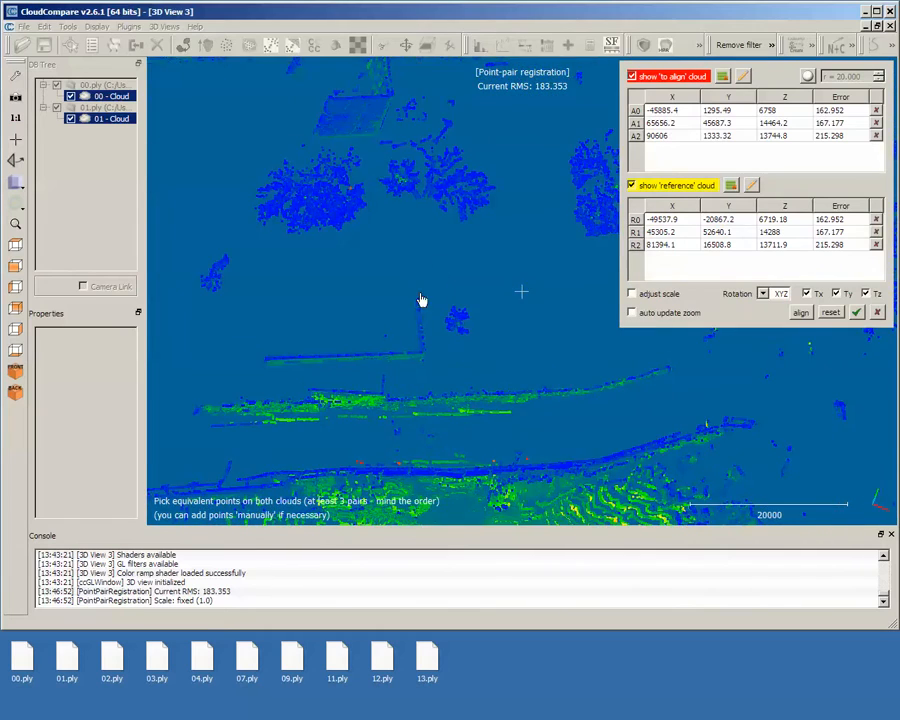
{"action": "left_click_drag", "start_coordinate": [422, 300], "coordinate": [267, 269]}
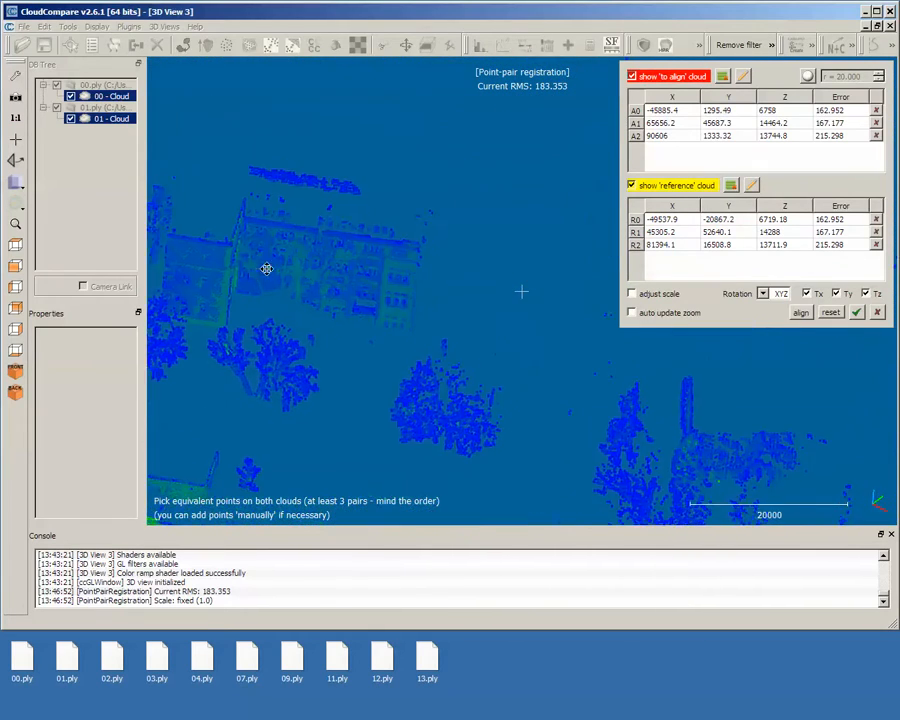
{"action": "scroll", "coordinate": [346, 291], "scroll_direction": "up", "scroll_amount": 10}
{"action": "right_click_drag", "start_coordinate": [291, 311], "coordinate": [500, 434]}
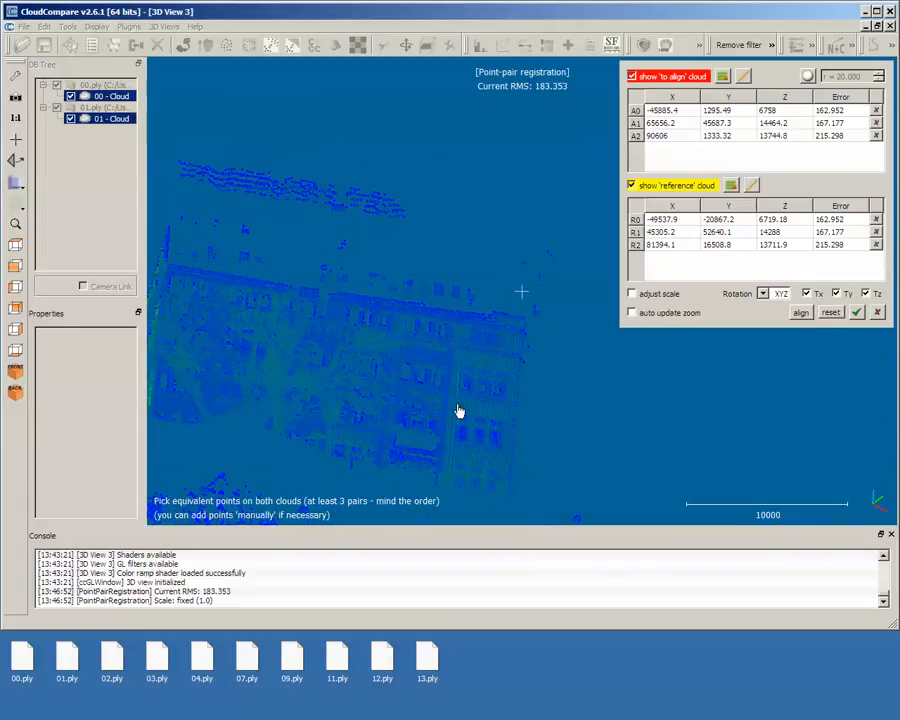
Hide the 'to align' cloud and pick the fourth reference point at the end of the windowed facade's upper edge.
{"action": "left_click_drag", "start_coordinate": [458, 411], "coordinate": [480, 399]}
{"action": "left_click_drag", "start_coordinate": [546, 394], "coordinate": [552, 356]}
{"action": "scroll", "coordinate": [561, 365], "scroll_direction": "up", "scroll_amount": 5}
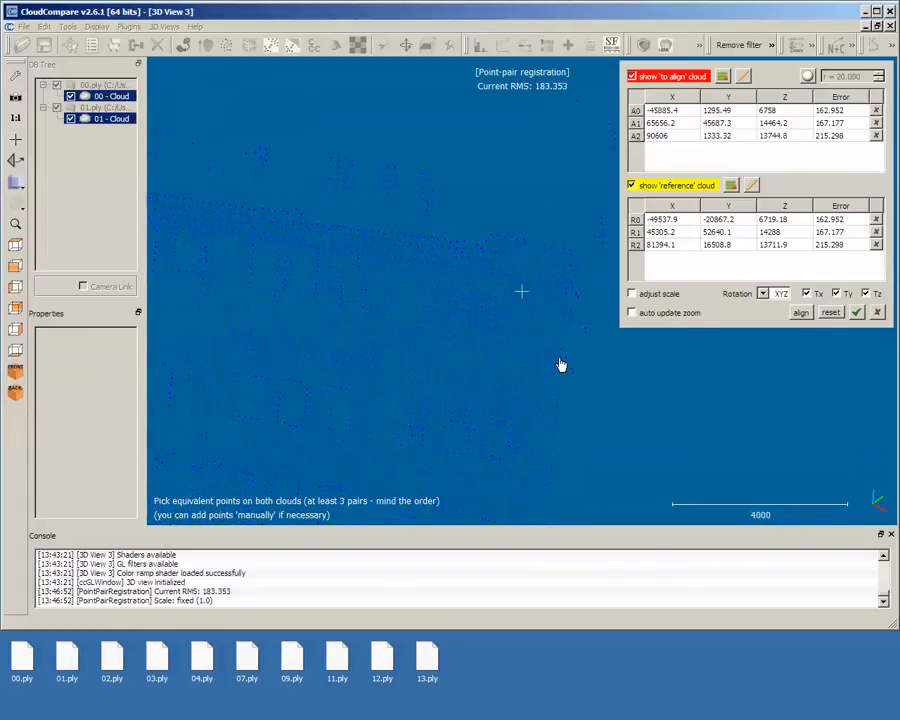
{"action": "scroll", "coordinate": [458, 409], "scroll_direction": "down", "scroll_amount": 5}
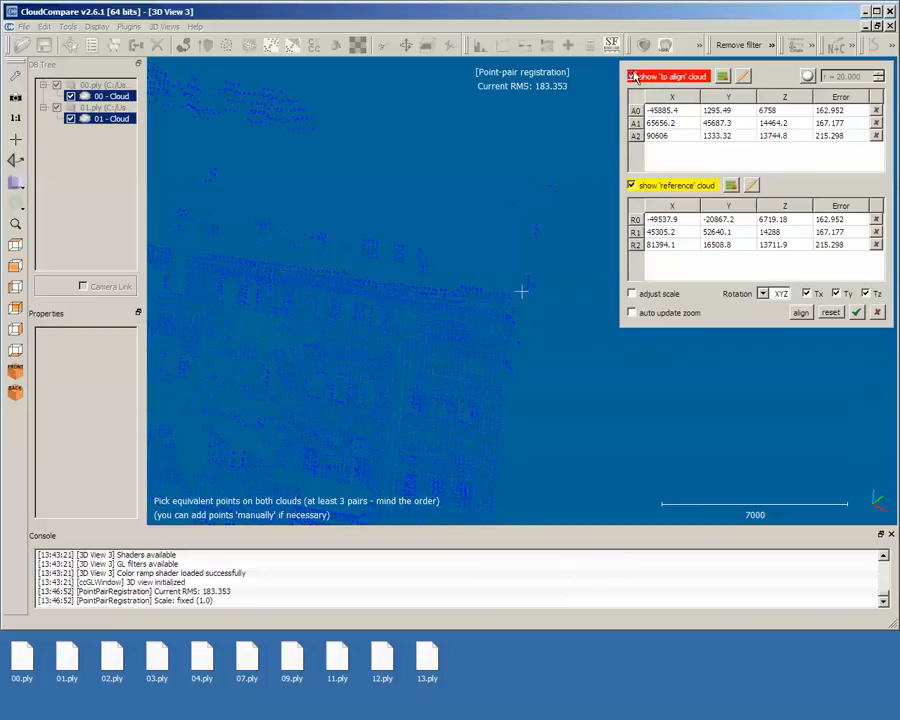
{"action": "left_click", "coordinate": [631, 76]}
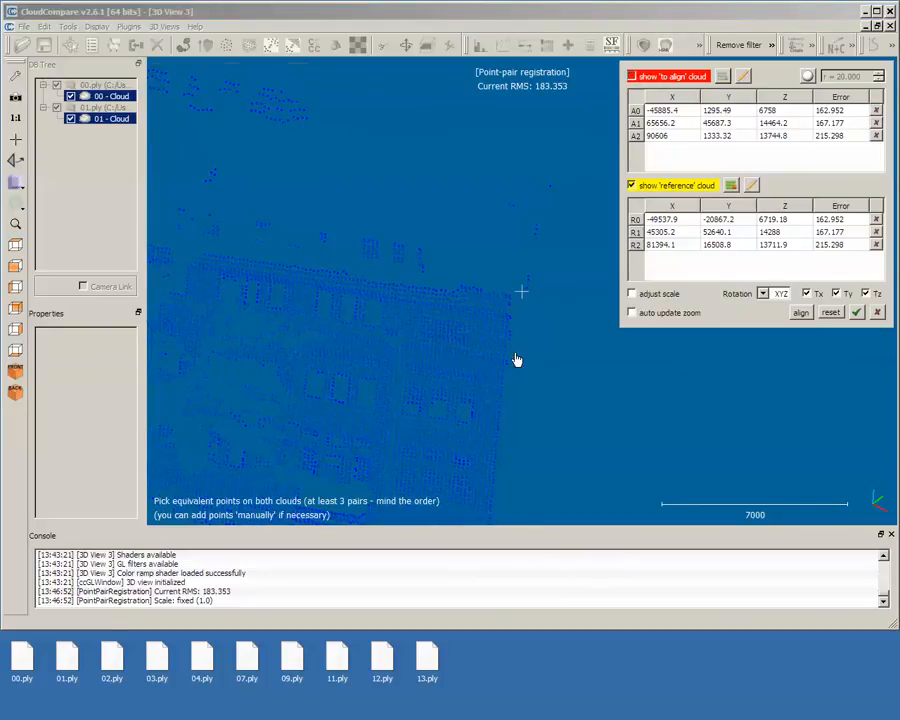
{"action": "scroll", "coordinate": [521, 335], "scroll_direction": "up", "scroll_amount": 5}
{"action": "left_click", "coordinate": [497, 298]}
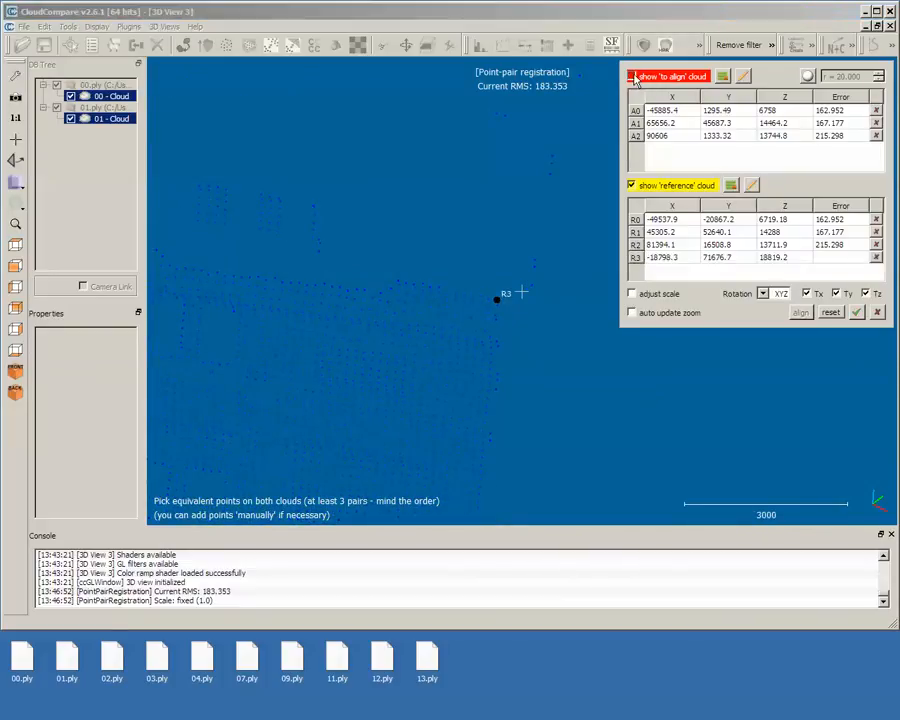
Show only the 'to align' cloud, pick its fourth point at the matching facade corner, and realign both clouds using the four pairs.
{"action": "left_click", "coordinate": [633, 186]}
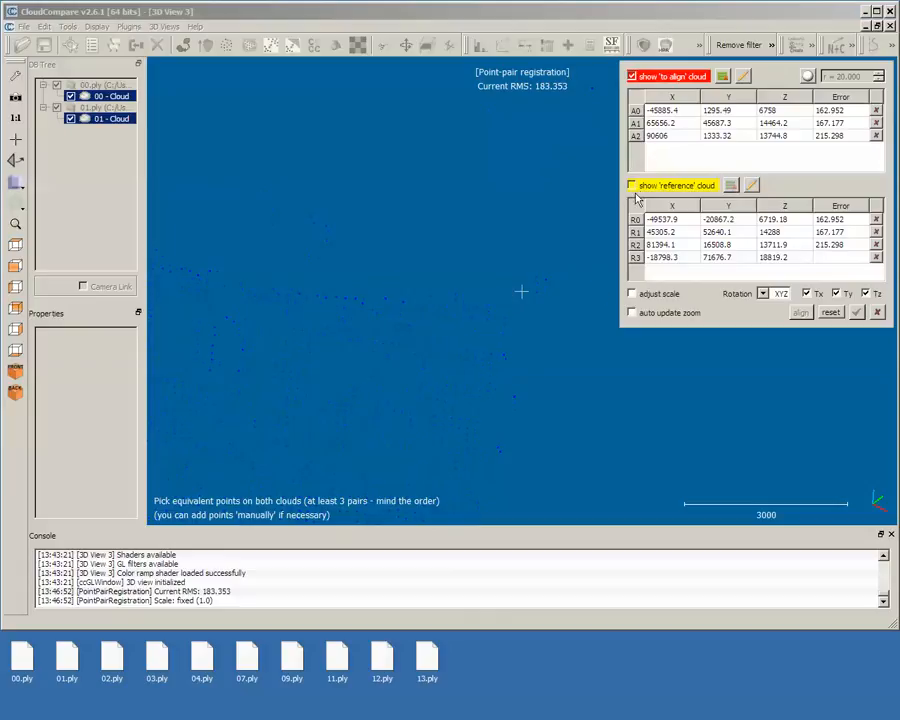
{"action": "scroll", "coordinate": [520, 322], "scroll_direction": "down", "scroll_amount": 3}
{"action": "left_click", "coordinate": [511, 297]}
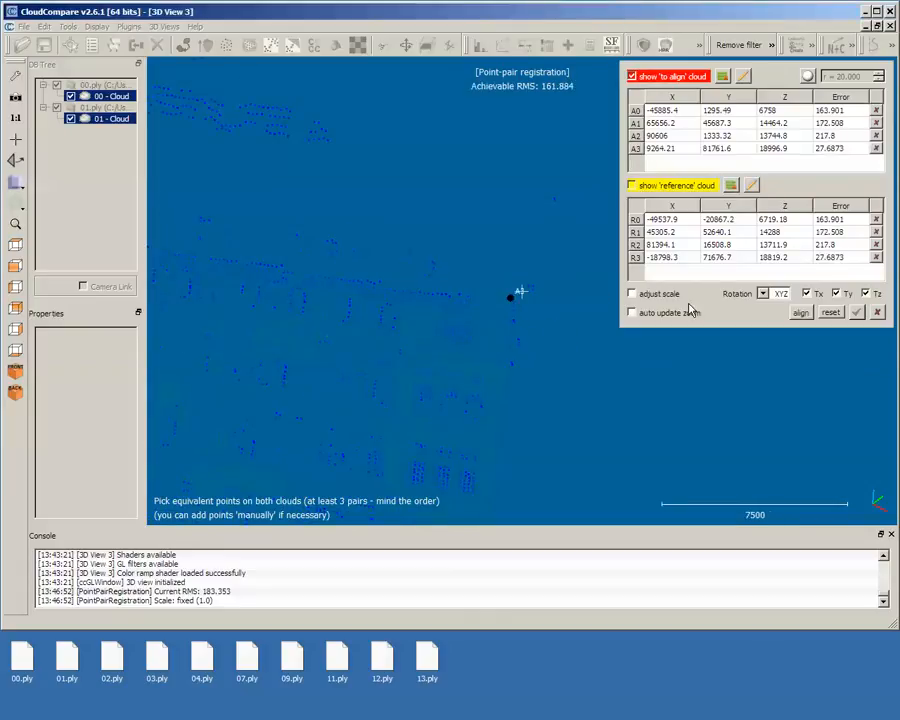
{"action": "left_click", "coordinate": [631, 186]}
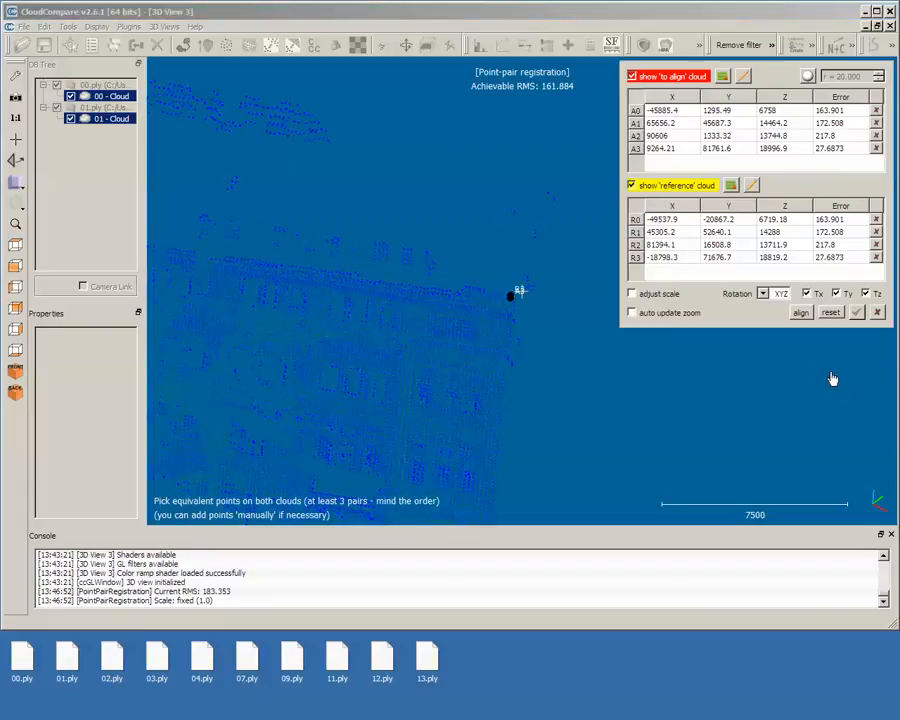
{"action": "left_click", "coordinate": [801, 313]}
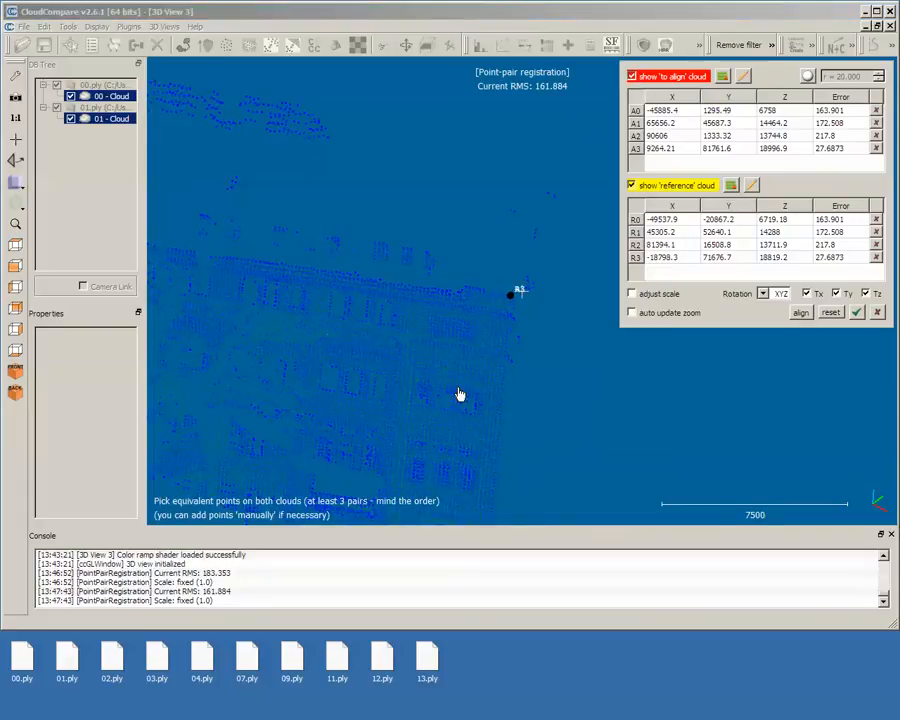
Examine the overlap of the realigned clouds around the site and look for another well-defined corner suitable for a fifth point pair.
{"action": "scroll", "coordinate": [459, 394], "scroll_direction": "down", "scroll_amount": 10}
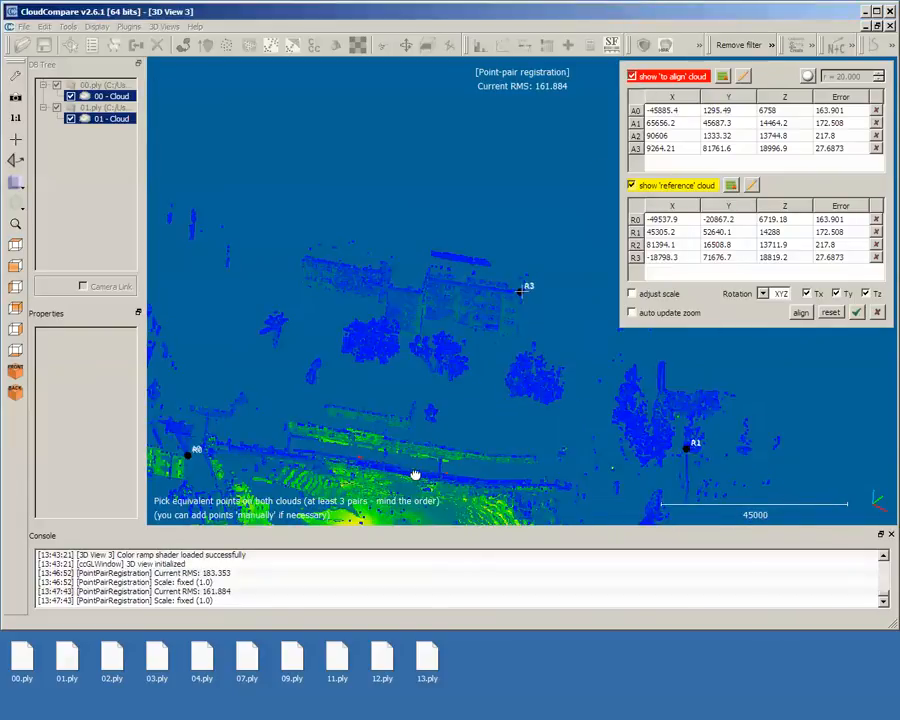
{"action": "left_click_drag", "start_coordinate": [415, 474], "coordinate": [877, 437]}
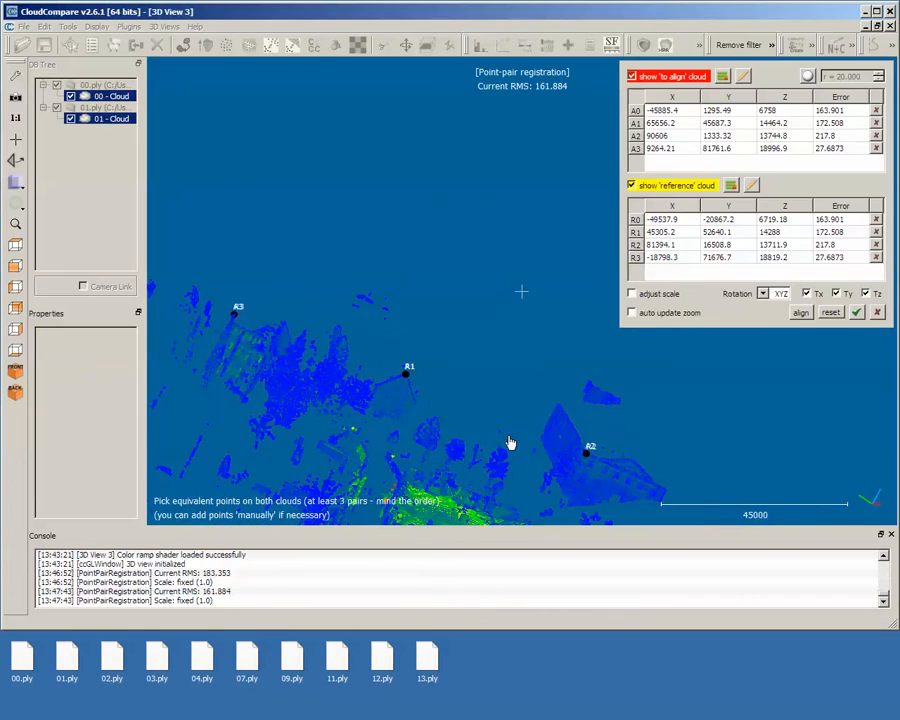
{"action": "left_click_drag", "start_coordinate": [510, 443], "coordinate": [450, 381]}
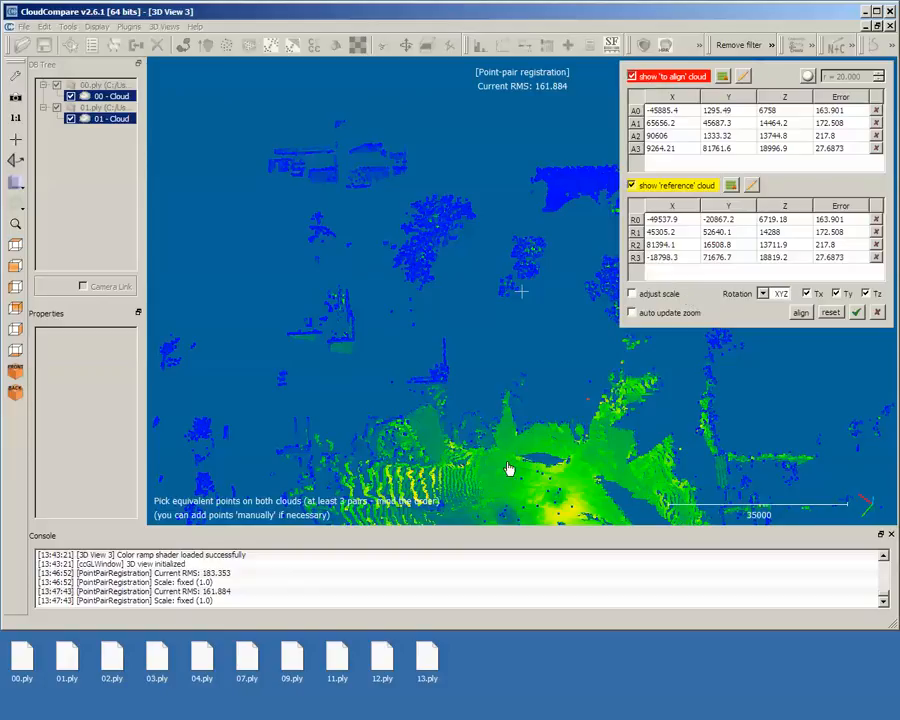
{"action": "left_click_drag", "start_coordinate": [508, 469], "coordinate": [600, 320]}
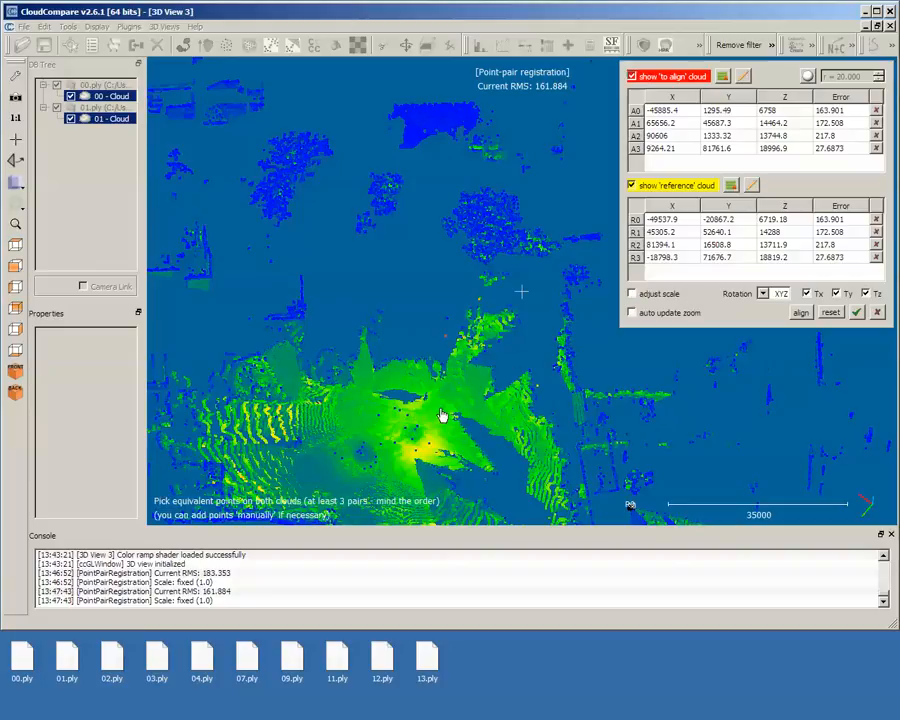
{"action": "left_click_drag", "start_coordinate": [434, 469], "coordinate": [495, 415]}
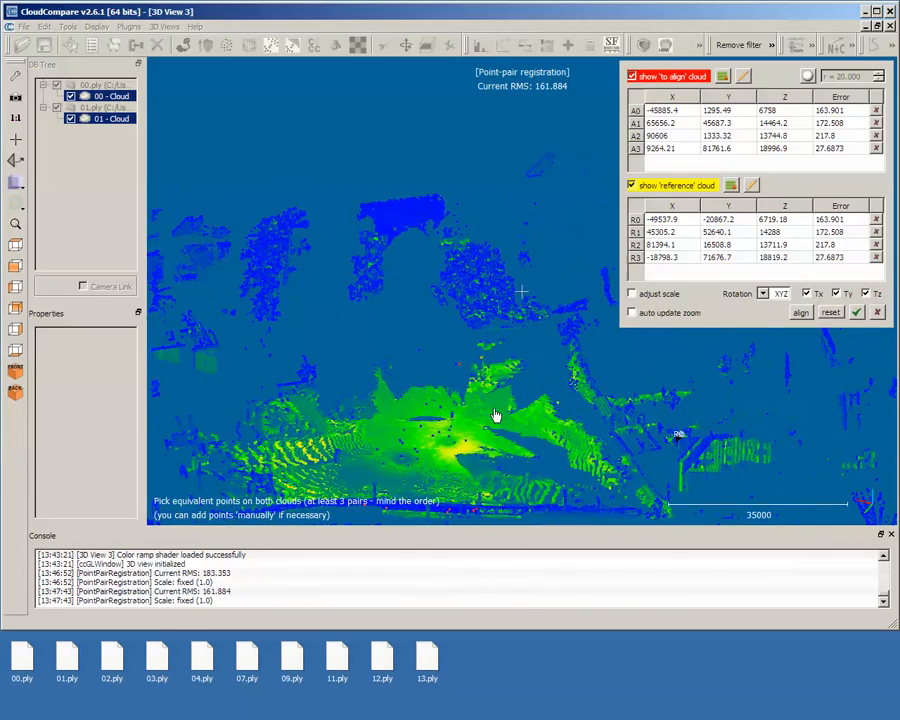
{"action": "left_click_drag", "start_coordinate": [484, 470], "coordinate": [167, 433]}
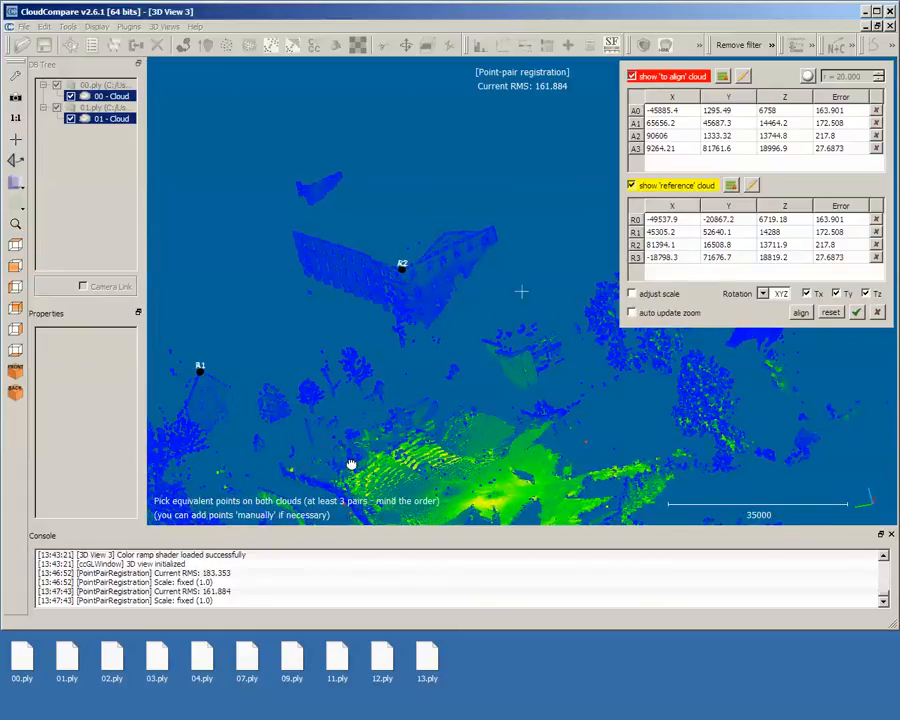
{"action": "left_click_drag", "start_coordinate": [351, 464], "coordinate": [502, 462]}
{"action": "left_click_drag", "start_coordinate": [577, 434], "coordinate": [440, 378]}
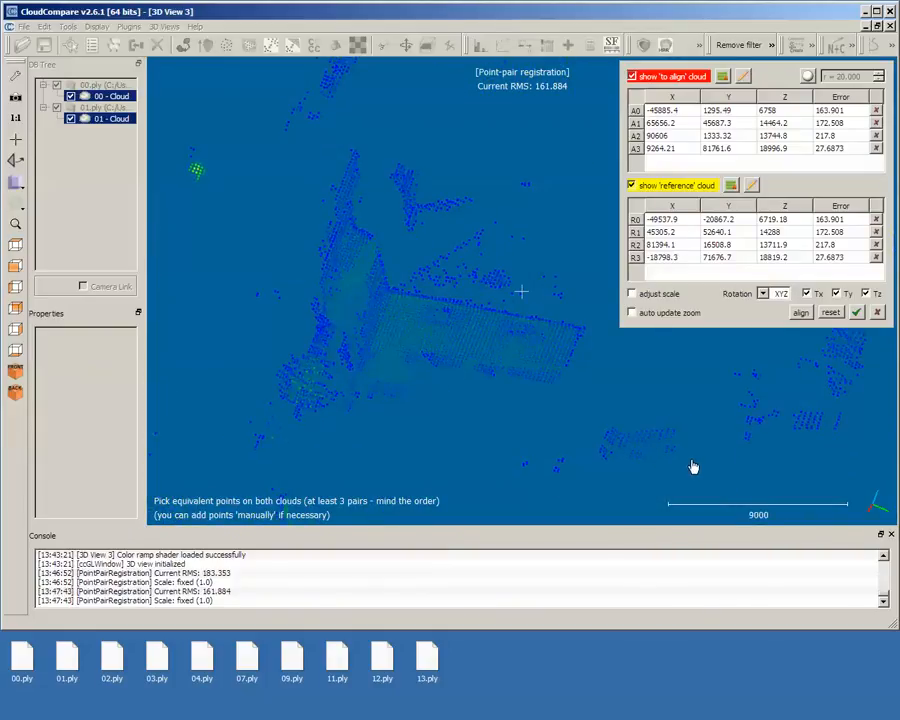
Hide the 'to align' cloud and pick the fifth reference point where the small building's straight roof edge meets its sloping gable.
{"action": "left_click_drag", "start_coordinate": [693, 466], "coordinate": [323, 330]}
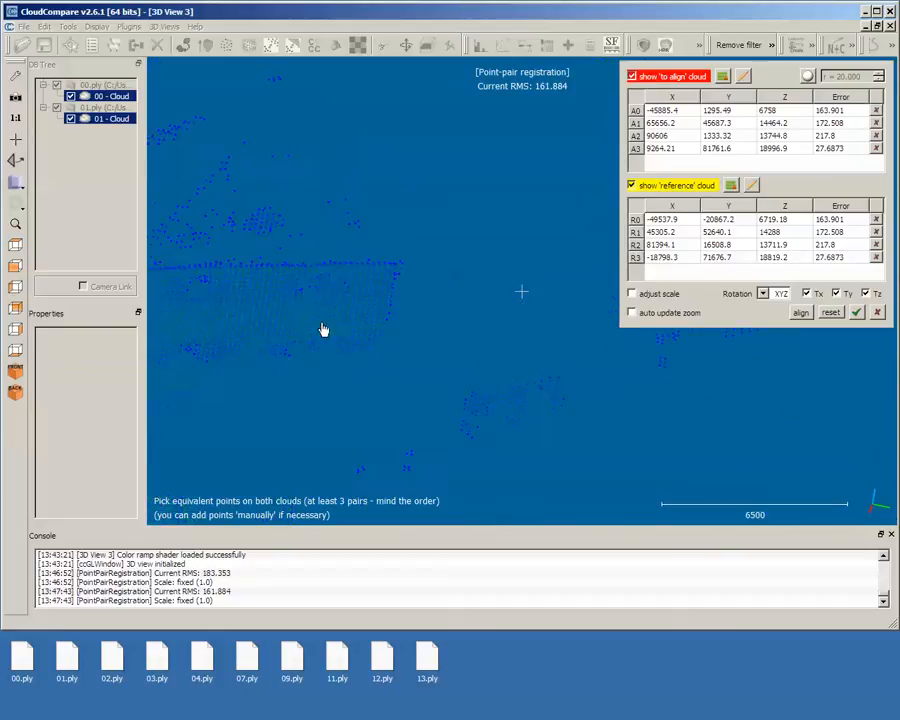
{"action": "right_click_drag", "start_coordinate": [352, 372], "coordinate": [680, 470]}
{"action": "scroll", "coordinate": [538, 426], "scroll_direction": "up", "scroll_amount": 6}
{"action": "right_click_drag", "start_coordinate": [474, 410], "coordinate": [403, 330]}
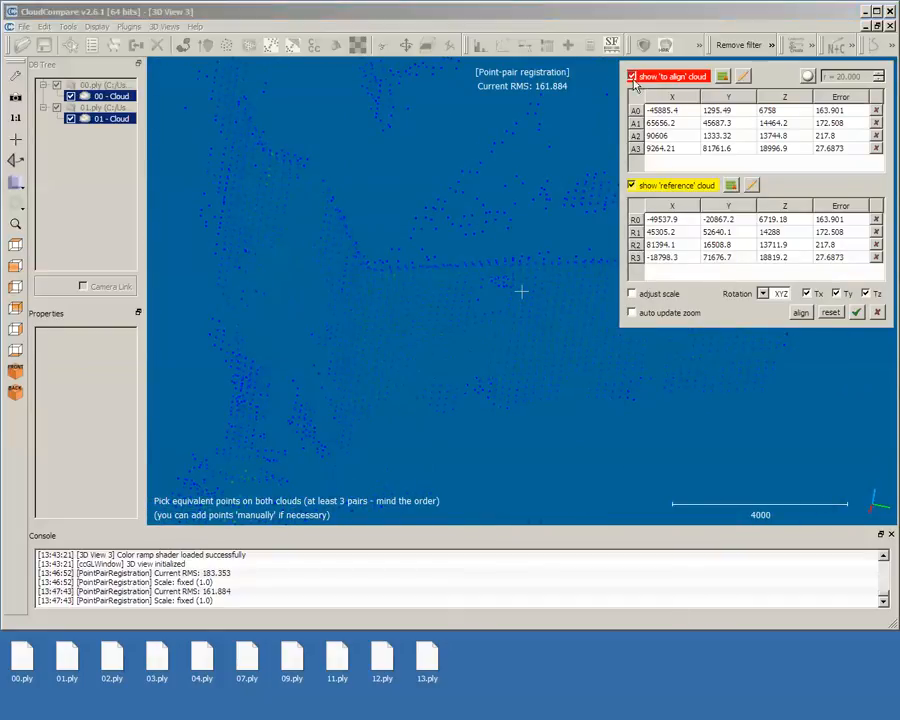
{"action": "mouse_move", "coordinate": [370, 285]}
{"action": "left_mouse_down"}
{"action": "mouse_move", "coordinate": [370, 317]}
{"action": "mouse_move", "coordinate": [370, 309]}
{"action": "left_mouse_up"}
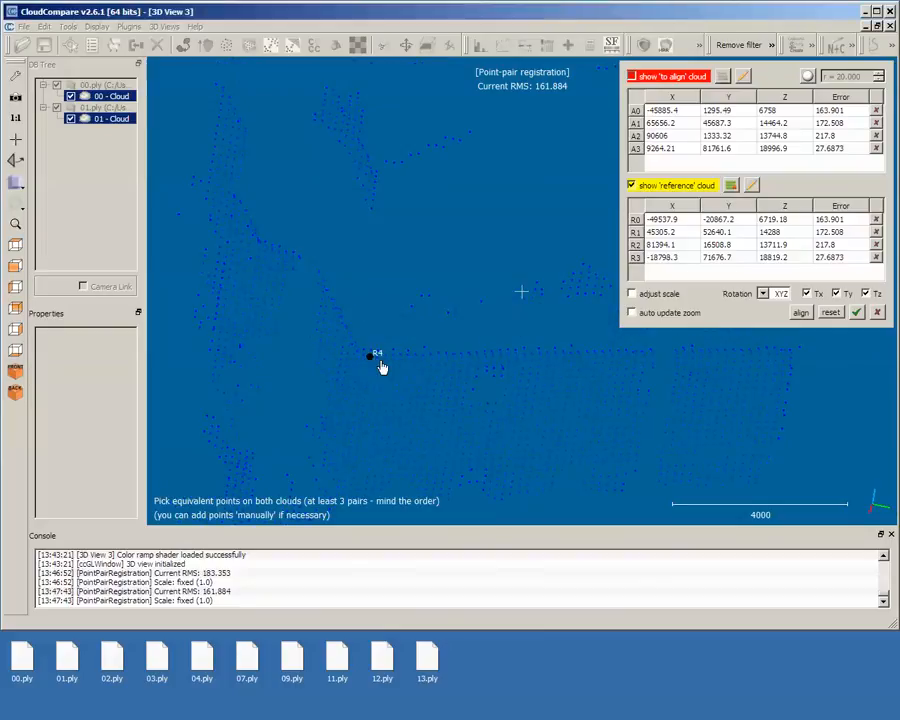
Show only the 'to align' cloud, pick its fifth point at the matching roof corner, and realign the clouds with all five pairs.
{"action": "left_click", "coordinate": [633, 78]}
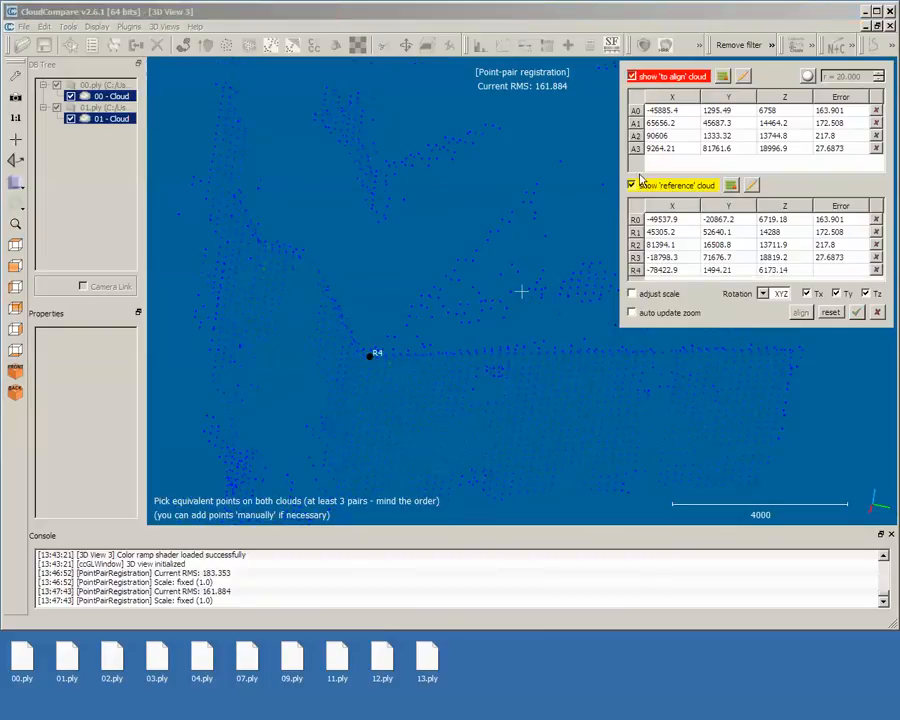
{"action": "left_click", "coordinate": [632, 186]}
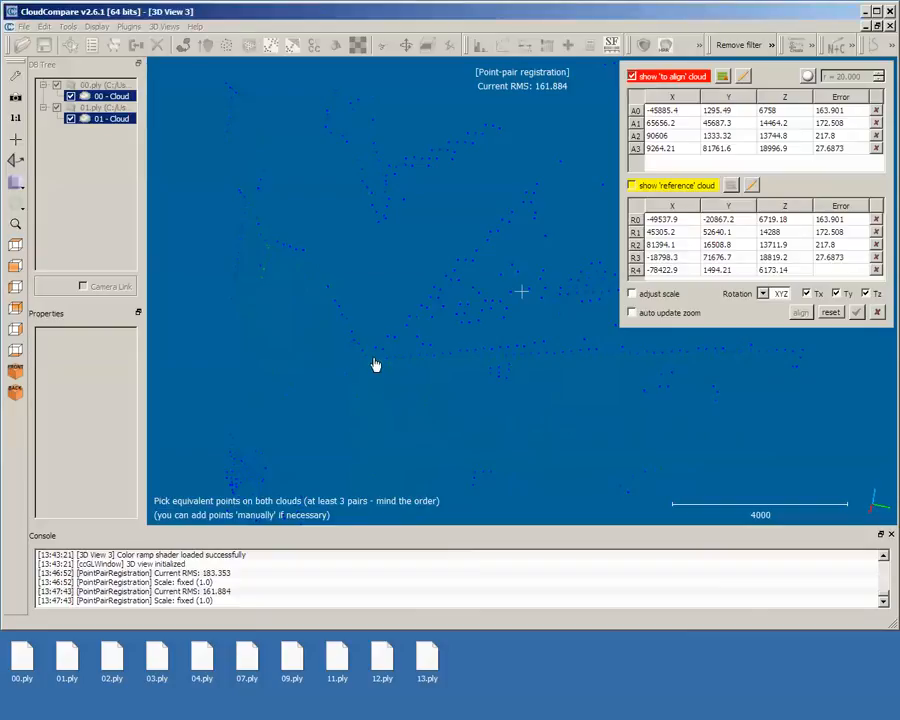
{"action": "left_click", "coordinate": [372, 358]}
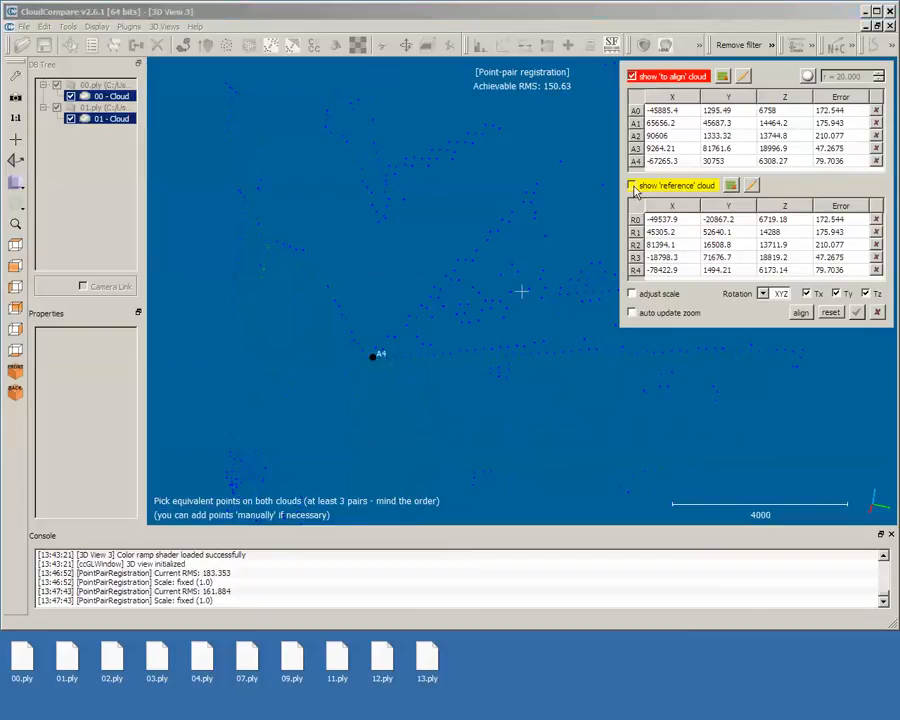
{"action": "left_click", "coordinate": [801, 313]}
Inspect the five-pair alignment from the side and above, checking the ground, fence and walls for overlap.
{"action": "scroll", "coordinate": [446, 404], "scroll_direction": "down", "scroll_amount": 15}
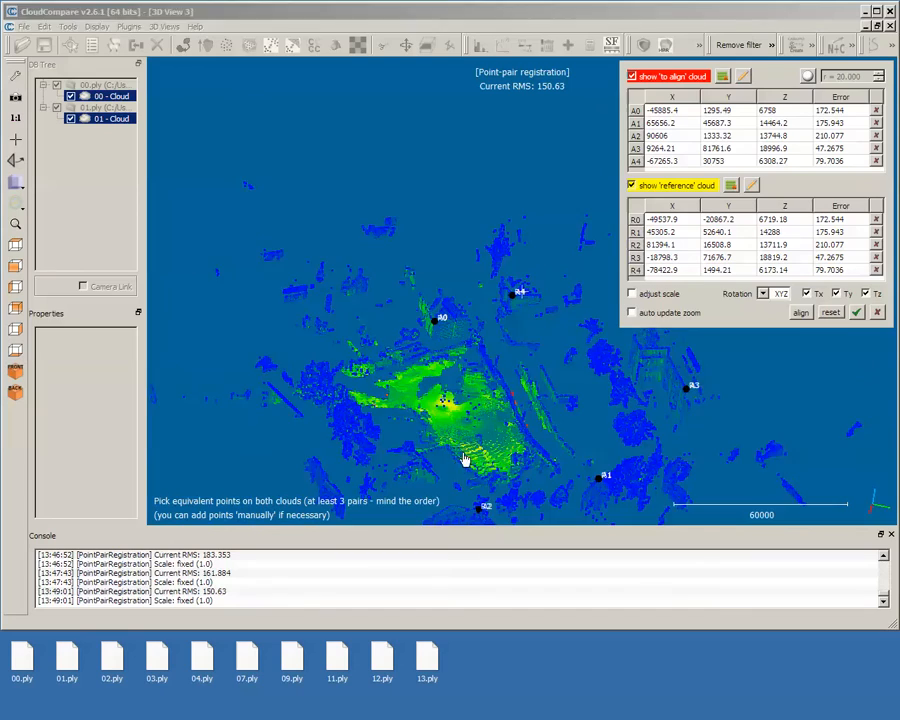
{"action": "left_click_drag", "start_coordinate": [464, 459], "coordinate": [571, 356]}
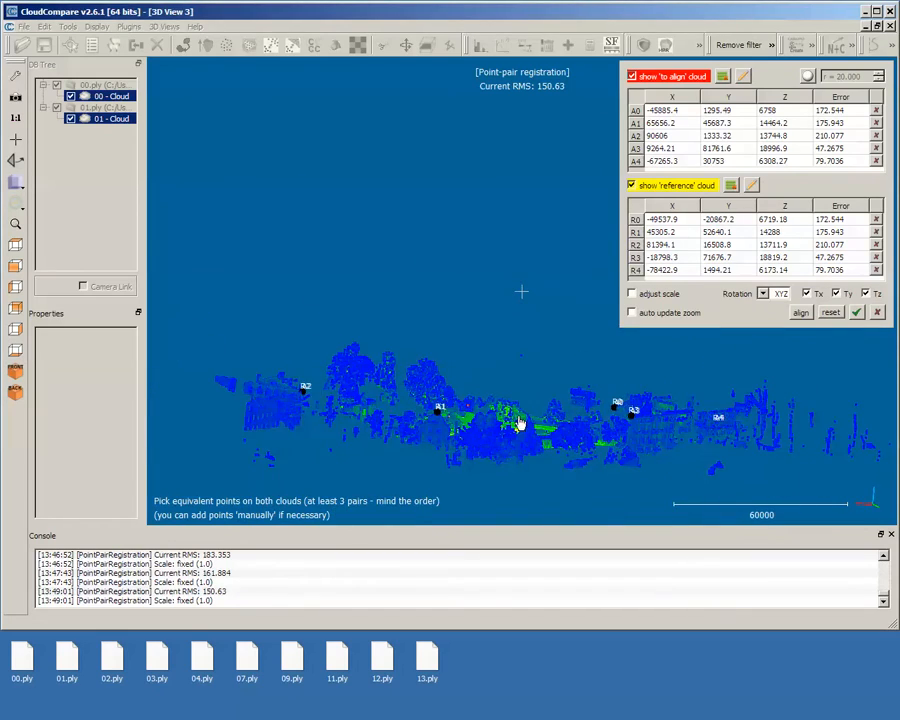
{"action": "left_click_drag", "start_coordinate": [519, 423], "coordinate": [536, 515]}
{"action": "scroll", "coordinate": [533, 441], "scroll_direction": "up", "scroll_amount": 10}
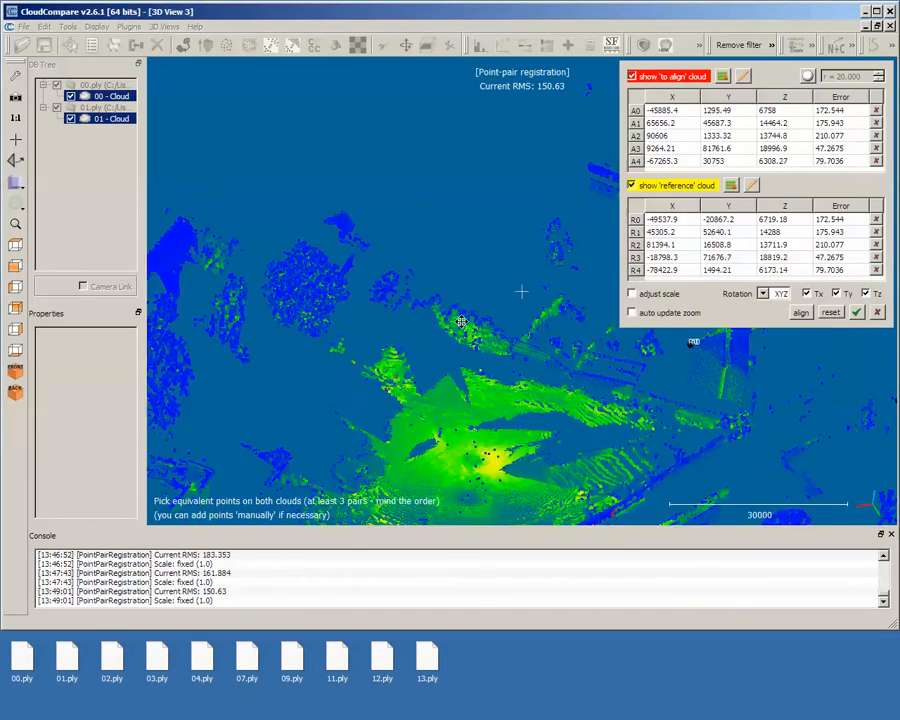
{"action": "left_click_drag", "start_coordinate": [460, 321], "coordinate": [490, 482]}
{"action": "scroll", "coordinate": [422, 364], "scroll_direction": "up", "scroll_amount": 9}
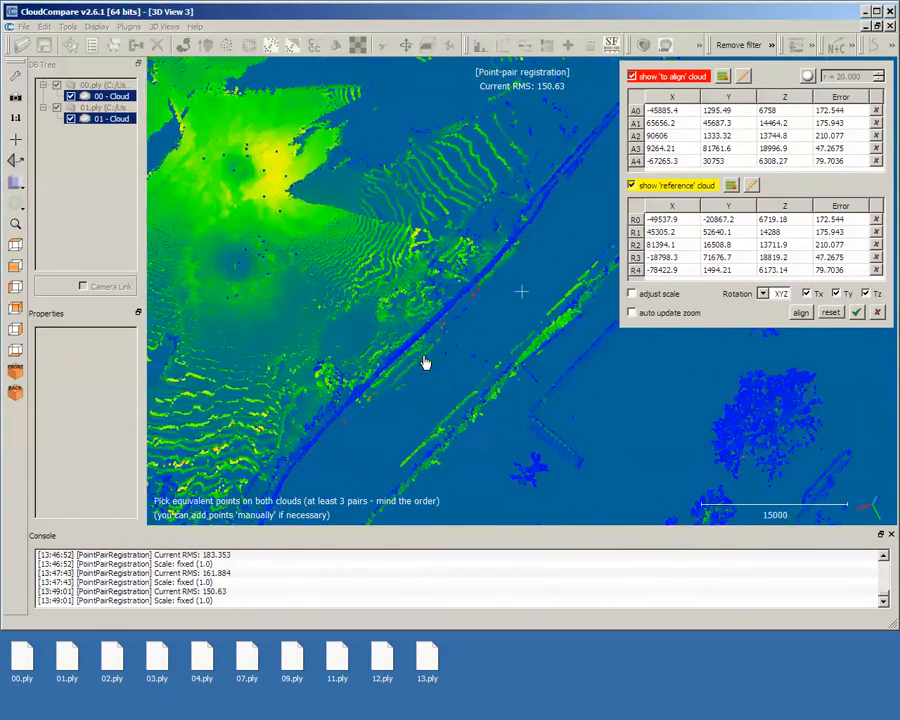
{"action": "left_click_drag", "start_coordinate": [382, 404], "coordinate": [569, 329]}
Reduce the default point size by two steps and check the ground surface around the scan positions.
{"action": "mouse_move", "coordinate": [238, 77]}
{"action": "left_click", "coordinate": [278, 76]}
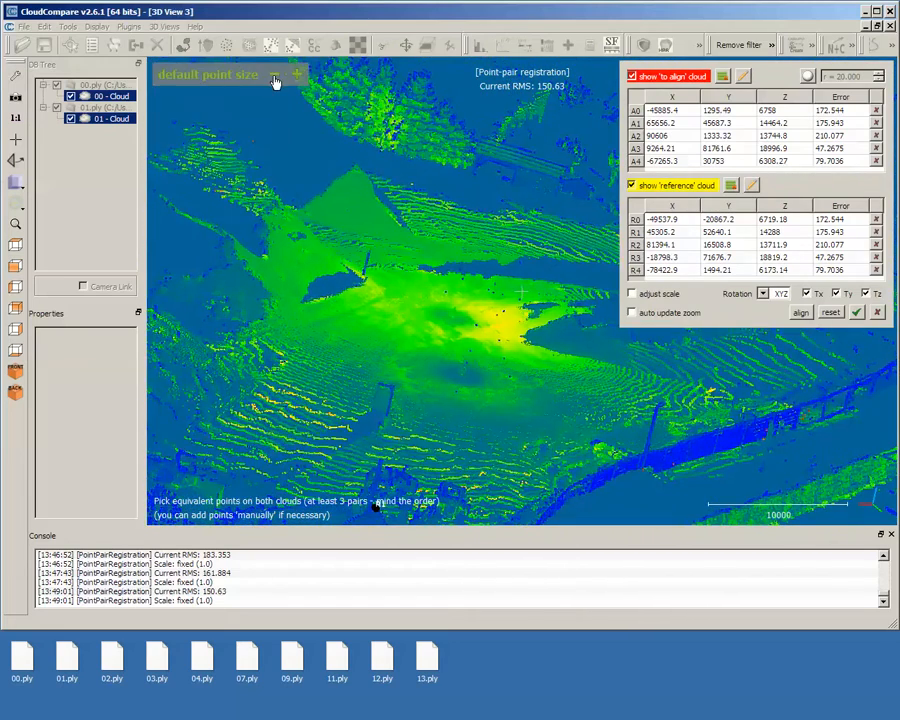
{"action": "left_click", "coordinate": [278, 76]}
{"action": "left_click_drag", "start_coordinate": [518, 385], "coordinate": [440, 451]}
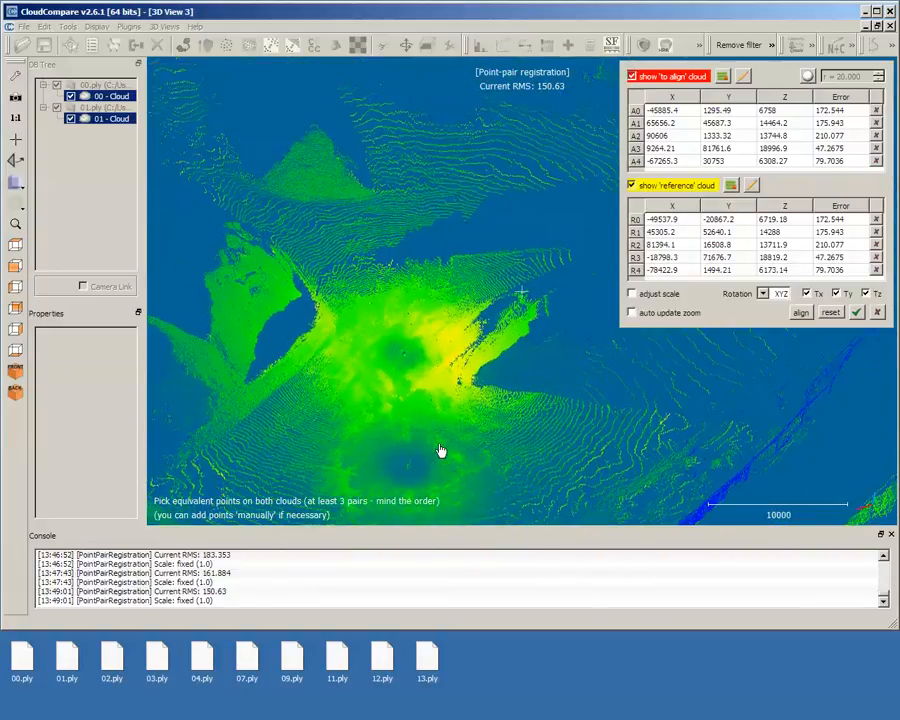
Accept the point-pair registration and close the alignment summary.
{"action": "left_click", "coordinate": [856, 312]}
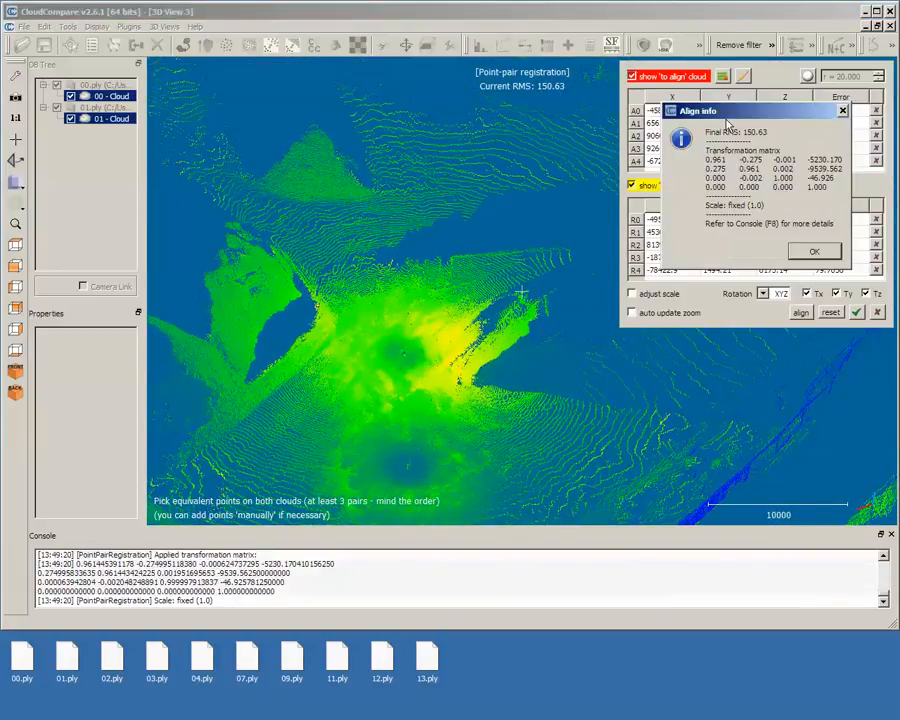
{"action": "left_click", "coordinate": [814, 254]}
Compare the registered scans by toggling the 01 cloud's visibility, examining the ground, buildings and fence from several viewpoints.
{"action": "scroll", "coordinate": [530, 300], "scroll_direction": "up", "scroll_amount": 10}
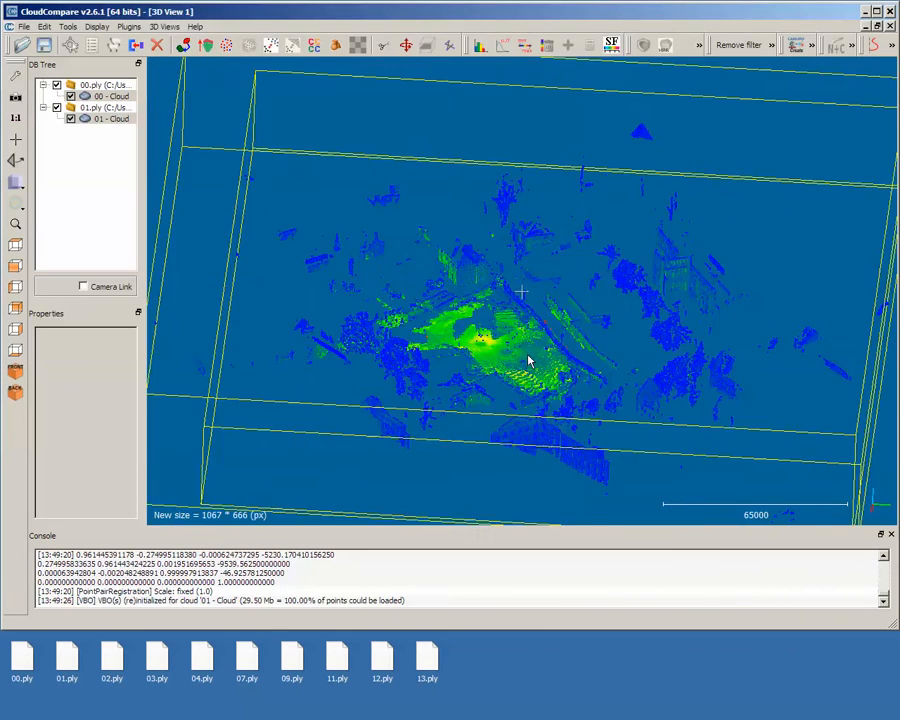
{"action": "scroll", "coordinate": [580, 303], "scroll_direction": "up", "scroll_amount": 5}
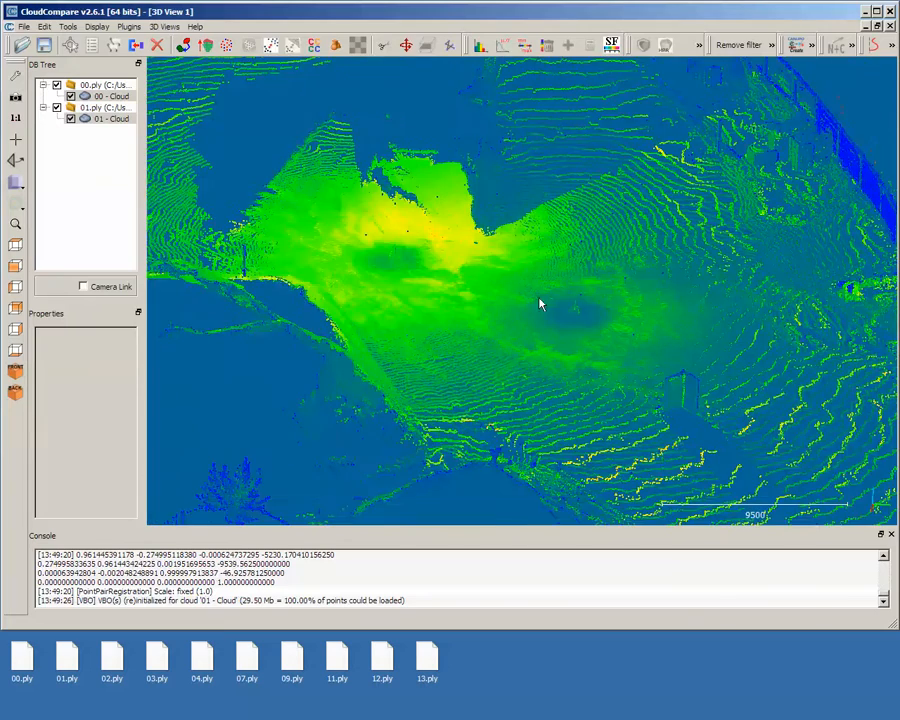
{"action": "left_click_drag", "start_coordinate": [578, 285], "coordinate": [540, 320]}
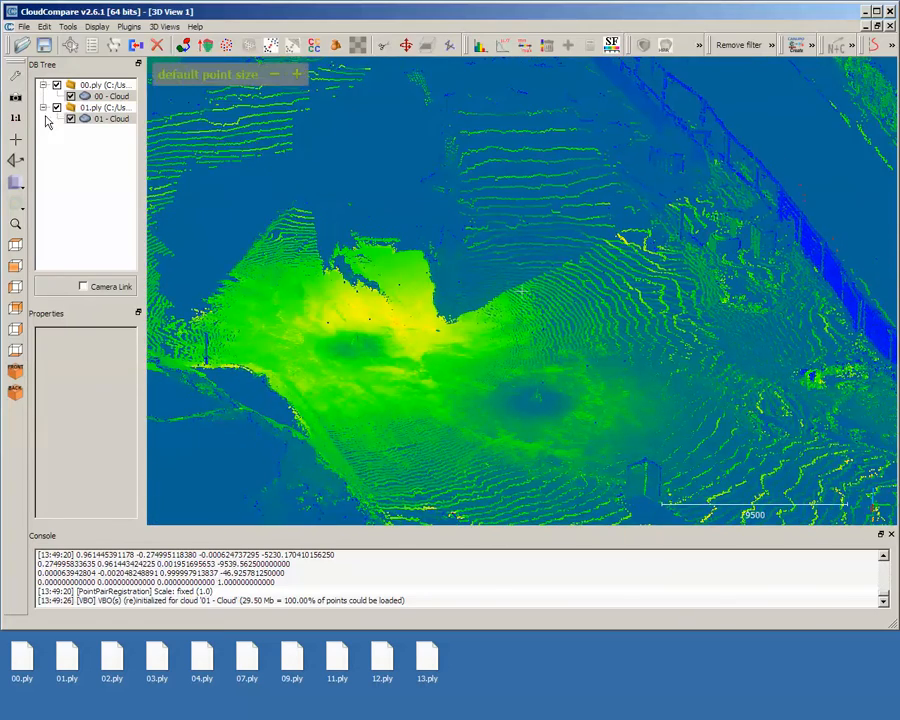
{"action": "left_click", "coordinate": [72, 122]}
{"action": "left_click", "coordinate": [71, 119]}
{"action": "scroll", "coordinate": [575, 323], "scroll_direction": "down", "scroll_amount": 5}
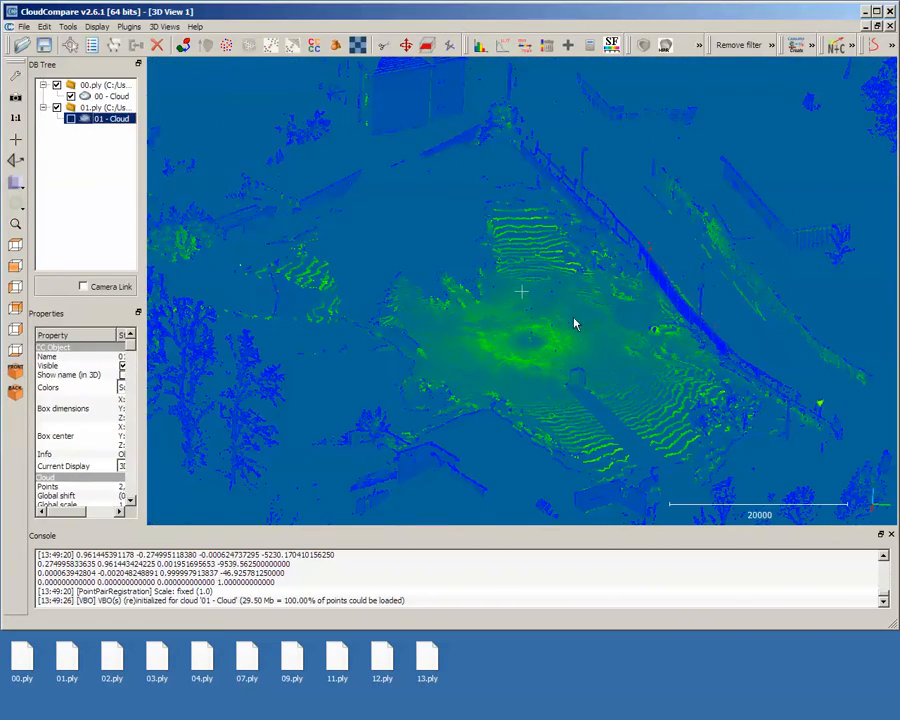
{"action": "scroll", "coordinate": [525, 350], "scroll_direction": "up", "scroll_amount": 6}
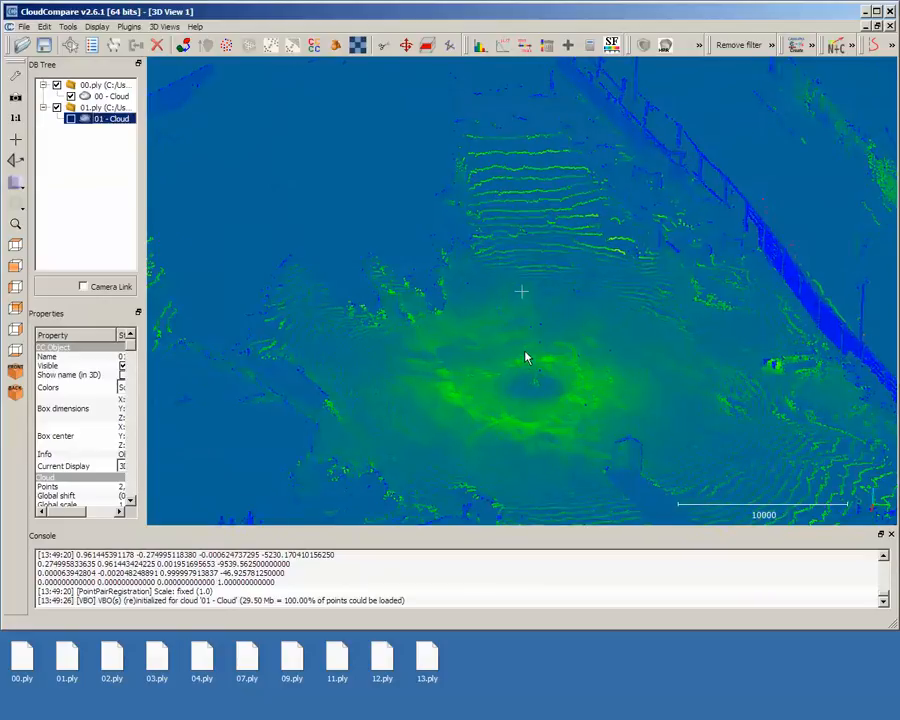
{"action": "left_click", "coordinate": [71, 119]}
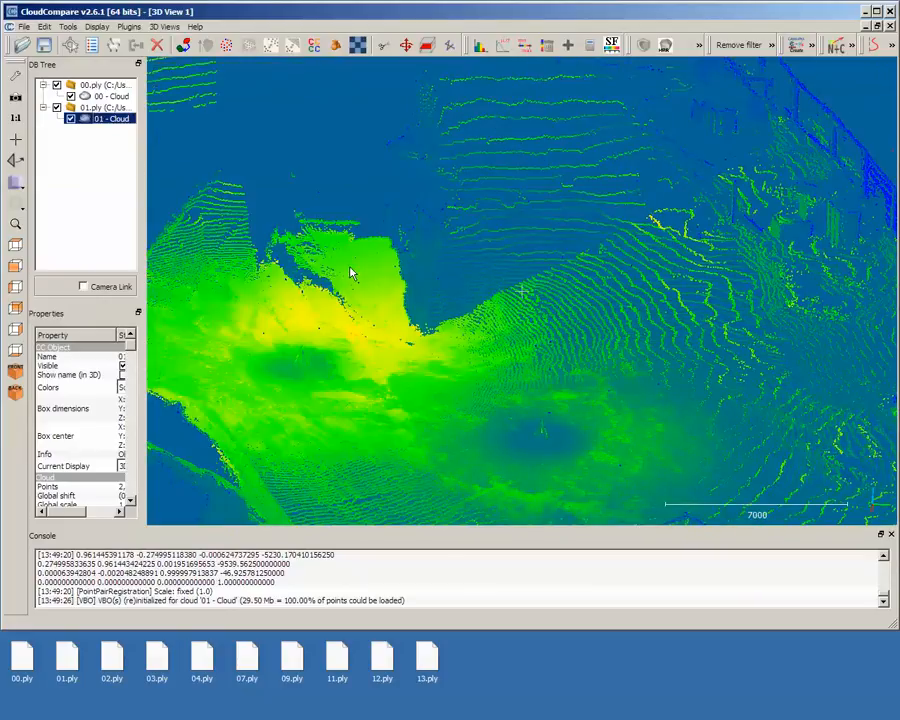
{"action": "key", "text": "v"}
{"action": "key", "text": "v"}
{"action": "left_click_drag", "start_coordinate": [380, 438], "coordinate": [897, 378]}
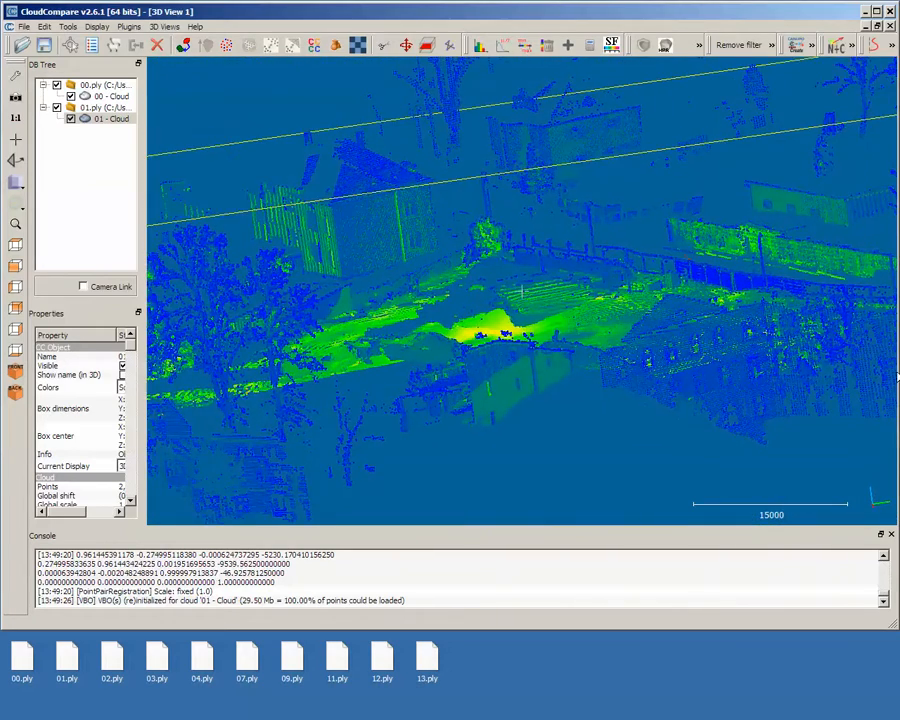
Examine the ground, fence and building coverage of the 00 scan alone and together with the aligned 01 scan from several viewpoints.
{"action": "left_click", "coordinate": [71, 119]}
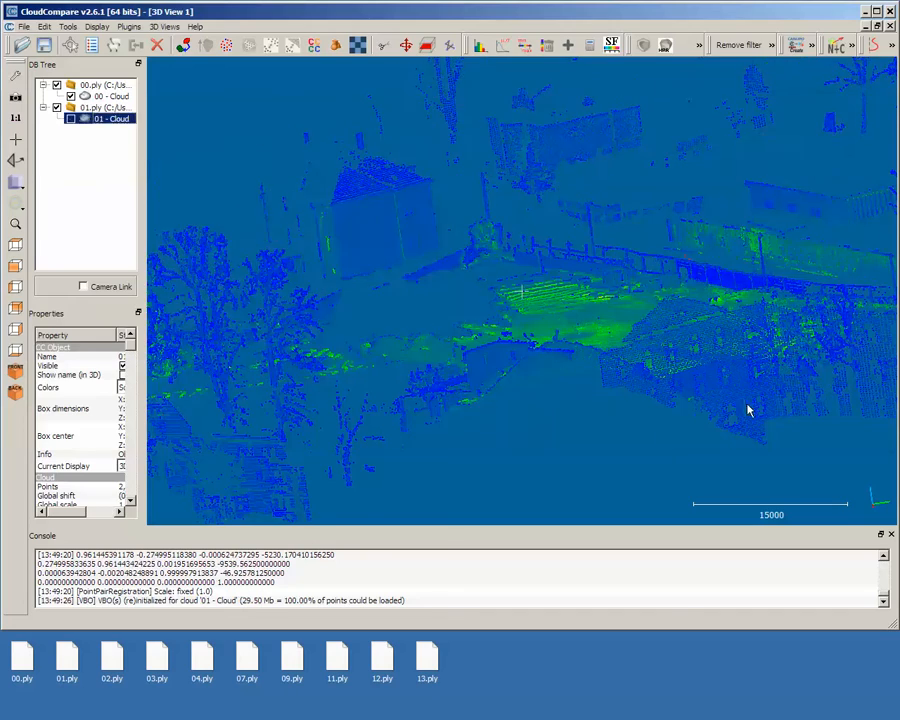
{"action": "left_click_drag", "start_coordinate": [749, 408], "coordinate": [526, 313]}
{"action": "right_click_drag", "start_coordinate": [526, 313], "coordinate": [573, 361]}
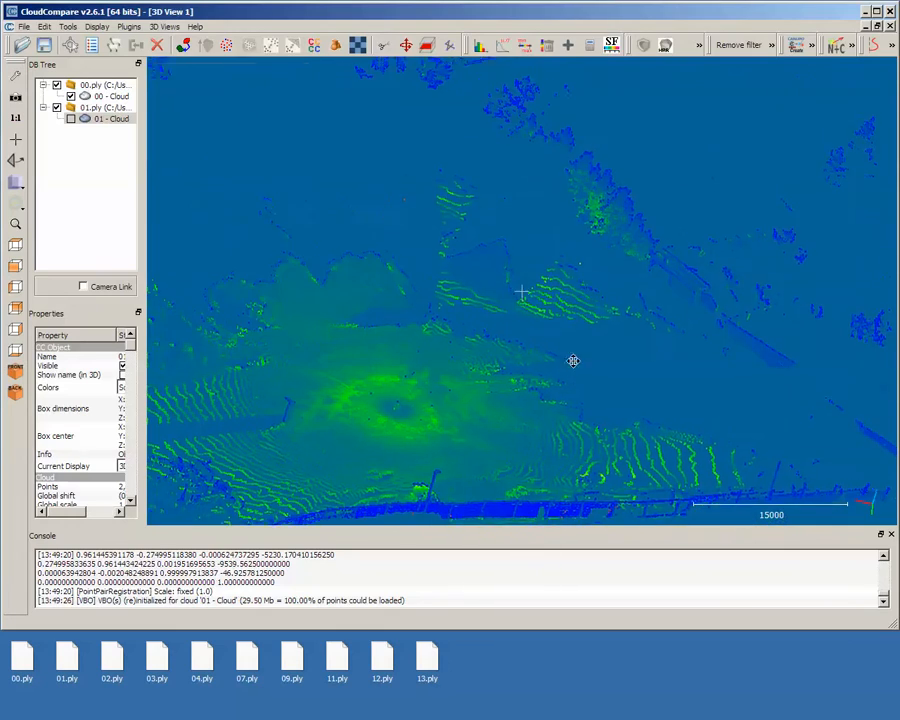
{"action": "left_click", "coordinate": [100, 118]}
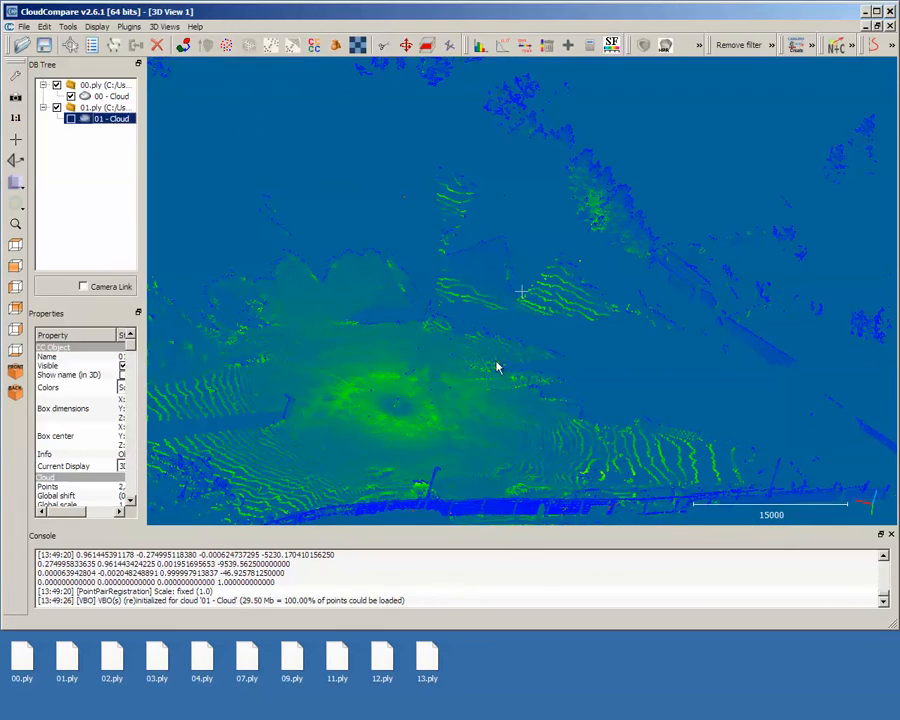
{"action": "left_click", "coordinate": [70, 119]}
{"action": "left_click_drag", "start_coordinate": [512, 423], "coordinate": [284, 364]}
{"action": "left_click_drag", "start_coordinate": [639, 378], "coordinate": [510, 442]}
{"action": "left_click_drag", "start_coordinate": [362, 456], "coordinate": [281, 188]}
{"action": "scroll", "coordinate": [547, 325], "scroll_direction": "down", "scroll_amount": 13}
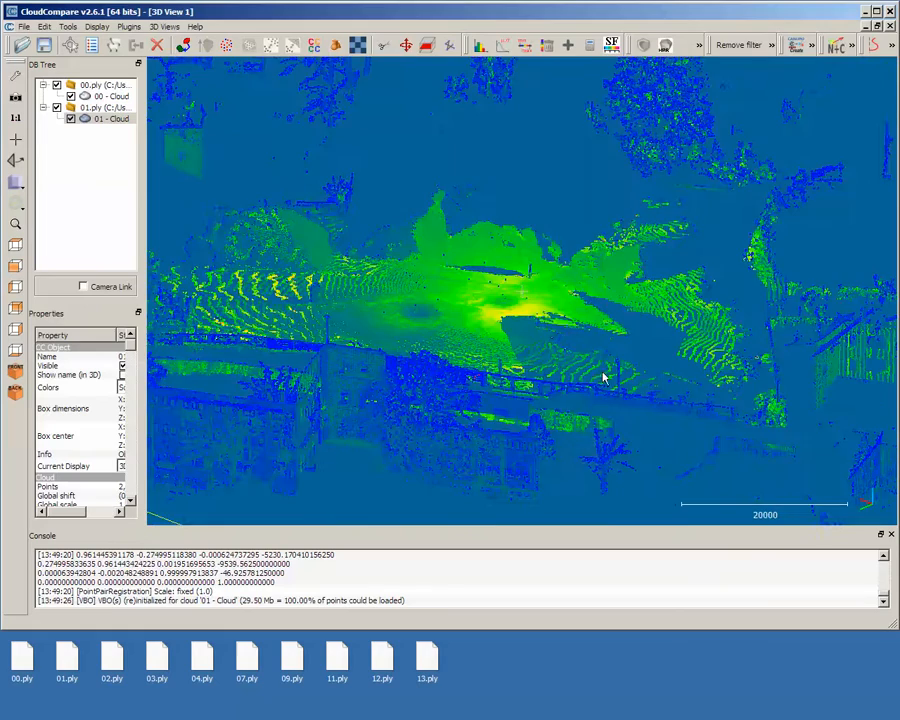
{"action": "left_click_drag", "start_coordinate": [573, 418], "coordinate": [508, 292]}
{"action": "scroll", "coordinate": [657, 428], "scroll_direction": "up", "scroll_amount": 2}
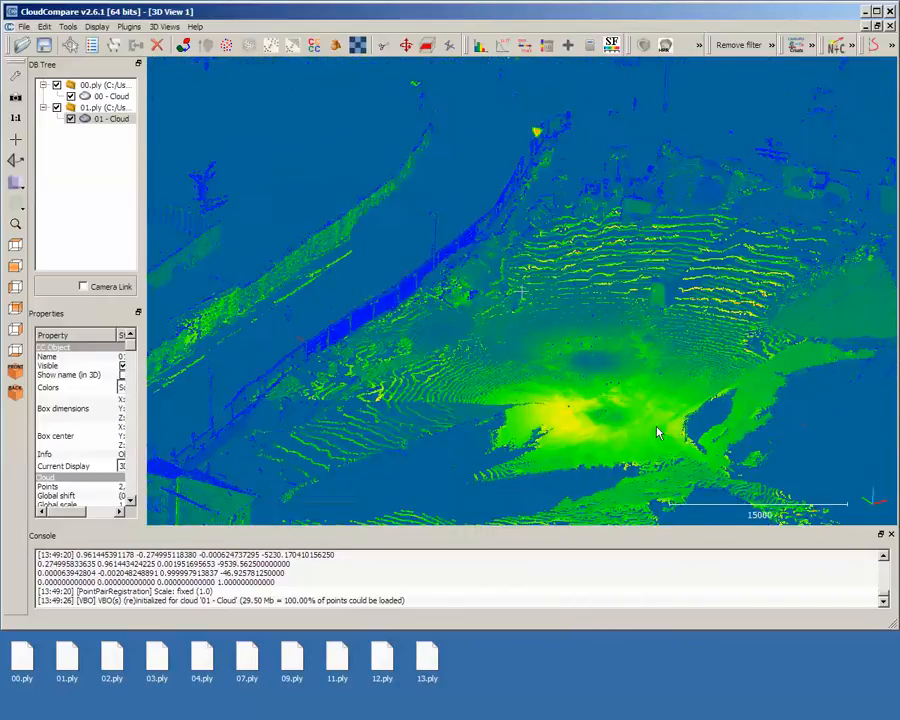
{"action": "left_click_drag", "start_coordinate": [657, 428], "coordinate": [589, 378]}
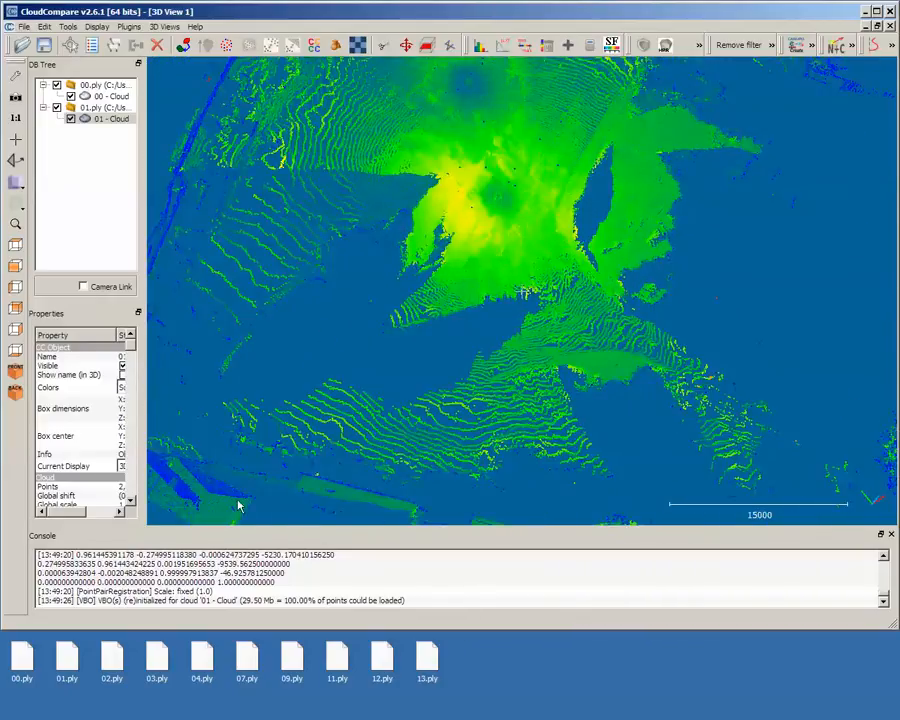
Load 02.ply into the scene, keeping the proposed x, y, z coordinates and intensity scalar assignments.
{"action": "left_click", "coordinate": [116, 666]}
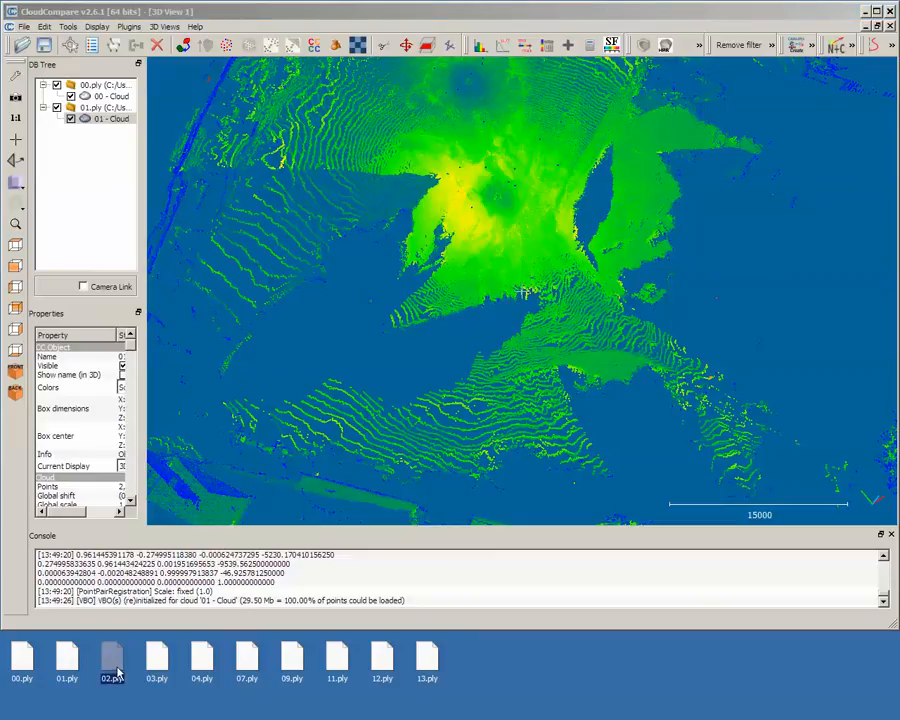
{"action": "left_click_drag", "start_coordinate": [490, 298], "coordinate": [487, 293]}
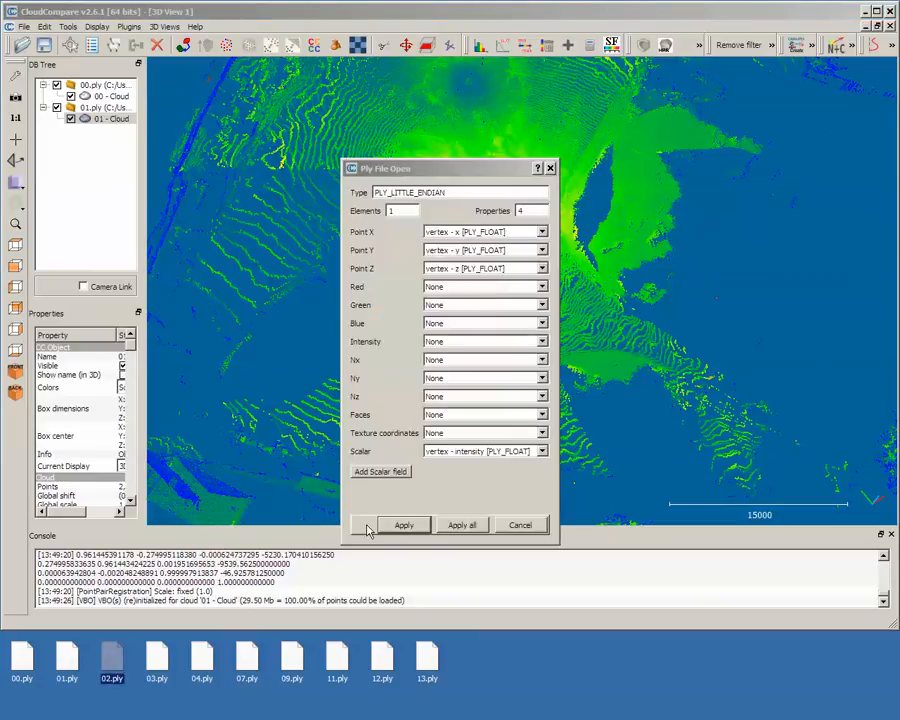
{"action": "left_click", "coordinate": [404, 527]}
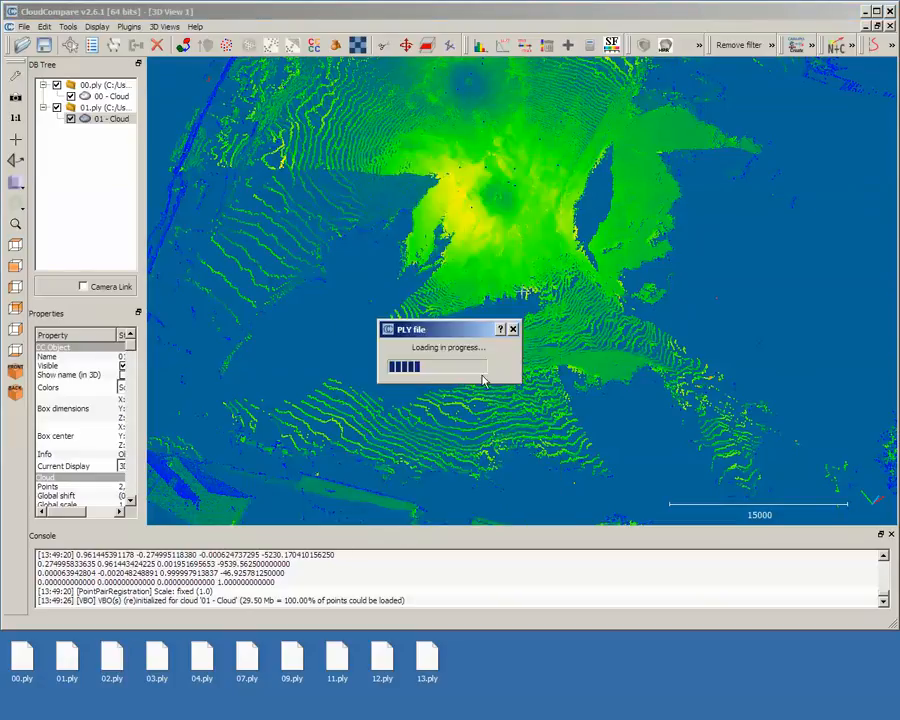
{"action": "left_click_drag", "start_coordinate": [546, 432], "coordinate": [495, 305]}
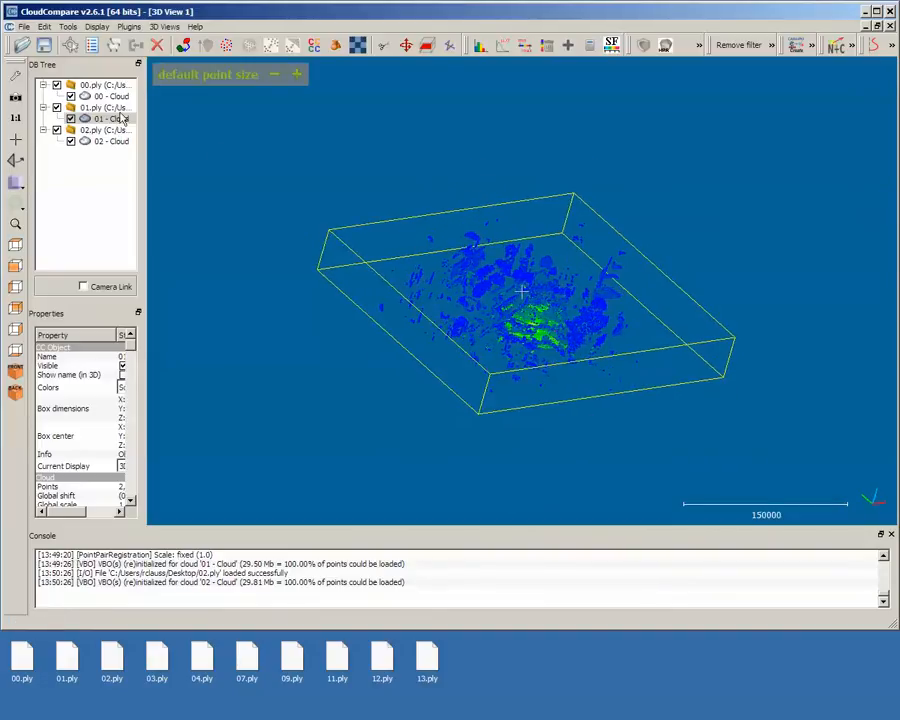
Hide the 01 cloud, leaving the 00 and 02 scans displayed from above.
{"action": "left_click", "coordinate": [70, 119]}
{"action": "left_click_drag", "start_coordinate": [389, 328], "coordinate": [425, 416]}
{"action": "scroll", "coordinate": [526, 322], "scroll_direction": "up", "scroll_amount": 10}
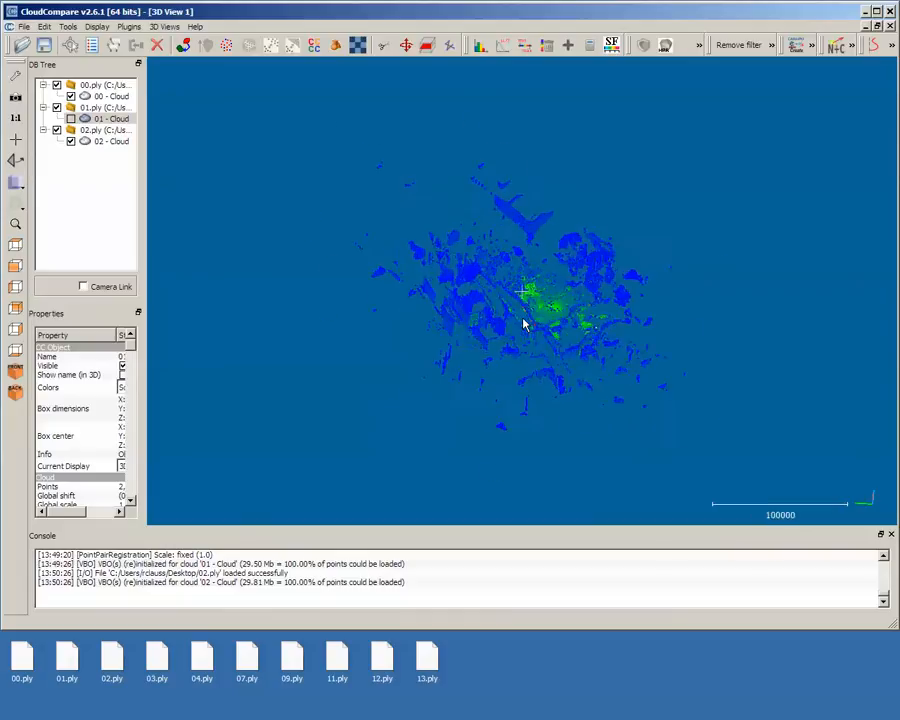
{"action": "right_click_drag", "start_coordinate": [623, 387], "coordinate": [454, 356]}
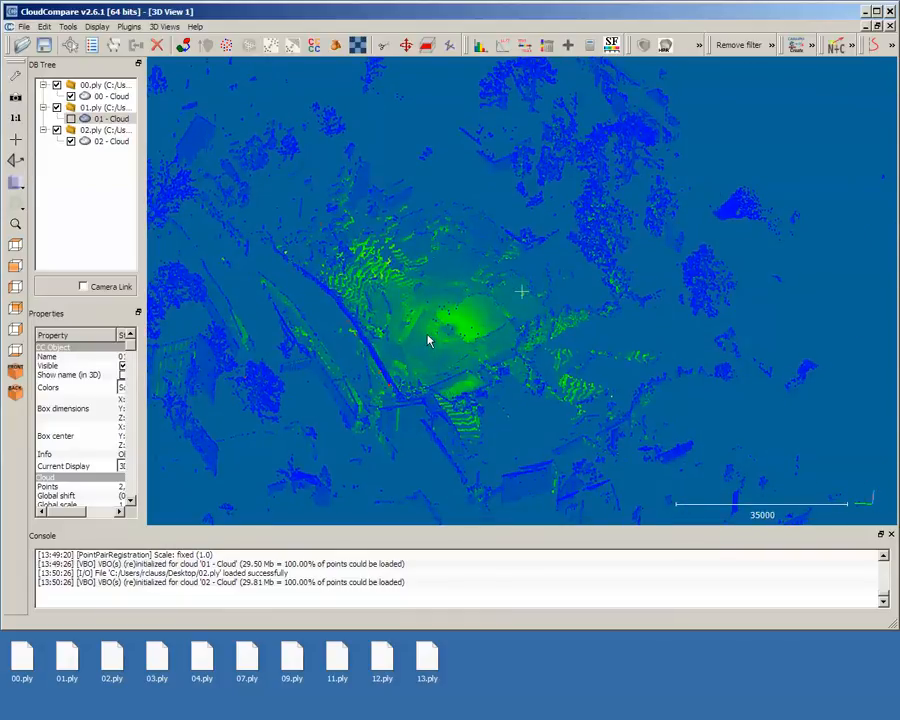
{"action": "left_click_drag", "start_coordinate": [421, 344], "coordinate": [300, 320]}
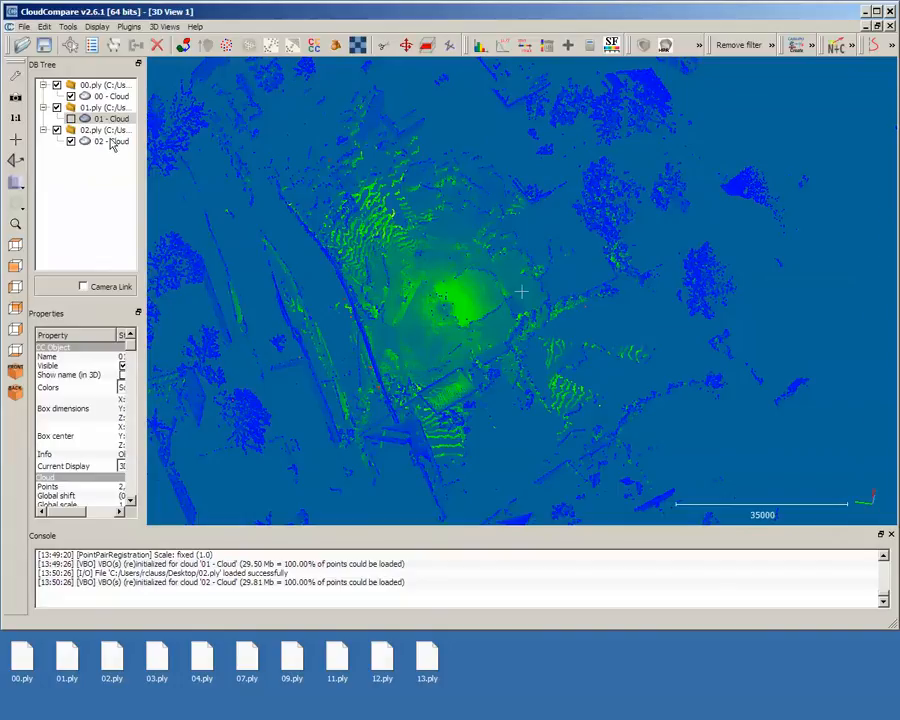
Compare the 02 scan's position with the 00 scan by toggling the 02 cloud's visibility.
{"action": "left_click", "coordinate": [113, 142]}
{"action": "left_click", "coordinate": [70, 141]}
{"action": "left_click", "coordinate": [70, 141]}
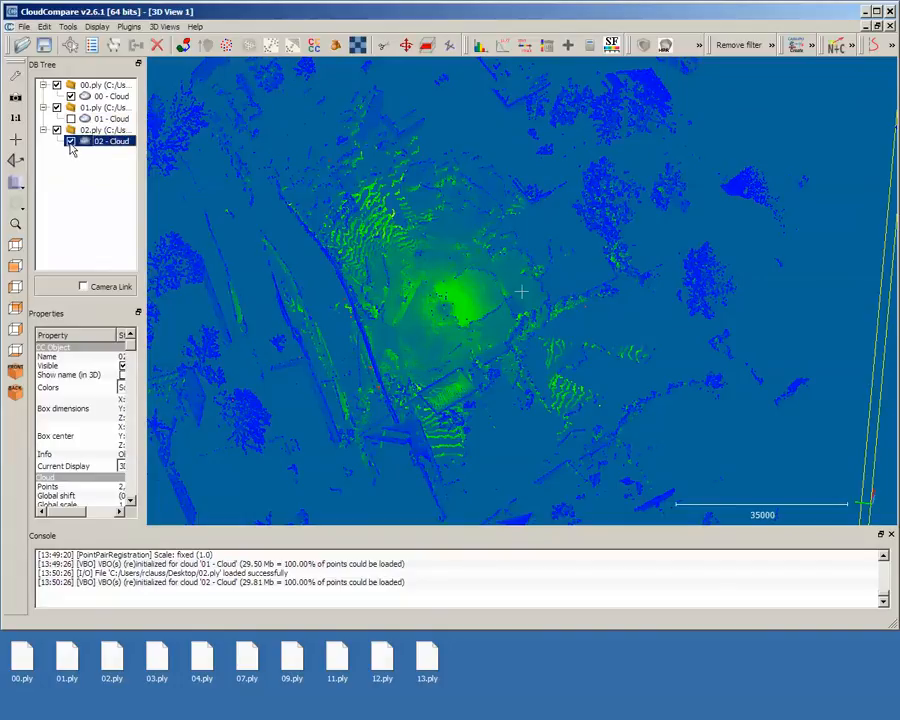
{"action": "left_click", "coordinate": [70, 141]}
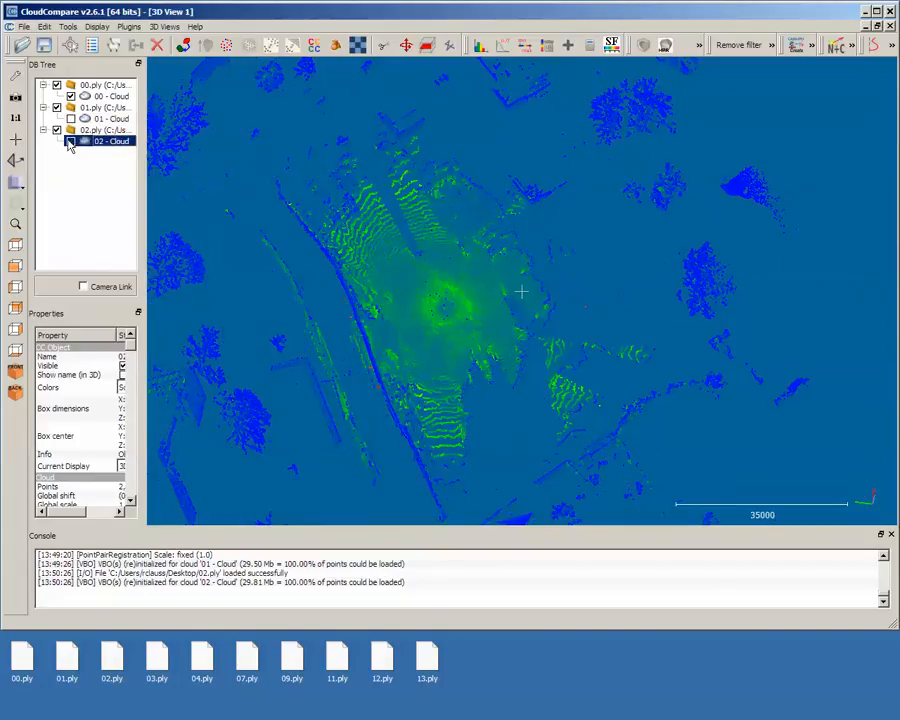
{"action": "left_click", "coordinate": [70, 141]}
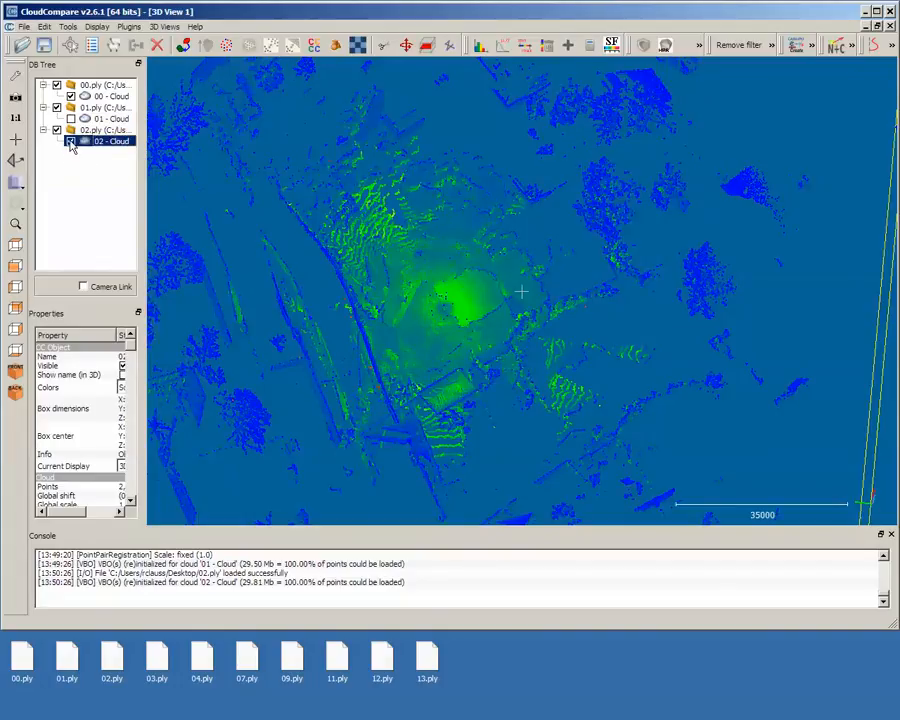
Compare the 00 and 02 scans in top view by toggling each cloud, checking their fence lines, buildings and trees.
{"action": "left_click", "coordinate": [15, 246]}
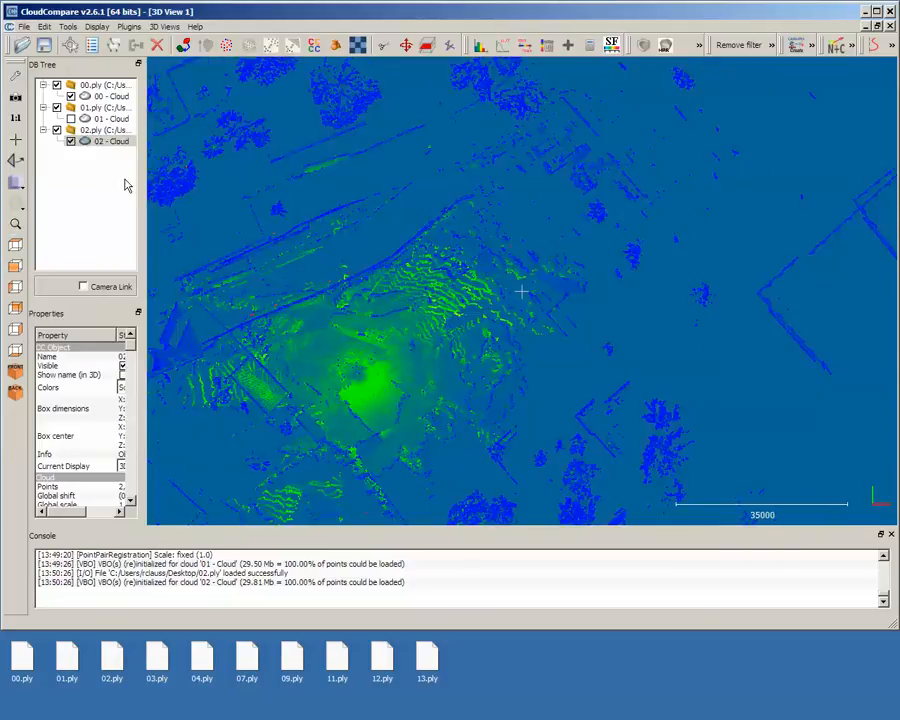
{"action": "left_click", "coordinate": [66, 142]}
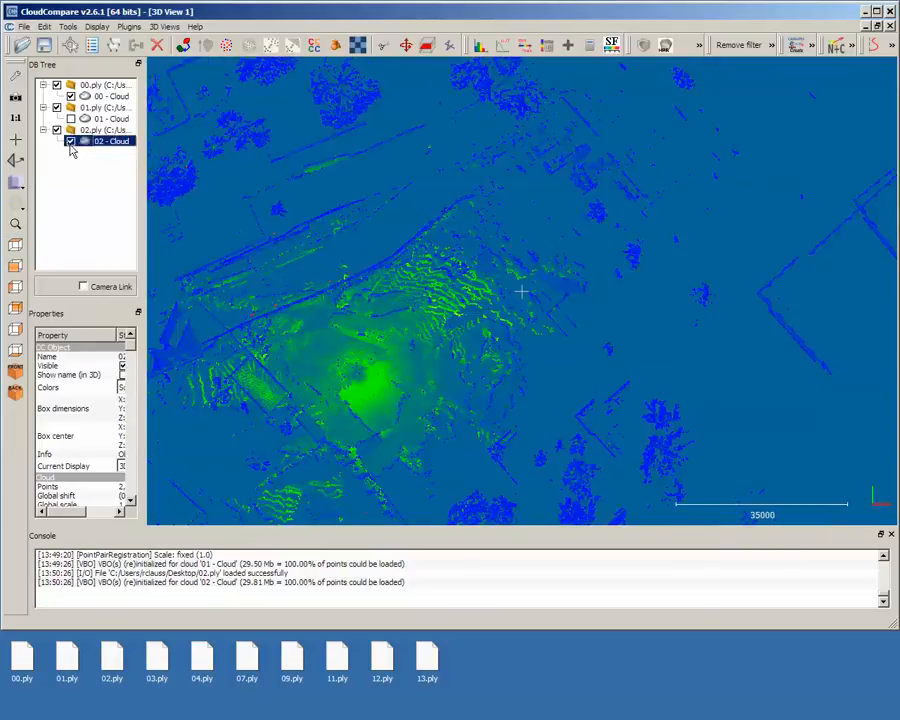
{"action": "right_click_drag", "start_coordinate": [335, 327], "coordinate": [585, 271]}
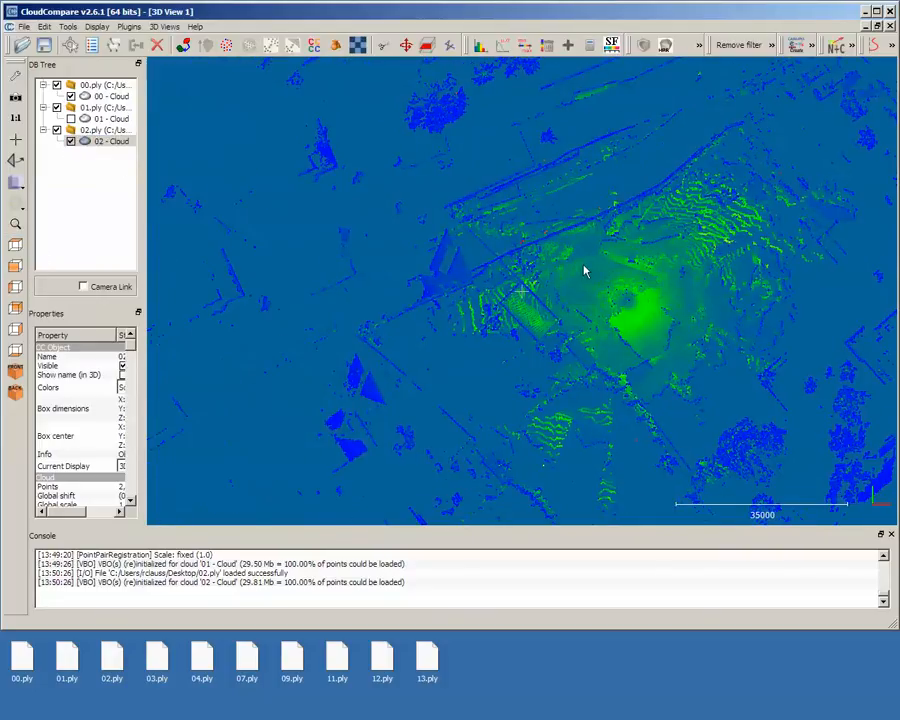
{"action": "scroll", "coordinate": [585, 271], "scroll_direction": "down", "scroll_amount": 3}
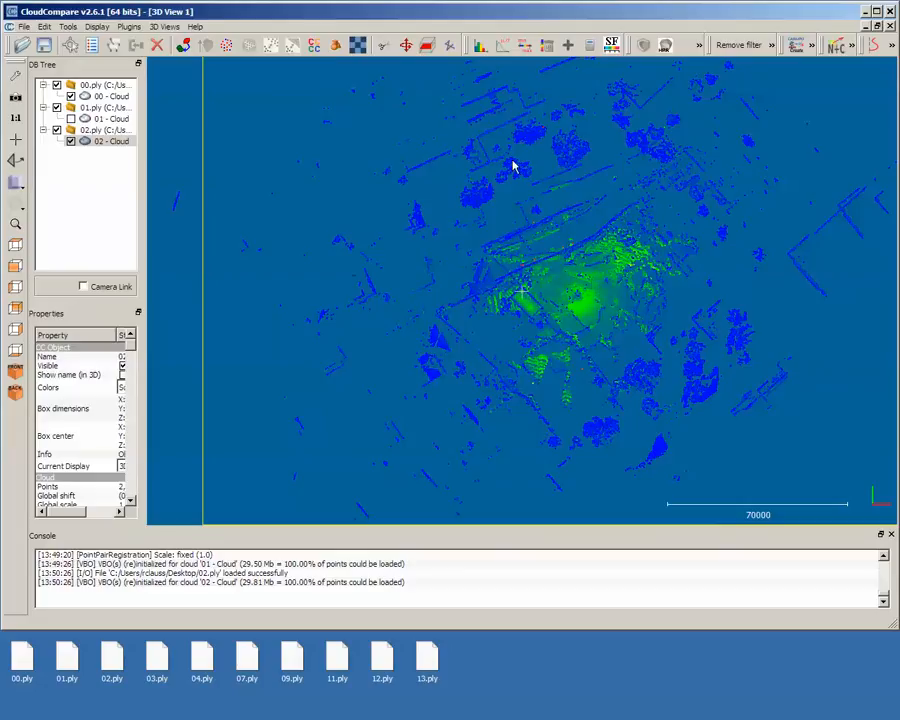
{"action": "left_click", "coordinate": [70, 96]}
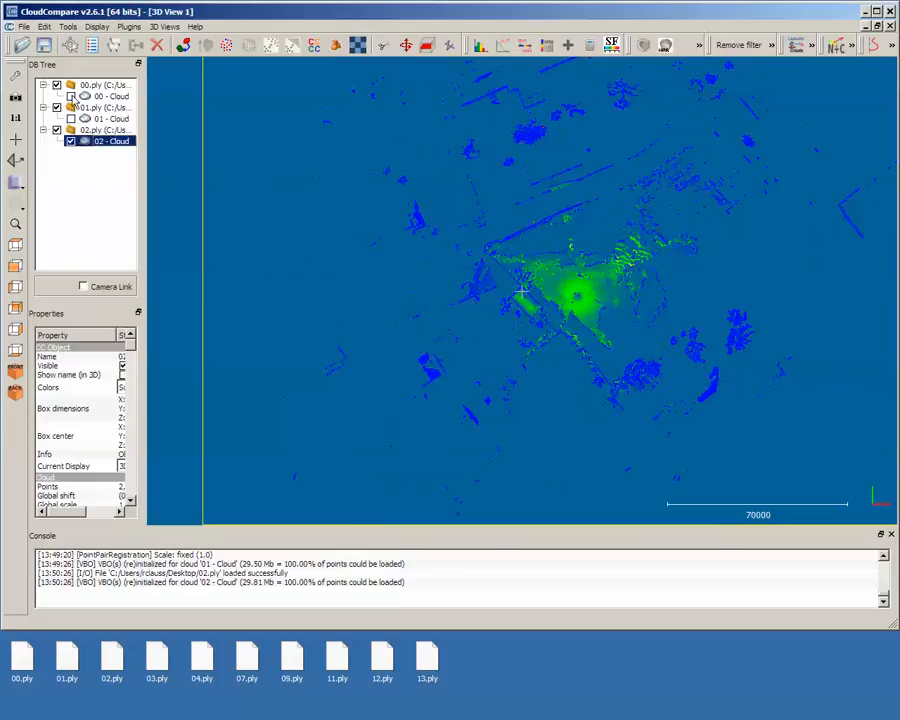
{"action": "left_click", "coordinate": [70, 96]}
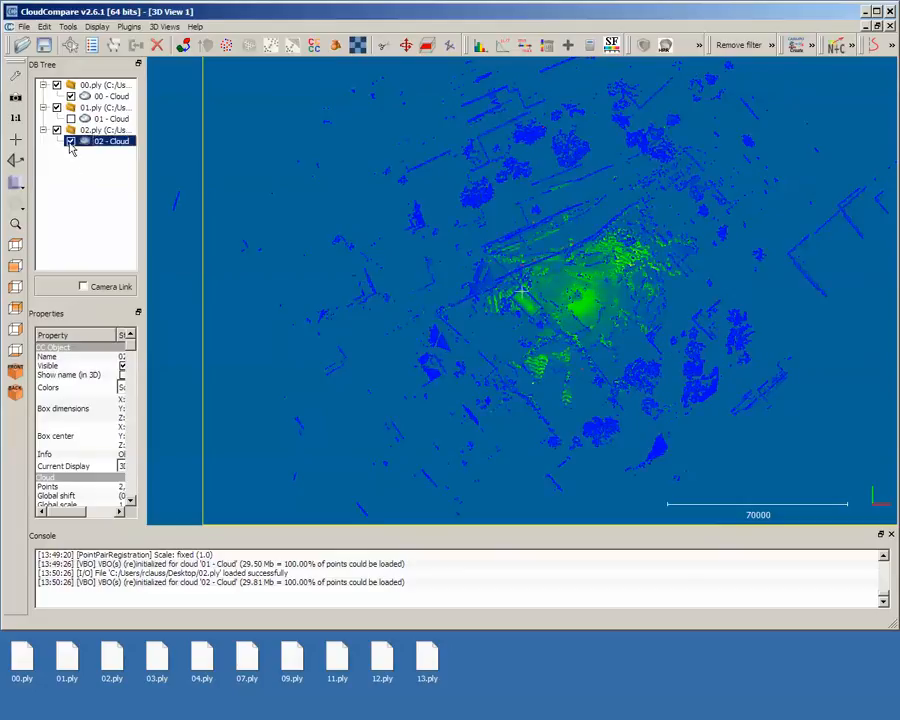
{"action": "left_click", "coordinate": [70, 141]}
{"action": "left_click", "coordinate": [70, 141]}
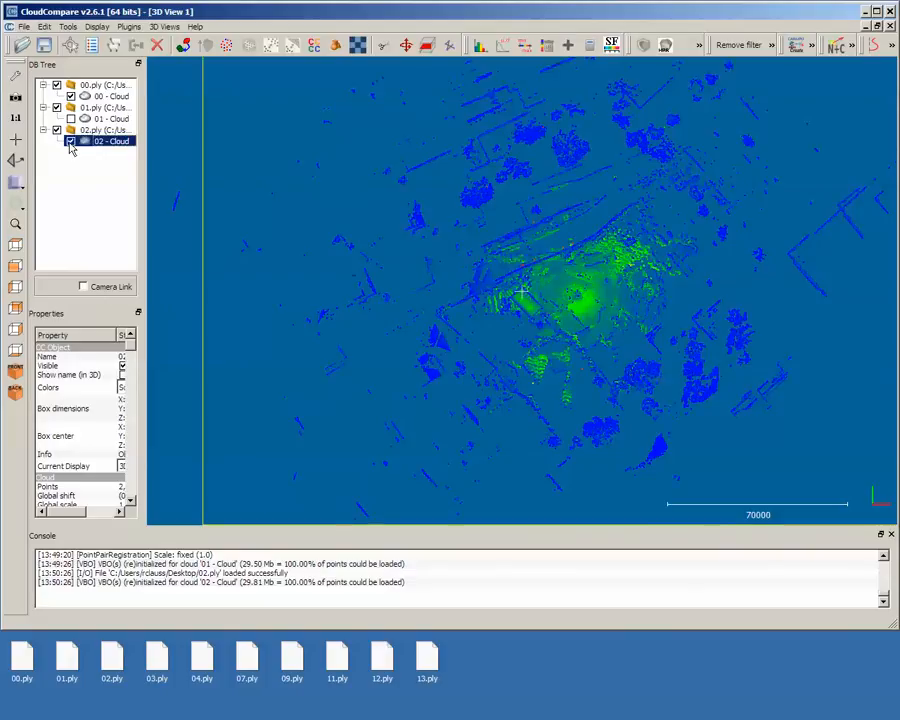
{"action": "left_click_drag", "start_coordinate": [637, 277], "coordinate": [452, 337]}
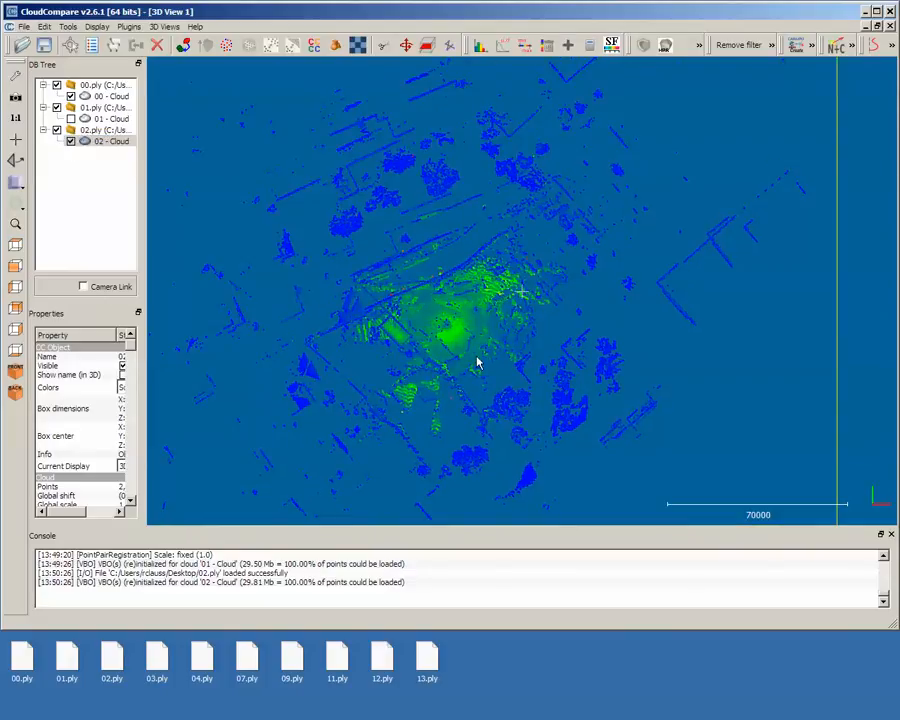
{"action": "scroll", "coordinate": [466, 366], "scroll_direction": "up", "scroll_amount": 4}
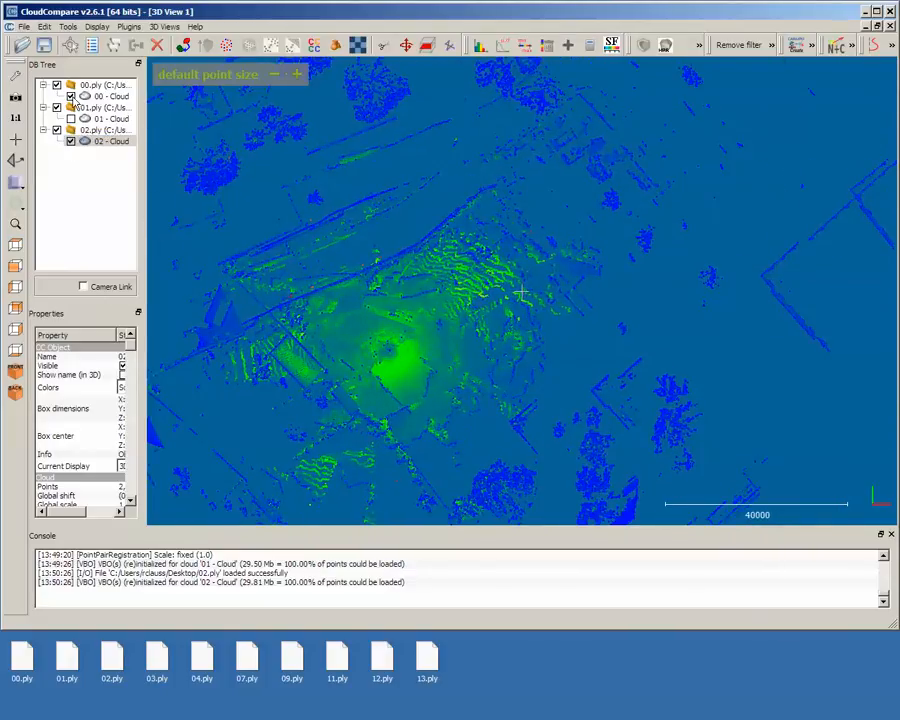
Isolate the 02 cloud and examine its ground, fence, trees and buildings from several viewpoints for recognisable features.
{"action": "left_click", "coordinate": [70, 96]}
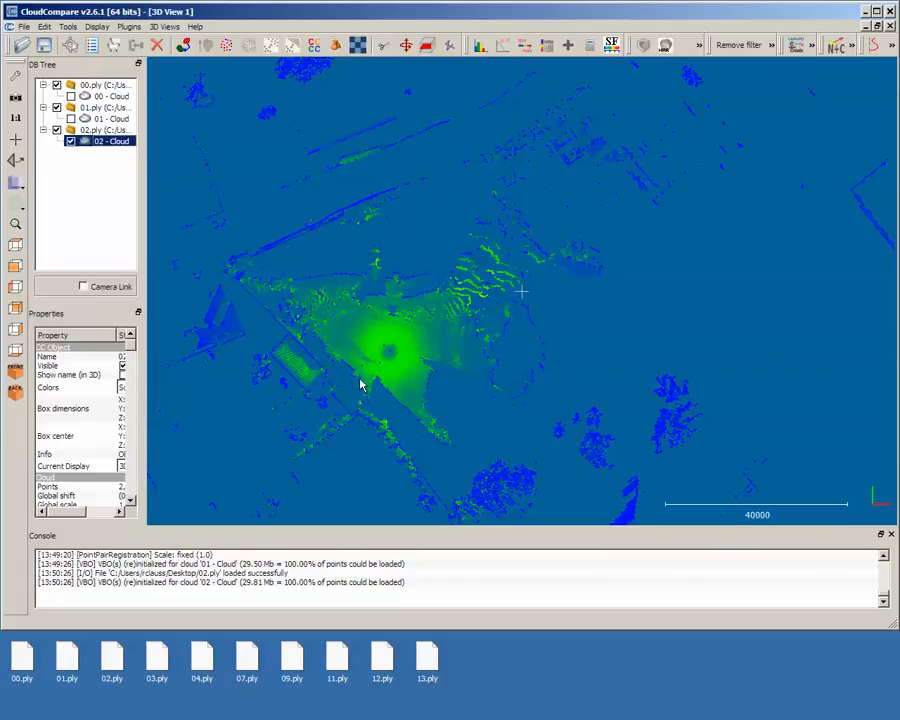
{"action": "scroll", "coordinate": [422, 390], "scroll_direction": "up", "scroll_amount": 2}
{"action": "right_click_drag", "start_coordinate": [400, 368], "coordinate": [592, 249]}
{"action": "left_click_drag", "start_coordinate": [592, 249], "coordinate": [366, 287]}
{"action": "left_click_drag", "start_coordinate": [375, 417], "coordinate": [521, 418]}
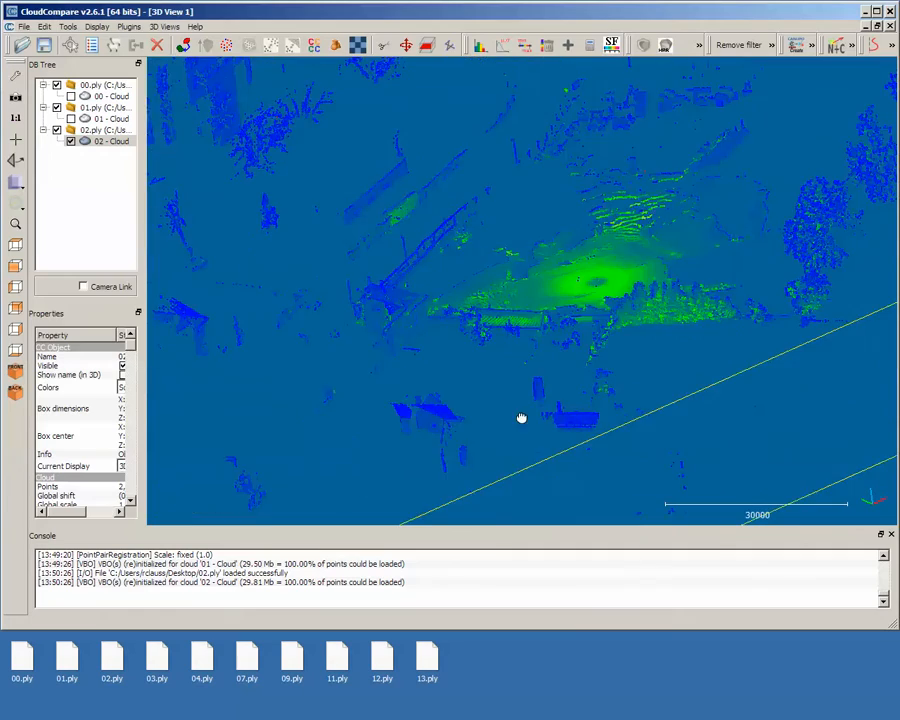
{"action": "left_click_drag", "start_coordinate": [621, 350], "coordinate": [778, 284]}
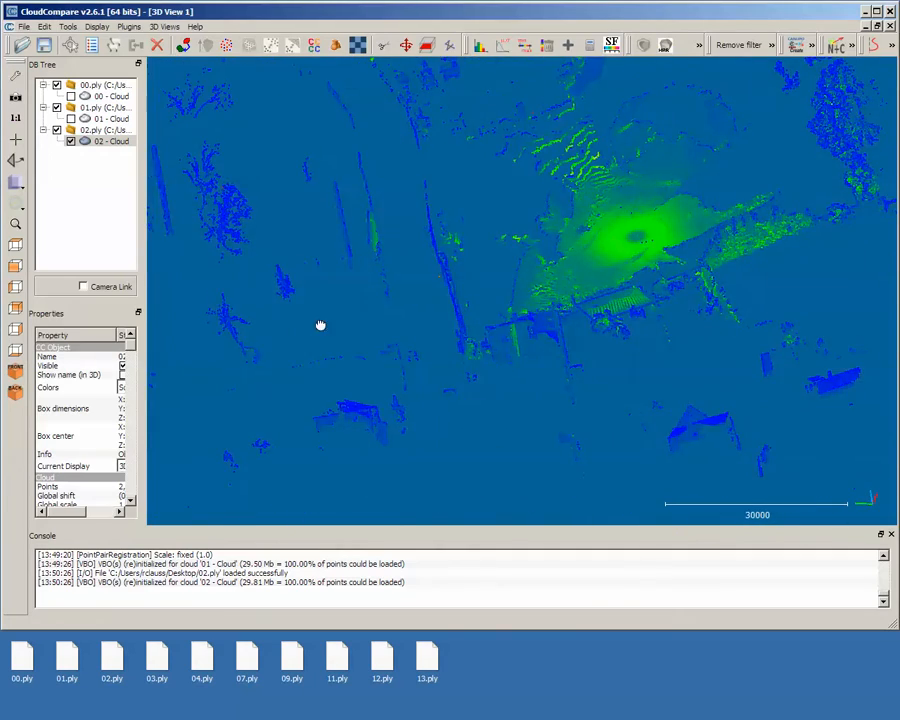
{"action": "left_click_drag", "start_coordinate": [320, 325], "coordinate": [610, 322]}
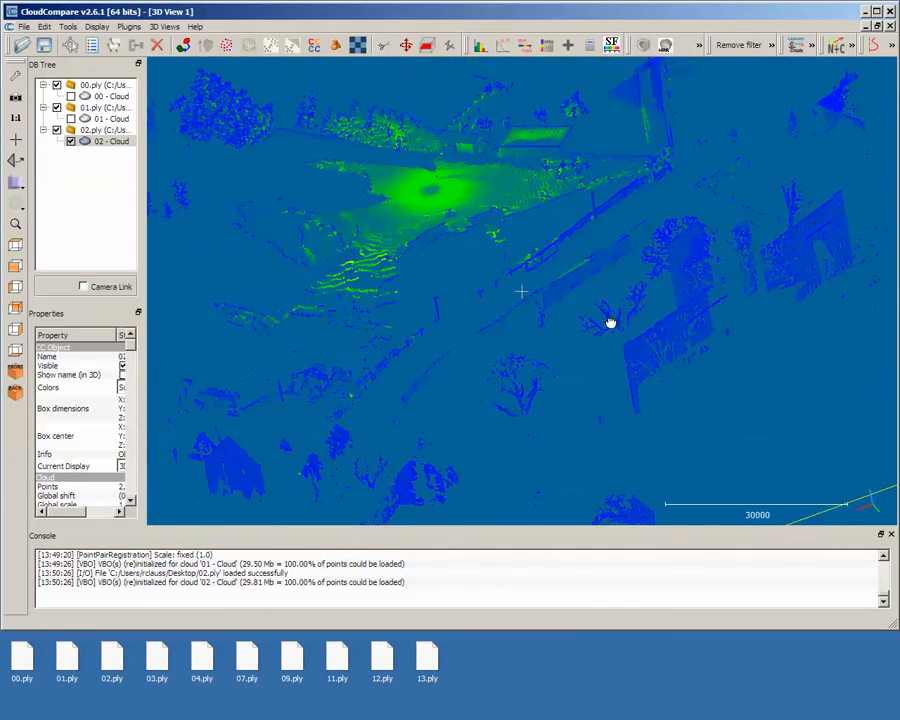
{"action": "scroll", "coordinate": [467, 257], "scroll_direction": "up", "scroll_amount": 2}
{"action": "left_click_drag", "start_coordinate": [660, 155], "coordinate": [524, 378]}
{"action": "scroll", "coordinate": [410, 395], "scroll_direction": "up", "scroll_amount": 3}
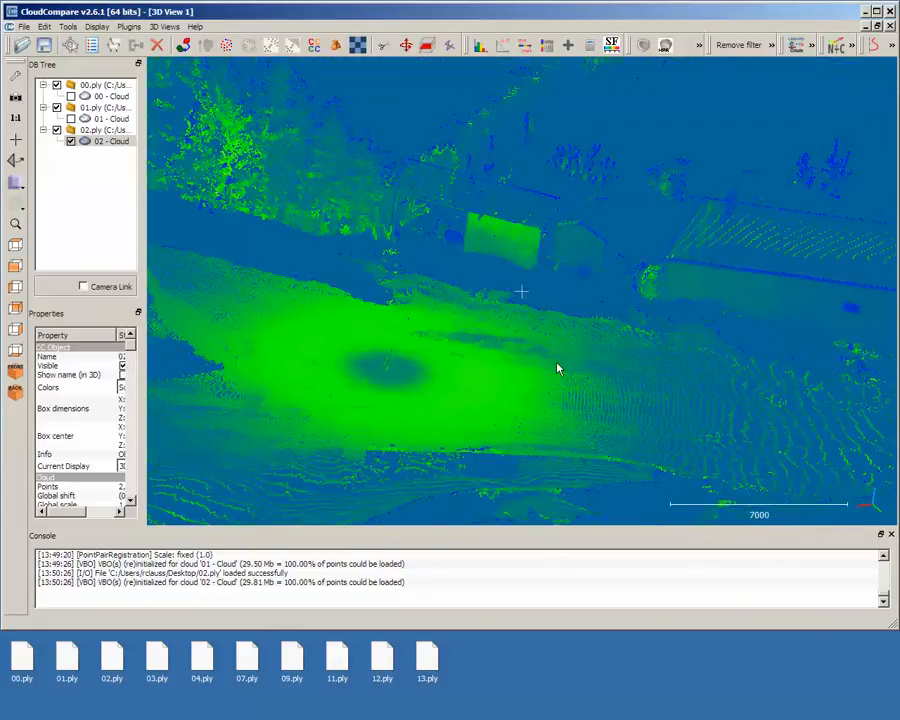
{"action": "mouse_move", "coordinate": [611, 436]}
{"action": "left_mouse_down"}
{"action": "mouse_move", "coordinate": [617, 405]}
{"action": "mouse_move", "coordinate": [613, 421]}
{"action": "left_mouse_up"}
{"action": "scroll", "coordinate": [560, 365], "scroll_direction": "down", "scroll_amount": 8}
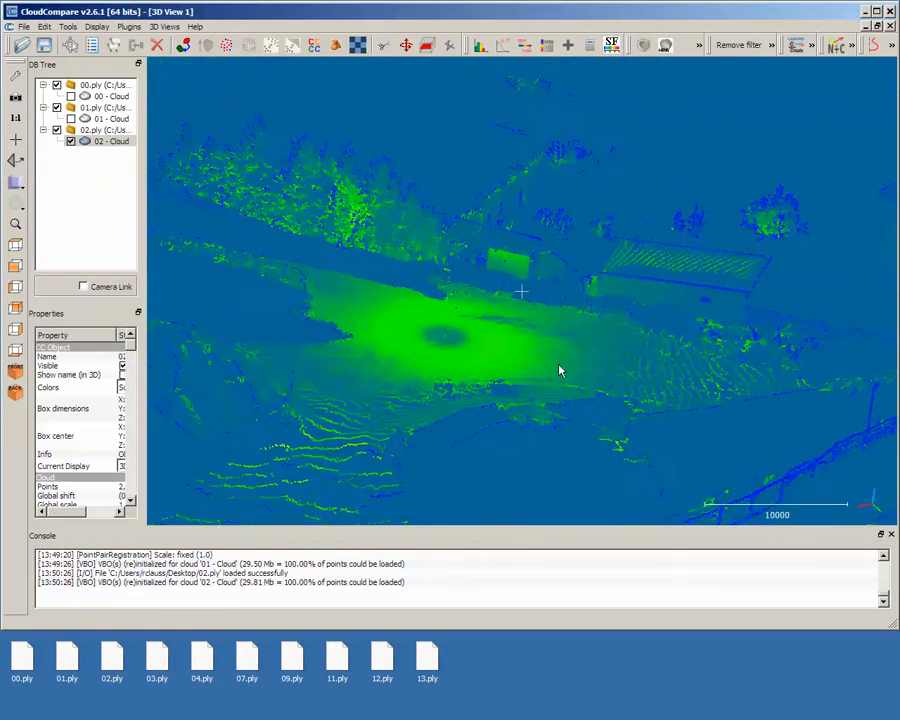
{"action": "left_click_drag", "start_coordinate": [566, 376], "coordinate": [378, 416]}
{"action": "left_click_drag", "start_coordinate": [718, 415], "coordinate": [333, 409]}
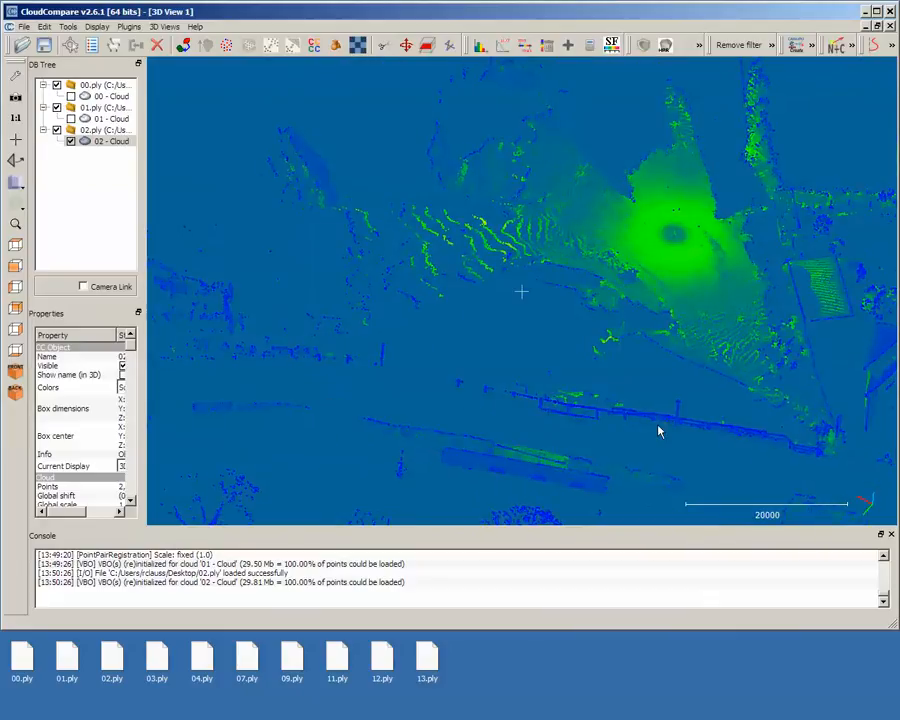
{"action": "left_click_drag", "start_coordinate": [659, 428], "coordinate": [631, 368]}
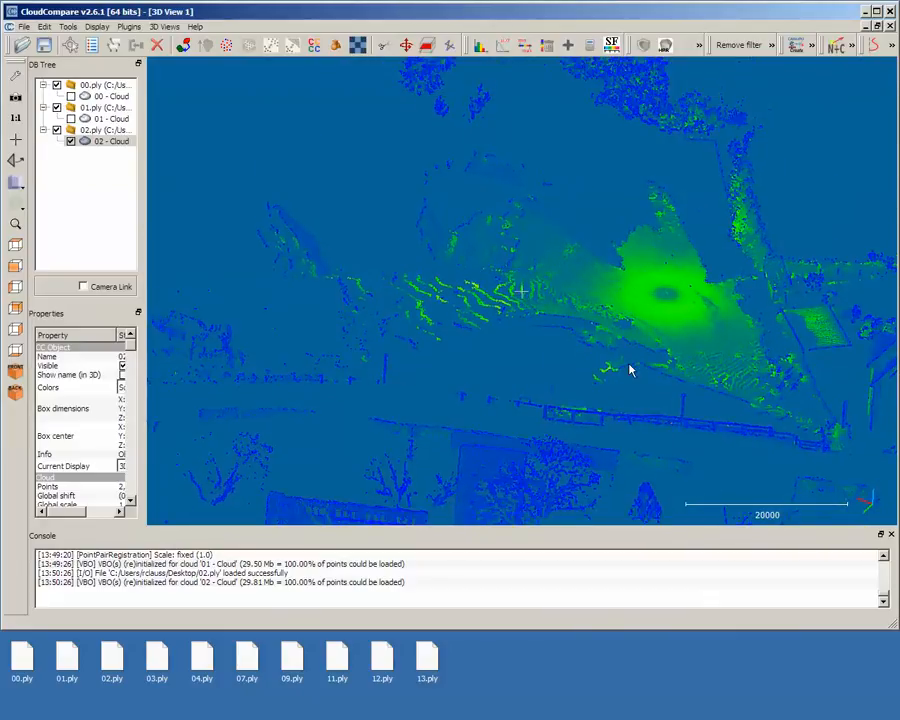
Show the 00 cloud and start point-pair registration with 02 - Cloud as aligned and 00 - Cloud as reference.
{"action": "left_click", "coordinate": [70, 96]}
{"action": "left_click_drag", "start_coordinate": [627, 333], "coordinate": [615, 368]}
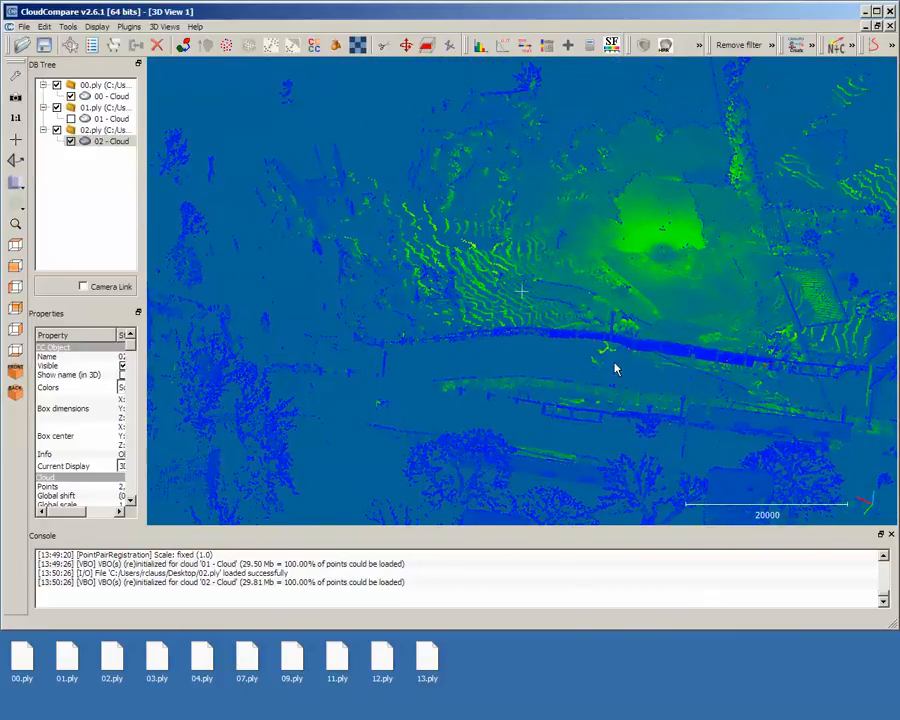
{"action": "left_click", "coordinate": [100, 96], "text": "ctrl"}
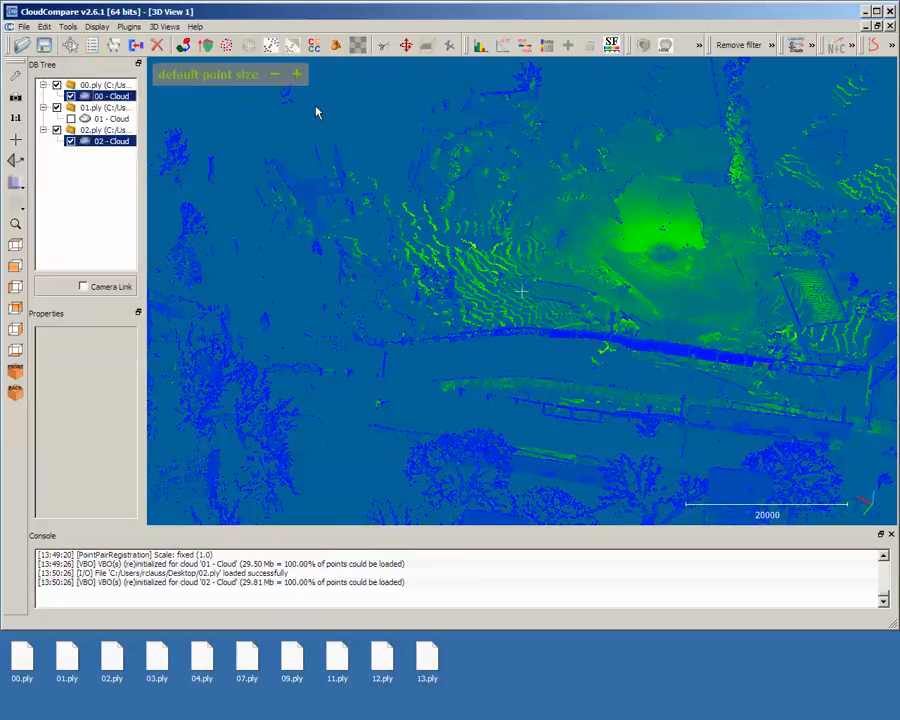
{"action": "left_click", "coordinate": [182, 45]}
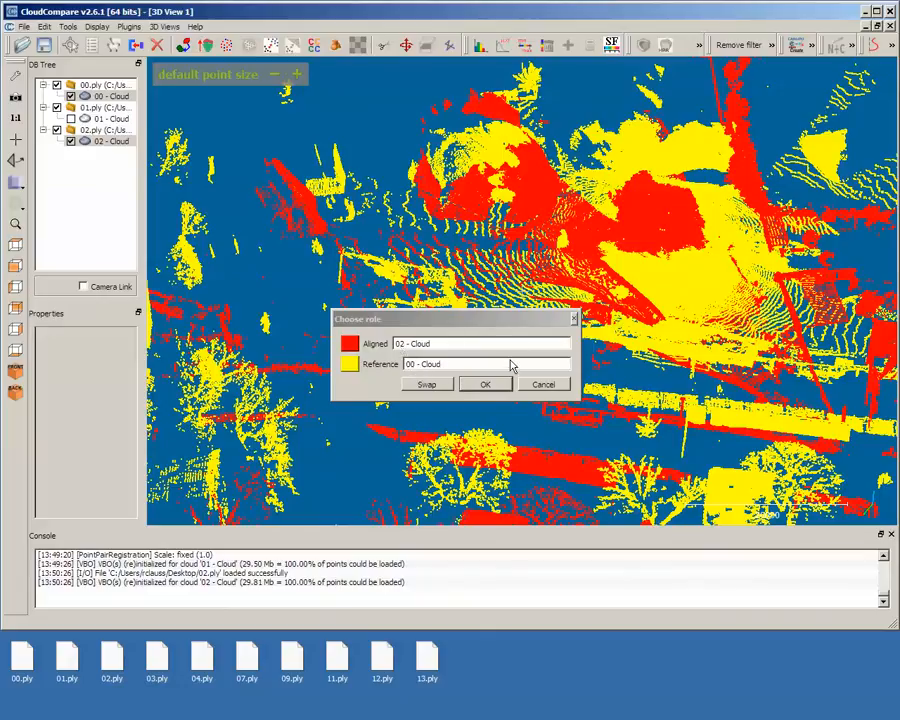
{"action": "left_click", "coordinate": [499, 387]}
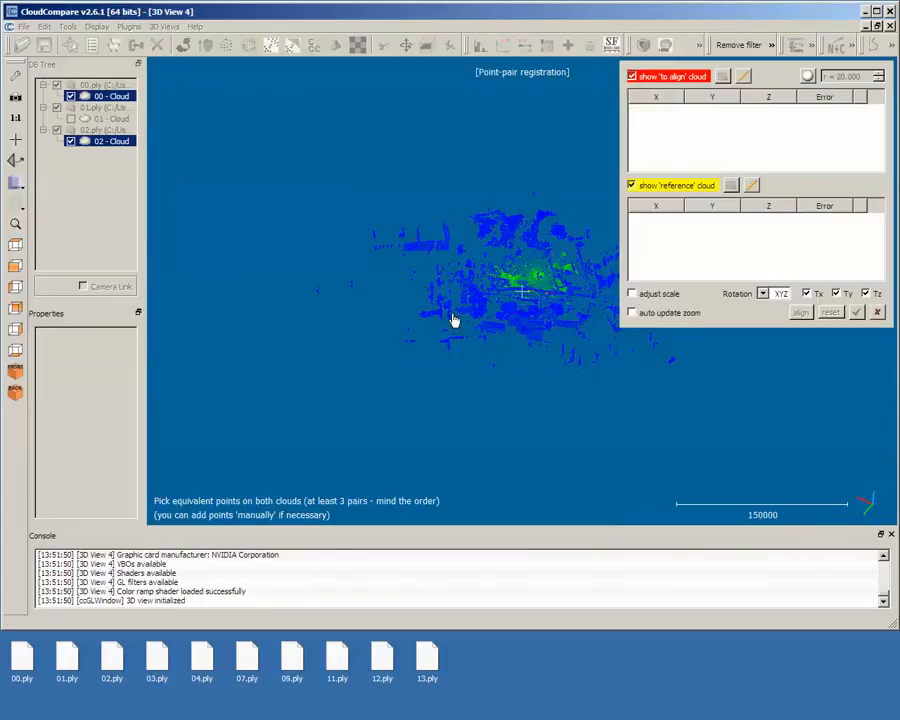
Hide the to-align cloud, leaving only the reference cloud displayed for point picking.
{"action": "left_click_drag", "start_coordinate": [400, 287], "coordinate": [593, 273]}
{"action": "left_click_drag", "start_coordinate": [435, 318], "coordinate": [670, 43]}
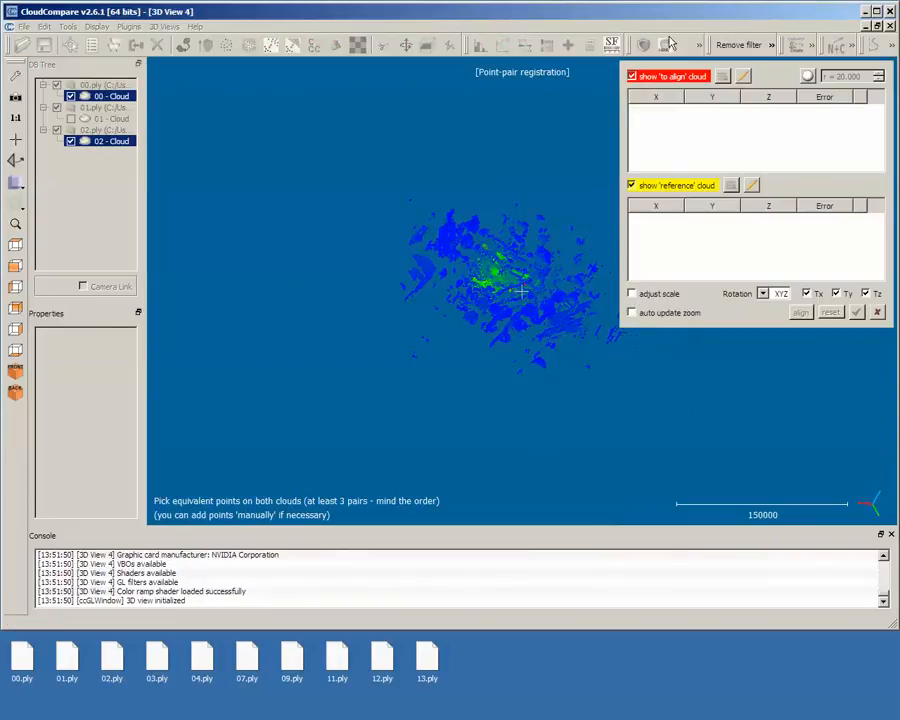
{"action": "left_click", "coordinate": [633, 76]}
Pick the first reference point on the 00 cloud at the eave corner of the gabled house beyond the fence.
{"action": "scroll", "coordinate": [333, 318], "scroll_direction": "up", "scroll_amount": 5}
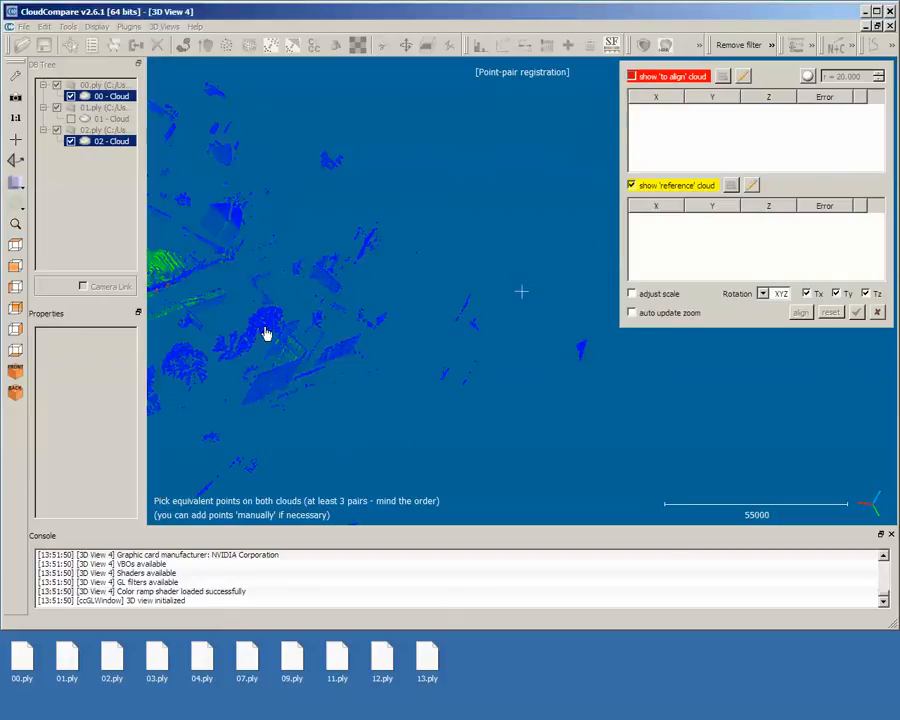
{"action": "right_click_drag", "start_coordinate": [266, 333], "coordinate": [589, 363]}
{"action": "left_click_drag", "start_coordinate": [304, 292], "coordinate": [384, 264]}
{"action": "left_click_drag", "start_coordinate": [319, 252], "coordinate": [278, 334]}
{"action": "scroll", "coordinate": [364, 156], "scroll_direction": "up", "scroll_amount": 10}
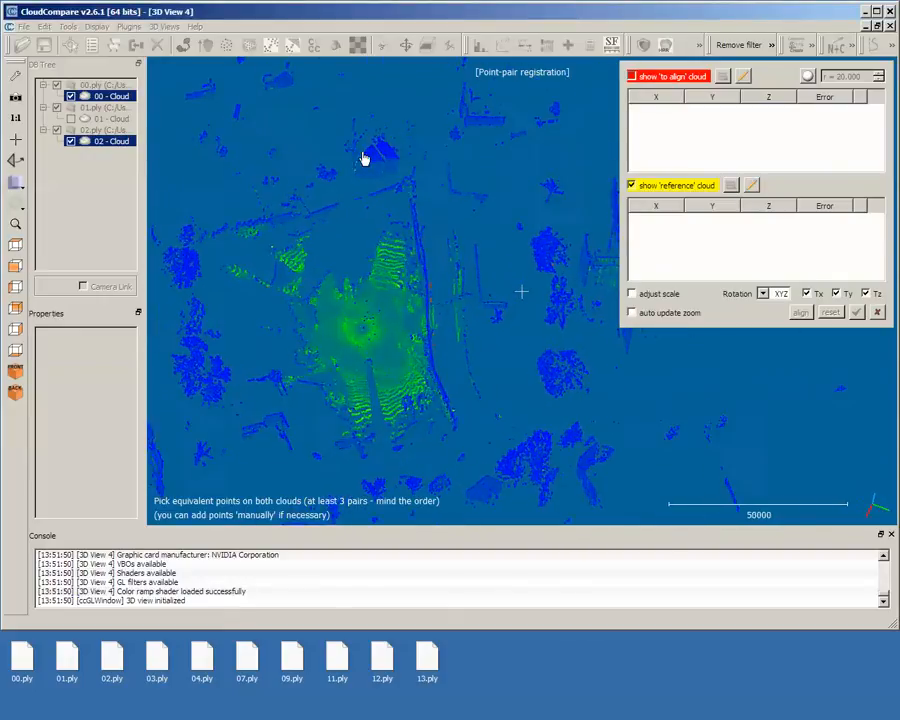
{"action": "right_click_drag", "start_coordinate": [335, 172], "coordinate": [567, 527]}
{"action": "left_click_drag", "start_coordinate": [492, 446], "coordinate": [537, 438]}
{"action": "scroll", "coordinate": [537, 438], "scroll_direction": "up", "scroll_amount": 7}
{"action": "right_click_drag", "start_coordinate": [625, 492], "coordinate": [575, 257]}
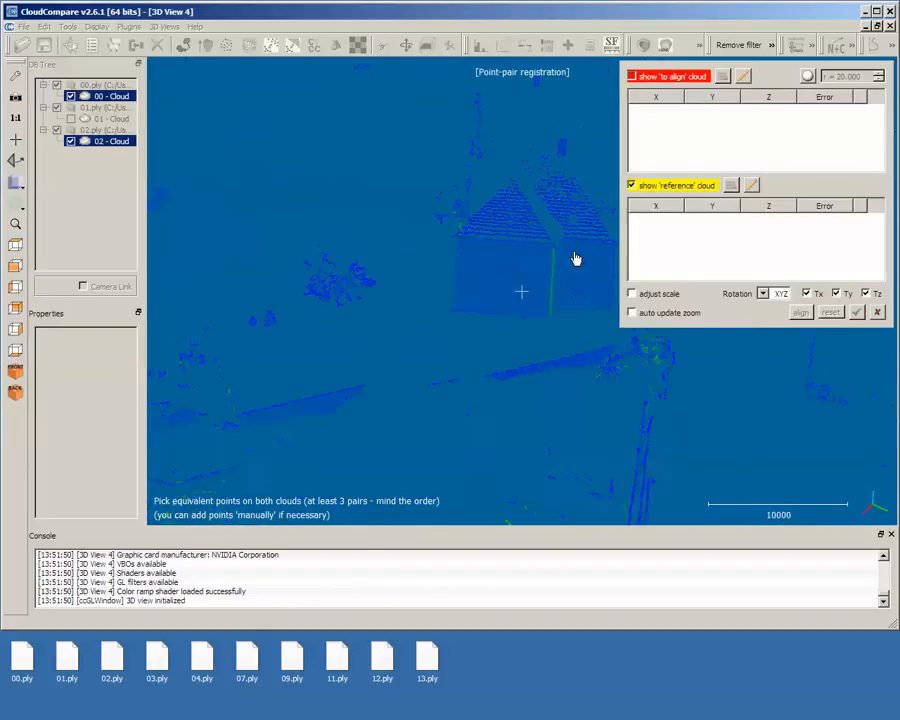
{"action": "scroll", "coordinate": [458, 285], "scroll_direction": "up", "scroll_amount": 12}
{"action": "left_click_drag", "start_coordinate": [395, 203], "coordinate": [422, 335]}
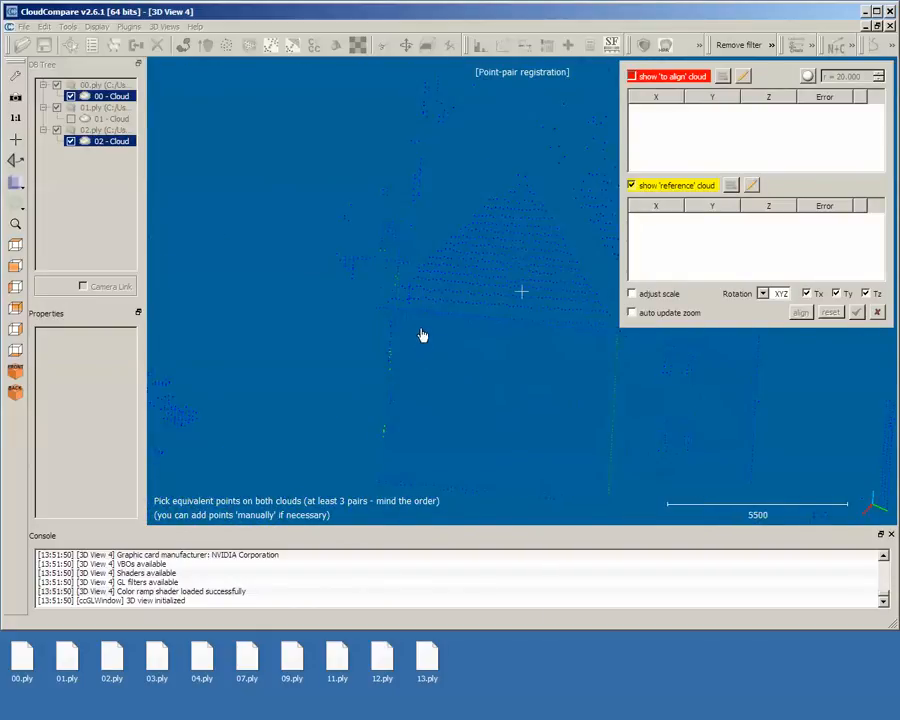
{"action": "scroll", "coordinate": [395, 320], "scroll_direction": "up", "scroll_amount": 6}
{"action": "right_click_drag", "start_coordinate": [398, 328], "coordinate": [506, 384]}
{"action": "left_click", "coordinate": [389, 366]}
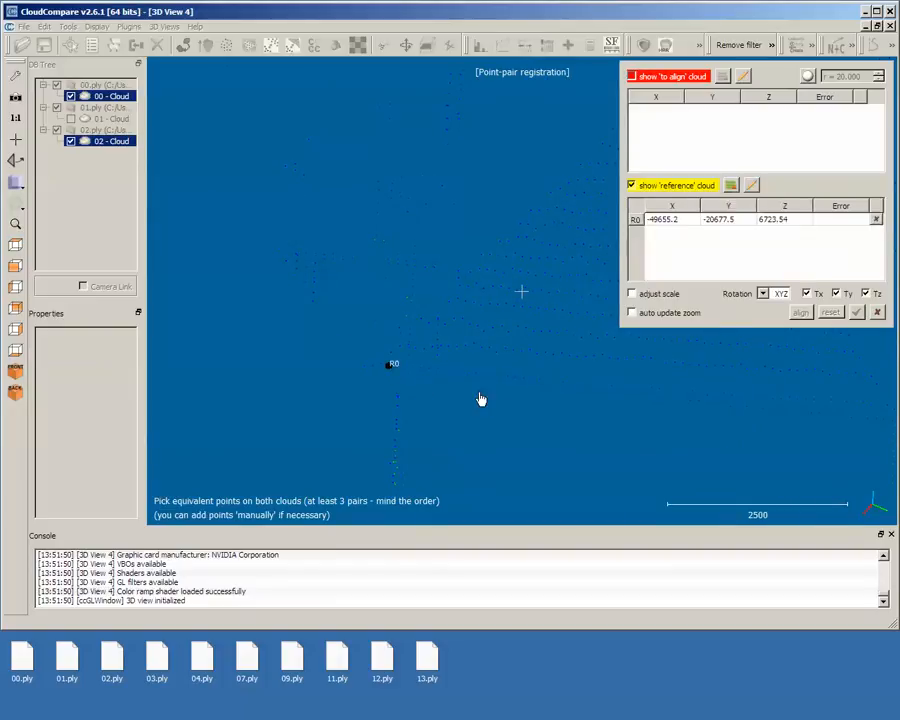
Isolate the to-align cloud and, with a larger point size, pick the same house's eave corner as its first point.
{"action": "left_click", "coordinate": [631, 76]}
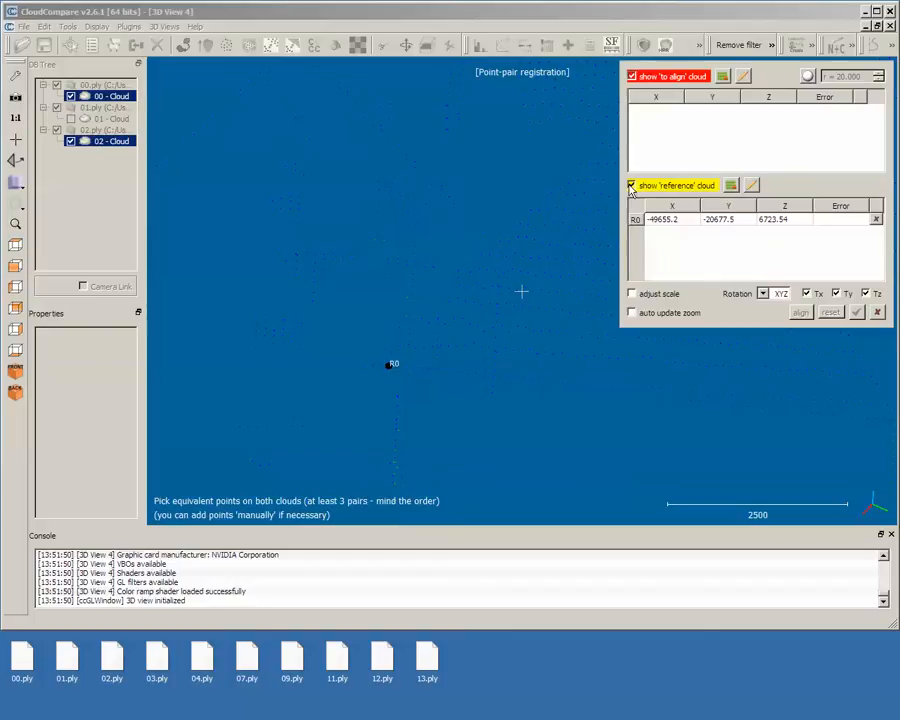
{"action": "left_click", "coordinate": [631, 185]}
{"action": "scroll", "coordinate": [554, 390], "scroll_direction": "down", "scroll_amount": 4}
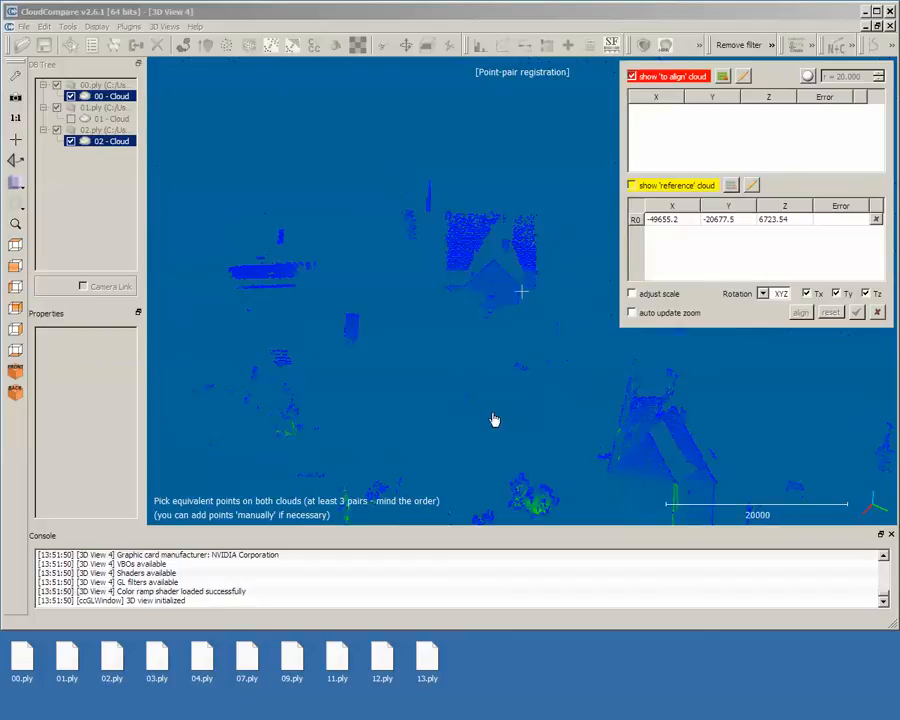
{"action": "scroll", "coordinate": [488, 418], "scroll_direction": "down", "scroll_amount": 5}
{"action": "left_click_drag", "start_coordinate": [422, 472], "coordinate": [530, 404]}
{"action": "scroll", "coordinate": [530, 404], "scroll_direction": "up", "scroll_amount": 5}
{"action": "right_click_drag", "start_coordinate": [520, 464], "coordinate": [524, 222]}
{"action": "scroll", "coordinate": [486, 305], "scroll_direction": "up", "scroll_amount": 10}
{"action": "right_click_drag", "start_coordinate": [420, 161], "coordinate": [380, 212]}
{"action": "scroll", "coordinate": [380, 231], "scroll_direction": "up", "scroll_amount": 5}
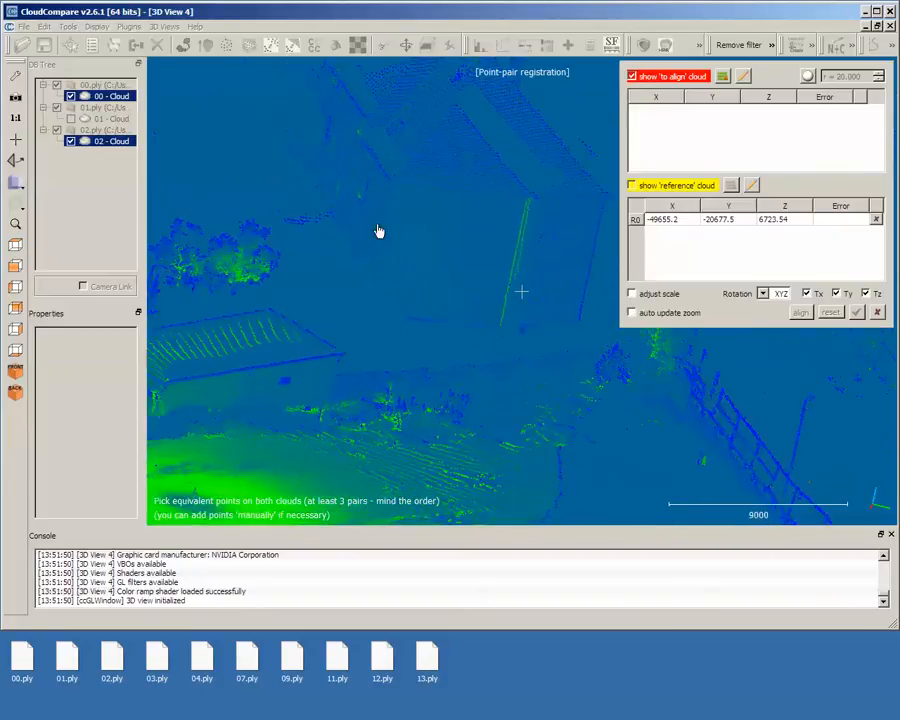
{"action": "left_click_drag", "start_coordinate": [215, 165], "coordinate": [217, 243]}
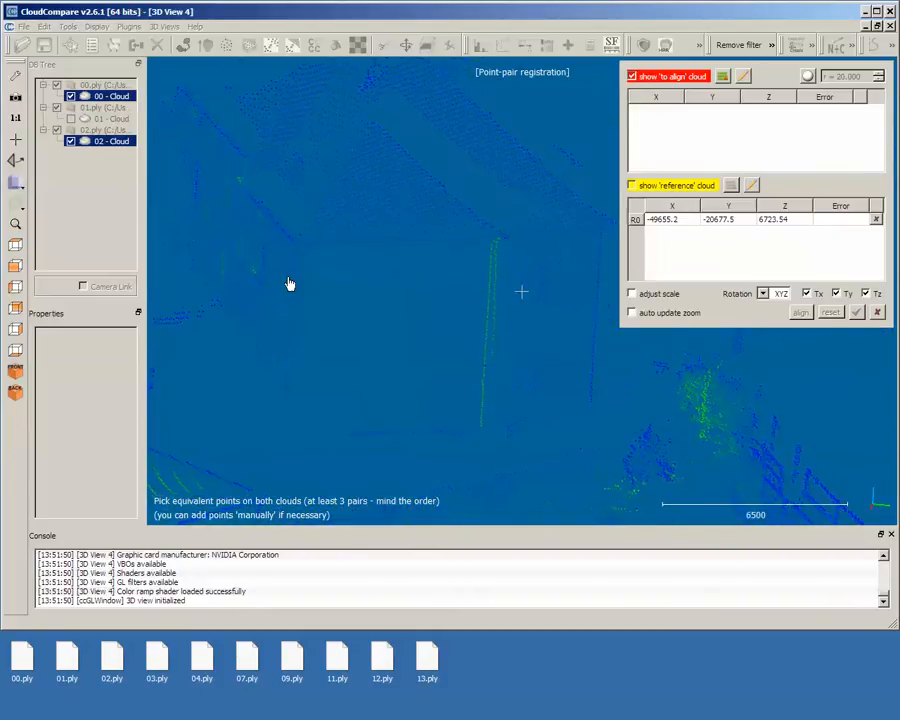
{"action": "scroll", "coordinate": [297, 277], "scroll_direction": "up", "scroll_amount": 8}
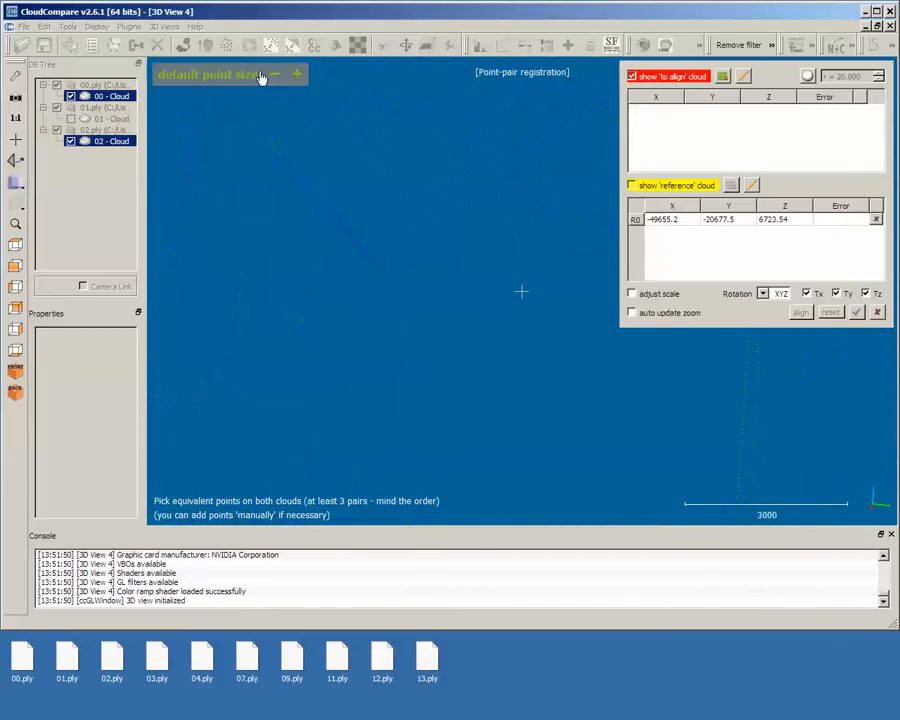
{"action": "left_click", "coordinate": [297, 76]}
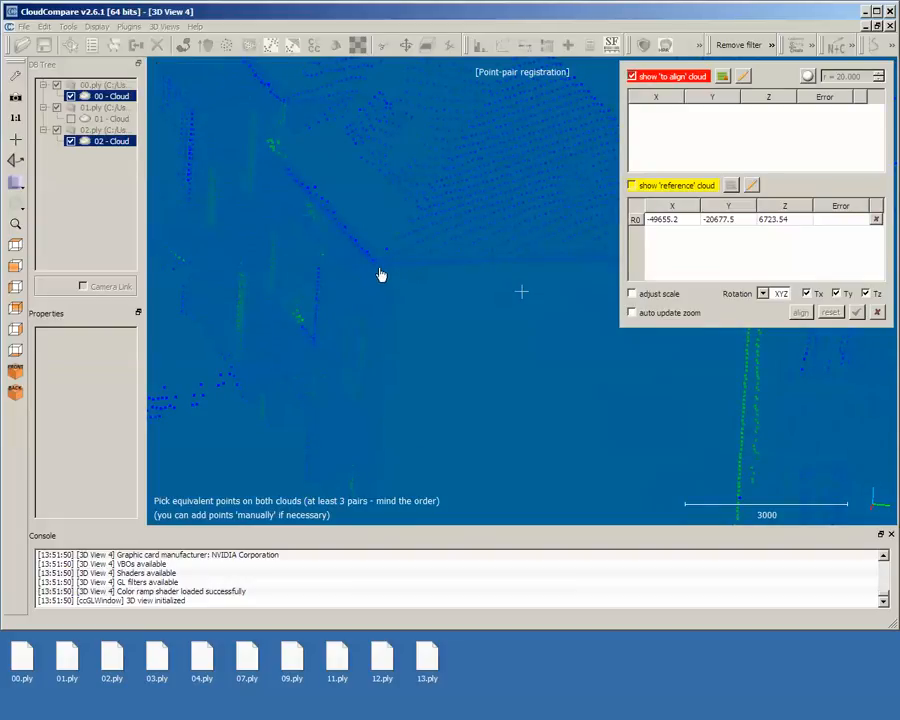
{"action": "scroll", "coordinate": [376, 288], "scroll_direction": "up", "scroll_amount": 6}
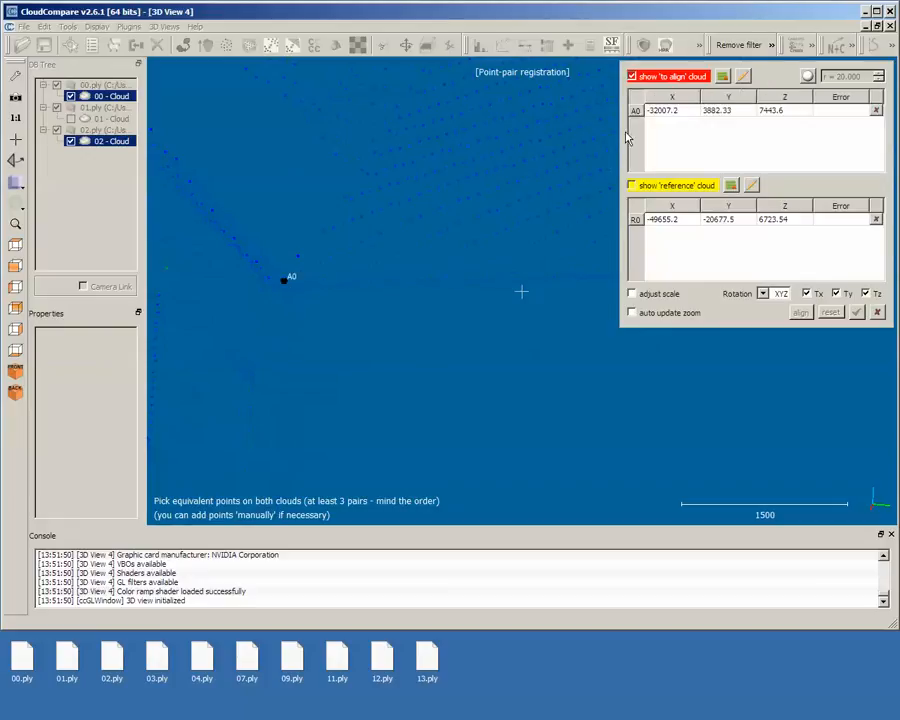
Compare both clouds around the first point pair by toggling the to-align cloud, looking for a second common building.
{"action": "scroll", "coordinate": [282, 331], "scroll_direction": "down", "scroll_amount": 5}
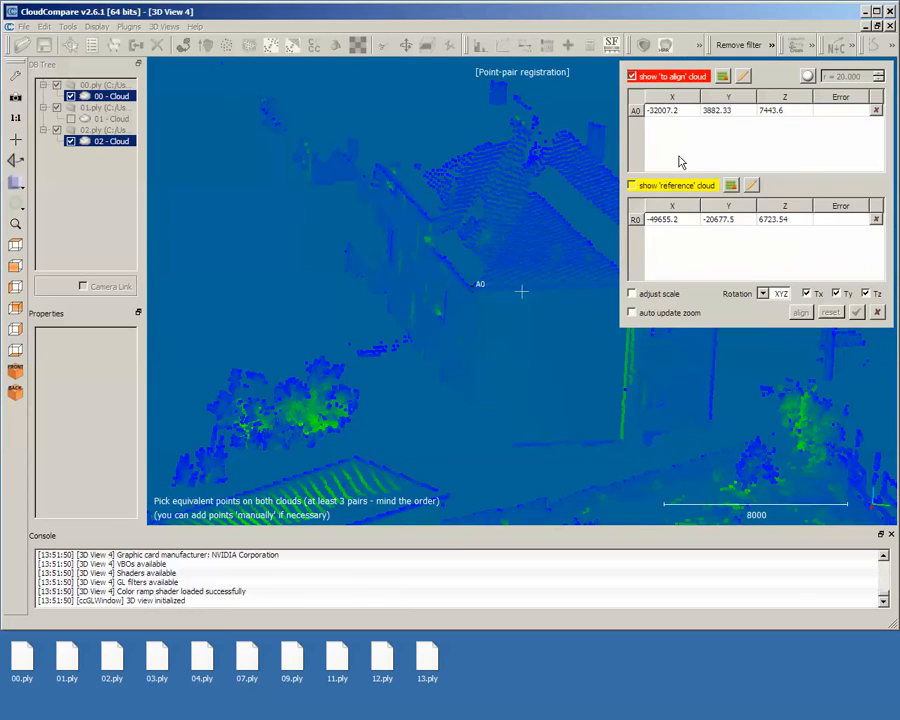
{"action": "left_click", "coordinate": [631, 185]}
{"action": "mouse_move", "coordinate": [506, 368]}
{"action": "left_mouse_down"}
{"action": "mouse_move", "coordinate": [514, 372]}
{"action": "mouse_move", "coordinate": [522, 328]}
{"action": "mouse_move", "coordinate": [273, 335]}
{"action": "mouse_move", "coordinate": [422, 370]}
{"action": "mouse_move", "coordinate": [516, 378]}
{"action": "left_mouse_up"}
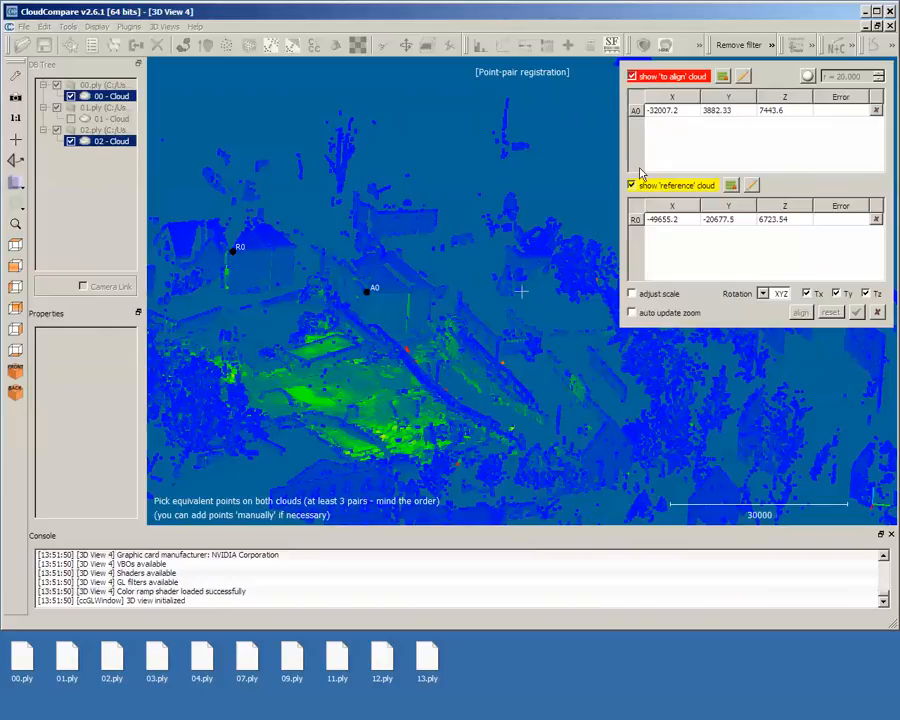
{"action": "left_click", "coordinate": [632, 77]}
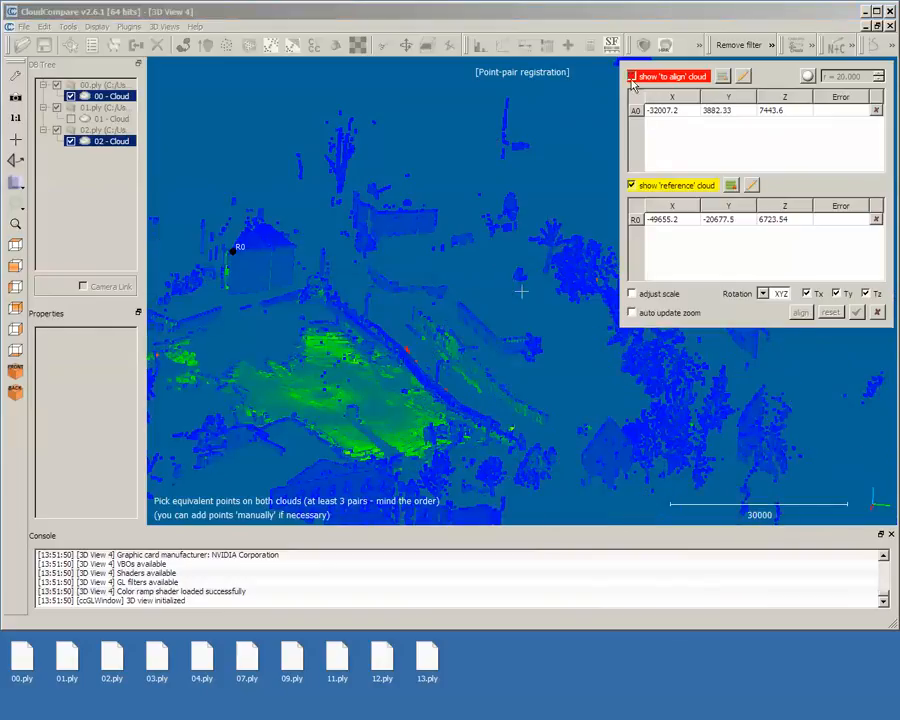
{"action": "left_click", "coordinate": [632, 77]}
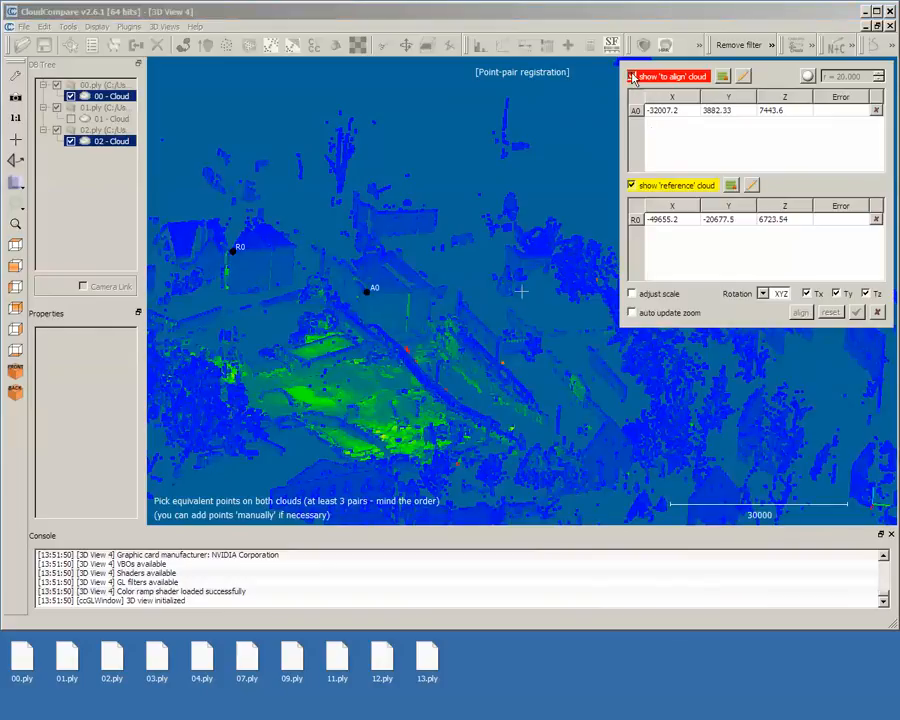
Hide the reference cloud and pick the second to-align point at the roof corner of the distant building behind the fence.
{"action": "left_click", "coordinate": [632, 185]}
{"action": "mouse_move", "coordinate": [458, 321]}
{"action": "left_mouse_down"}
{"action": "mouse_move", "coordinate": [345, 367]}
{"action": "mouse_move", "coordinate": [372, 468]}
{"action": "mouse_move", "coordinate": [428, 466]}
{"action": "mouse_move", "coordinate": [408, 384]}
{"action": "mouse_move", "coordinate": [465, 302]}
{"action": "left_mouse_up"}
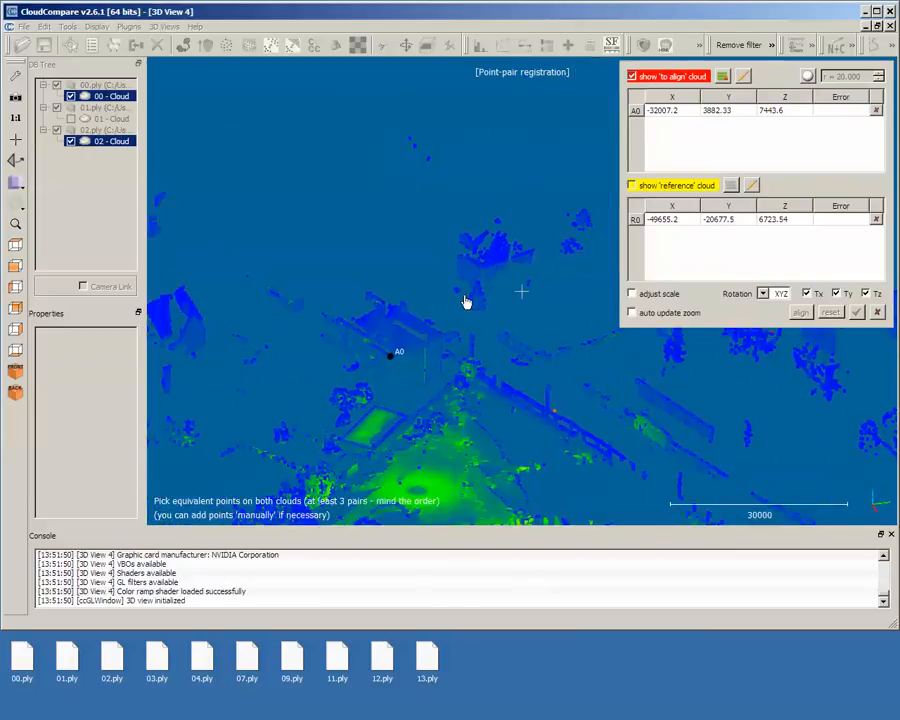
{"action": "scroll", "coordinate": [486, 295], "scroll_direction": "up", "scroll_amount": 6}
{"action": "right_click_drag", "start_coordinate": [486, 293], "coordinate": [387, 320]}
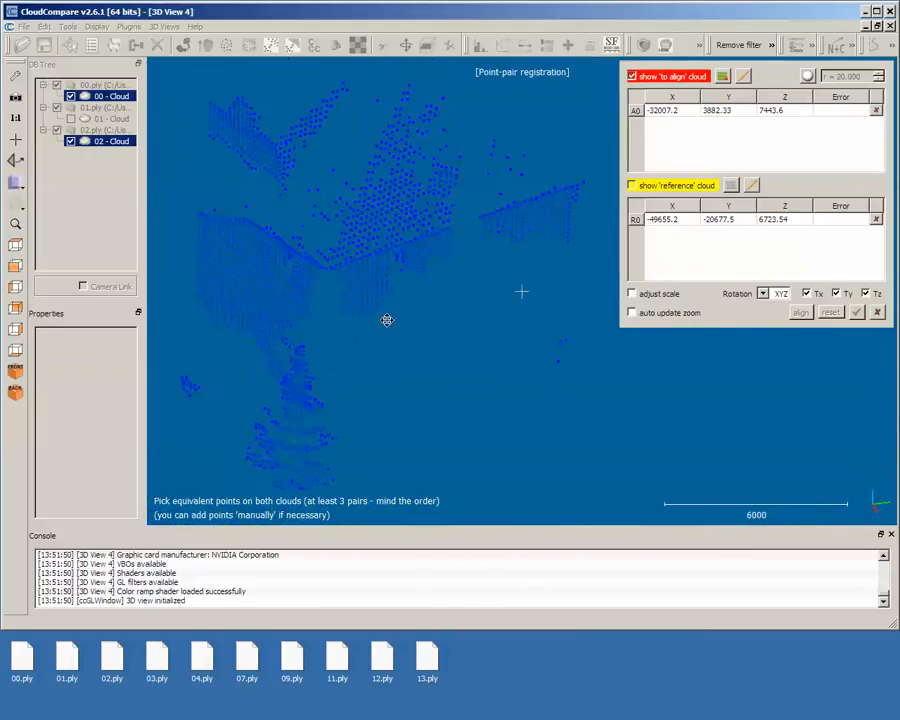
{"action": "scroll", "coordinate": [297, 317], "scroll_direction": "up", "scroll_amount": 4}
{"action": "left_click_drag", "start_coordinate": [460, 325], "coordinate": [460, 362]}
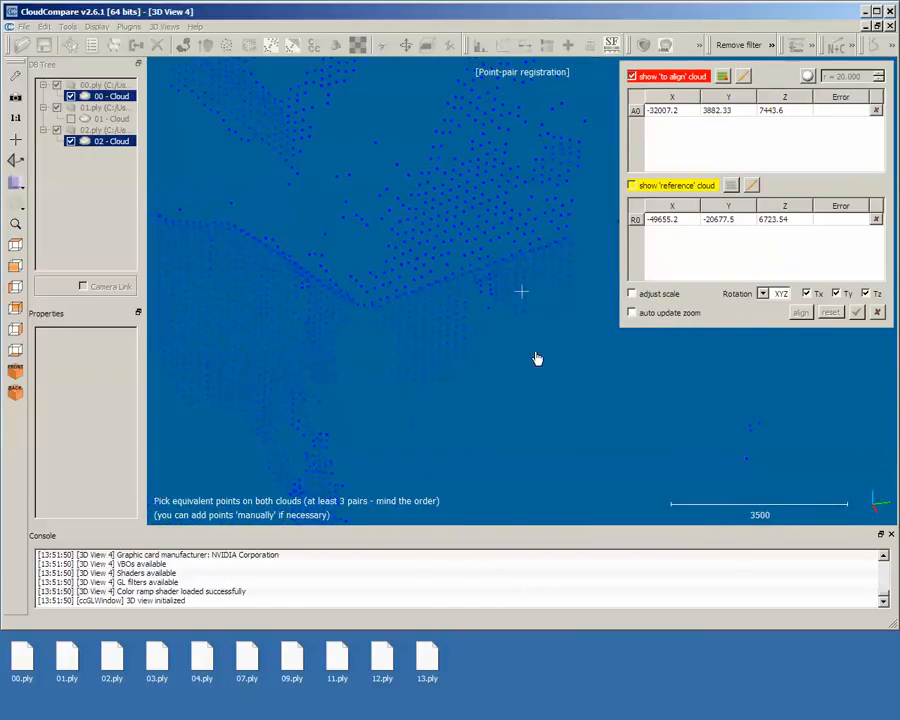
{"action": "left_click_drag", "start_coordinate": [548, 354], "coordinate": [424, 339]}
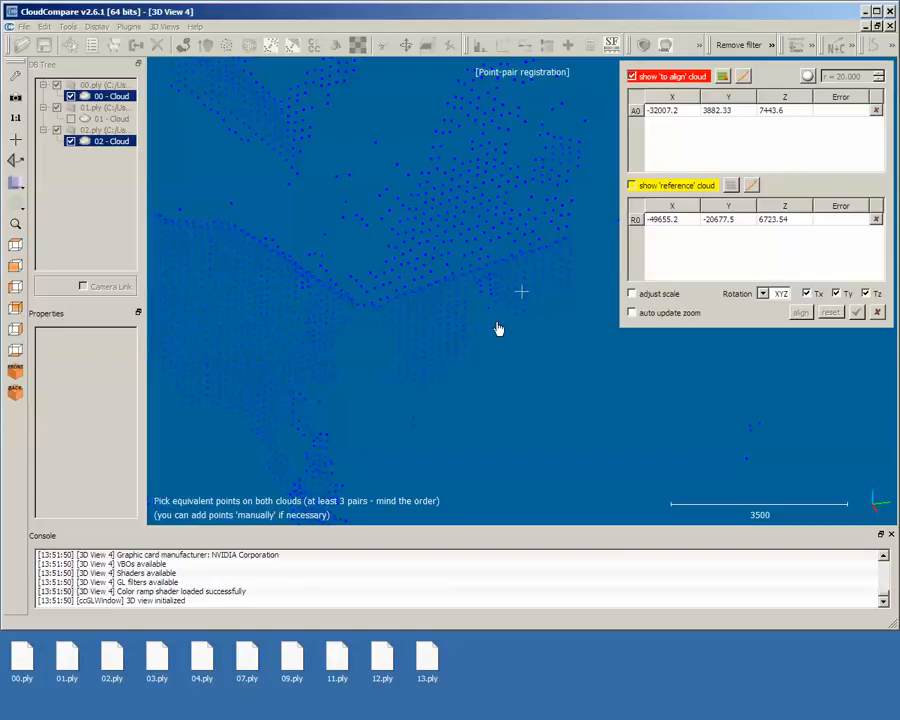
{"action": "left_click", "coordinate": [365, 308]}
Show the reference cloud again and compare building positions in both clouds to locate the match for the second to-align point.
{"action": "scroll", "coordinate": [490, 346], "scroll_direction": "down", "scroll_amount": 5}
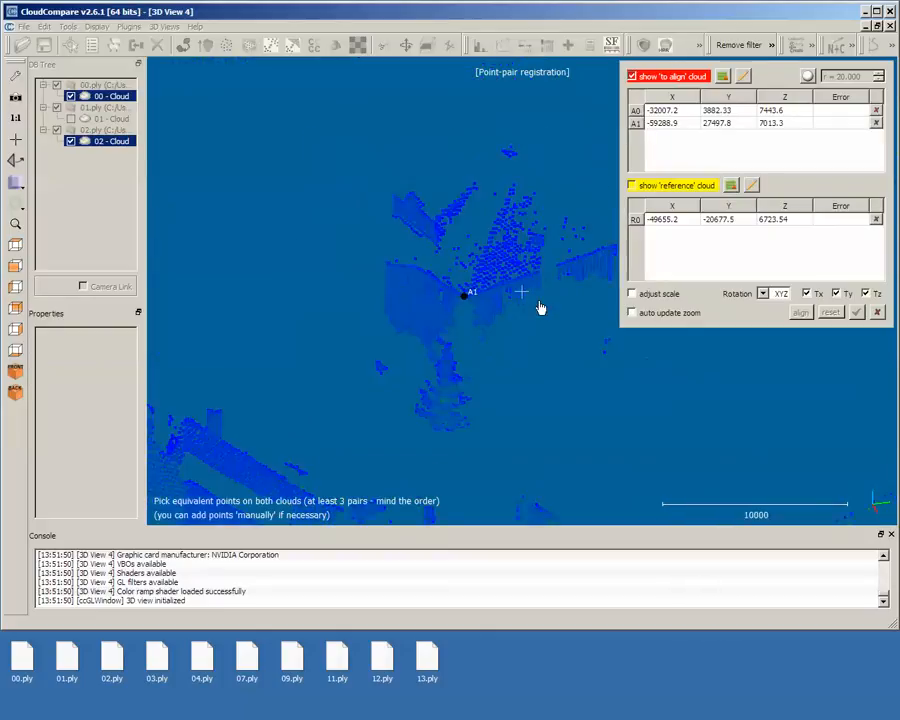
{"action": "left_click", "coordinate": [660, 187]}
{"action": "left_click_drag", "start_coordinate": [560, 396], "coordinate": [410, 386]}
{"action": "scroll", "coordinate": [470, 340], "scroll_direction": "down", "scroll_amount": 3}
{"action": "left_click_drag", "start_coordinate": [510, 398], "coordinate": [442, 402]}
{"action": "scroll", "coordinate": [337, 364], "scroll_direction": "down", "scroll_amount": 2}
{"action": "scroll", "coordinate": [337, 364], "scroll_direction": "up", "scroll_amount": 2}
{"action": "scroll", "coordinate": [474, 327], "scroll_direction": "down", "scroll_amount": 2}
{"action": "mouse_move", "coordinate": [474, 327]}
{"action": "left_mouse_down"}
{"action": "mouse_move", "coordinate": [474, 396]}
{"action": "mouse_move", "coordinate": [370, 368]}
{"action": "mouse_move", "coordinate": [534, 380]}
{"action": "mouse_move", "coordinate": [523, 393]}
{"action": "left_mouse_up"}
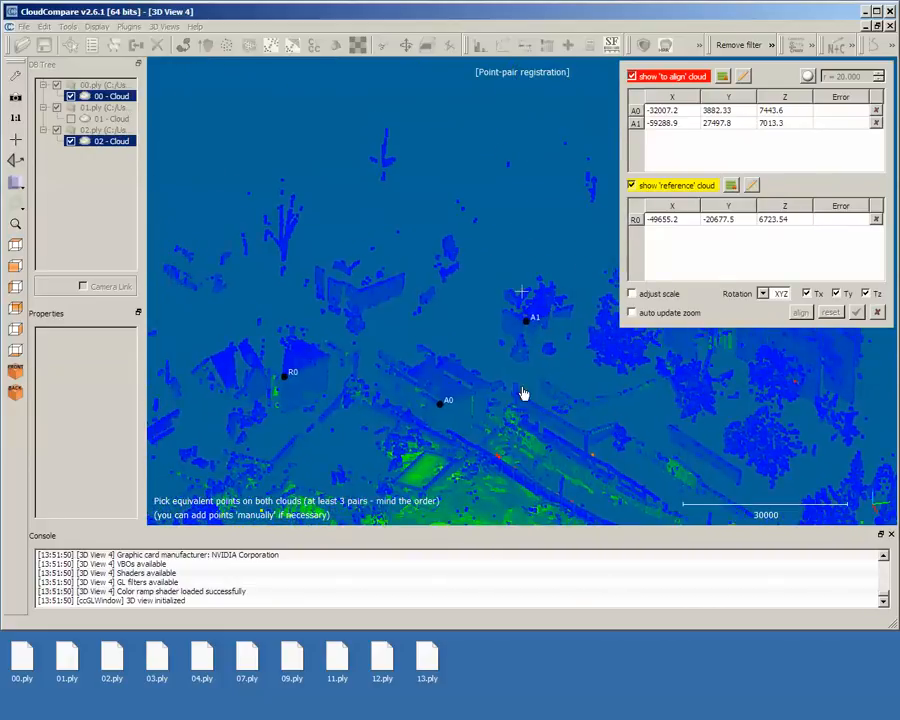
{"action": "scroll", "coordinate": [330, 300], "scroll_direction": "up", "scroll_amount": 3}
{"action": "left_click_drag", "start_coordinate": [333, 311], "coordinate": [428, 325]}
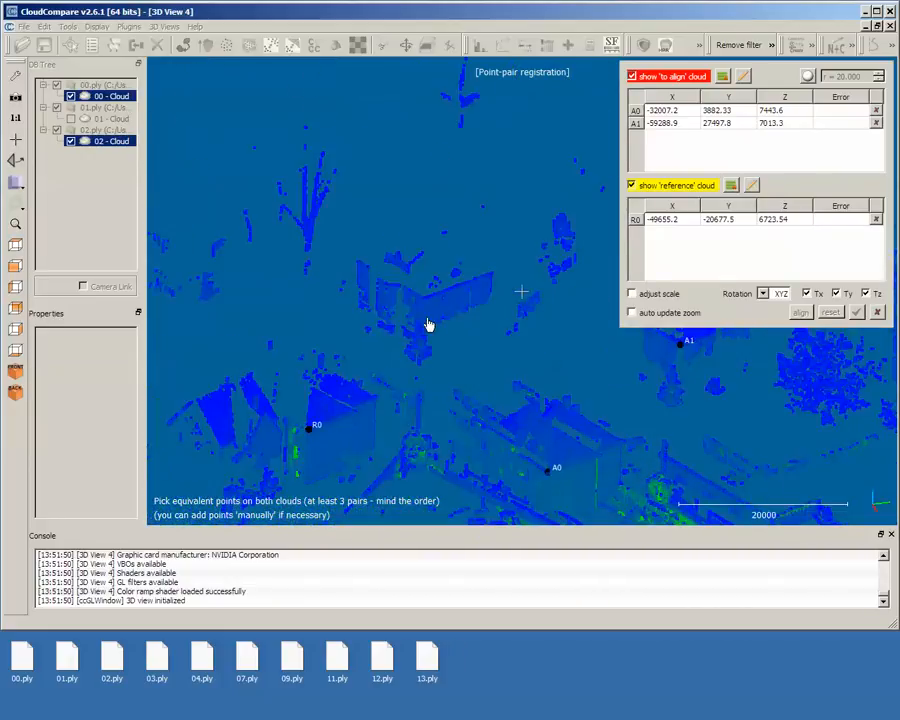
{"action": "left_click_drag", "start_coordinate": [487, 335], "coordinate": [404, 344]}
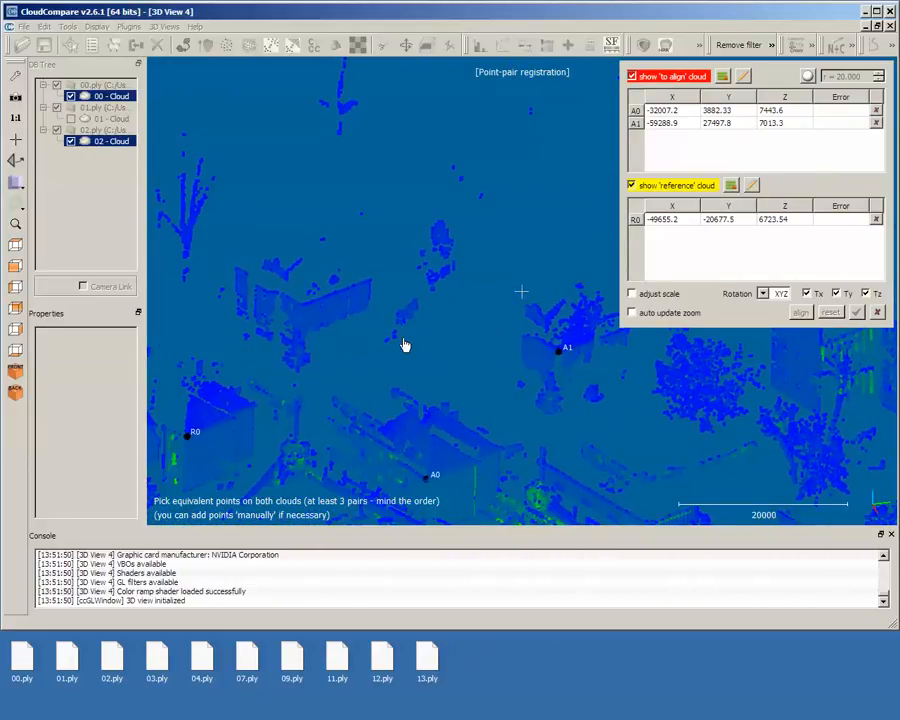
Hide the to-align cloud and pick the matching upper wall corner of the distant building as the second reference point.
{"action": "left_click", "coordinate": [631, 76]}
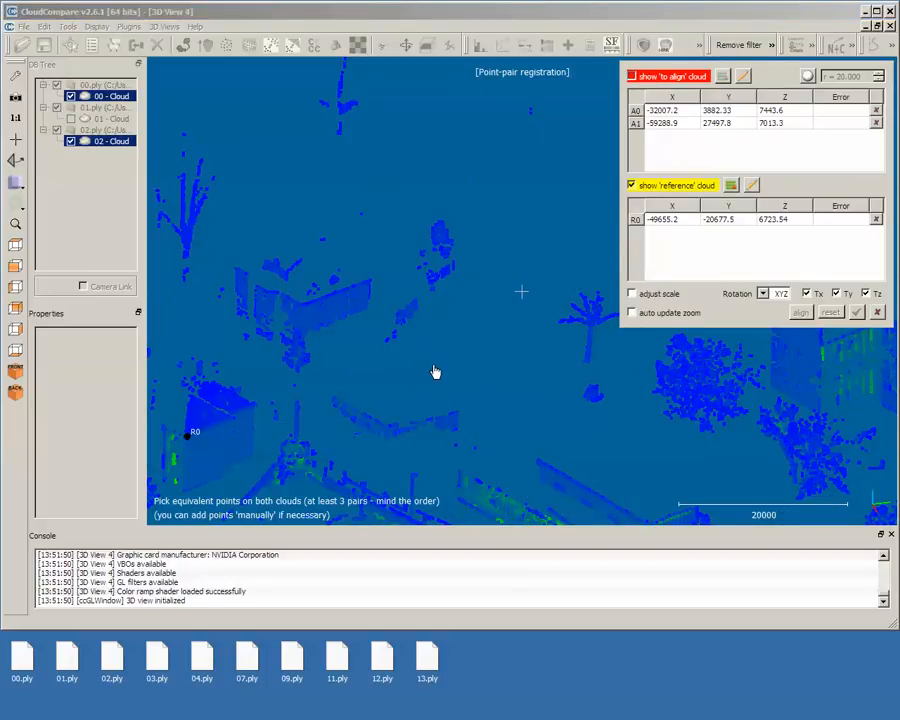
{"action": "scroll", "coordinate": [432, 370], "scroll_direction": "down", "scroll_amount": 4}
{"action": "scroll", "coordinate": [390, 366], "scroll_direction": "down", "scroll_amount": 3}
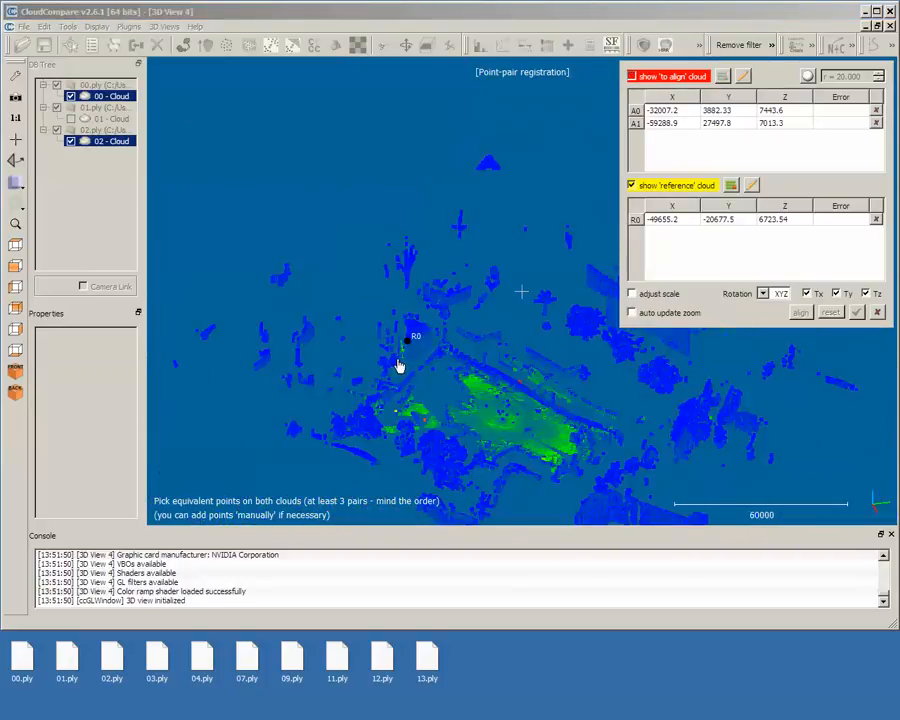
{"action": "scroll", "coordinate": [593, 420], "scroll_direction": "down", "scroll_amount": 3}
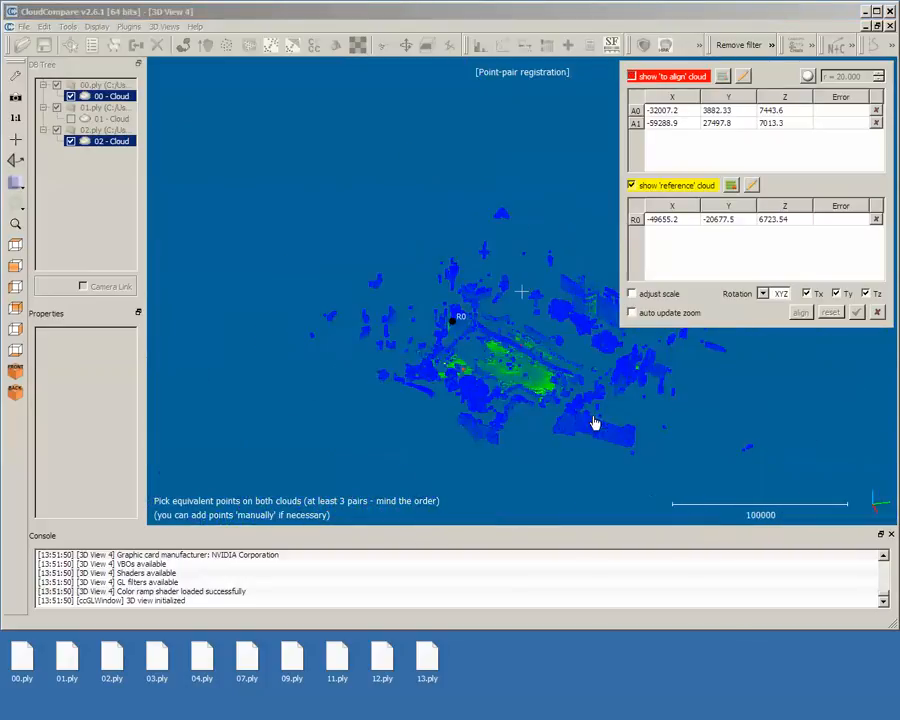
{"action": "scroll", "coordinate": [589, 422], "scroll_direction": "up", "scroll_amount": 5}
{"action": "scroll", "coordinate": [589, 421], "scroll_direction": "up", "scroll_amount": 10}
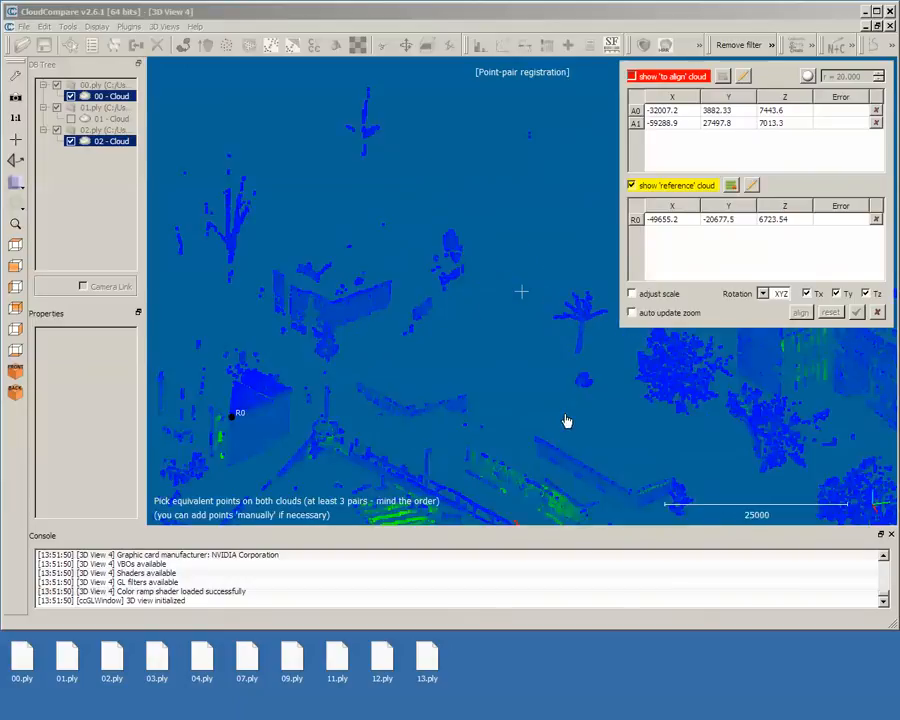
{"action": "scroll", "coordinate": [410, 357], "scroll_direction": "up", "scroll_amount": 3}
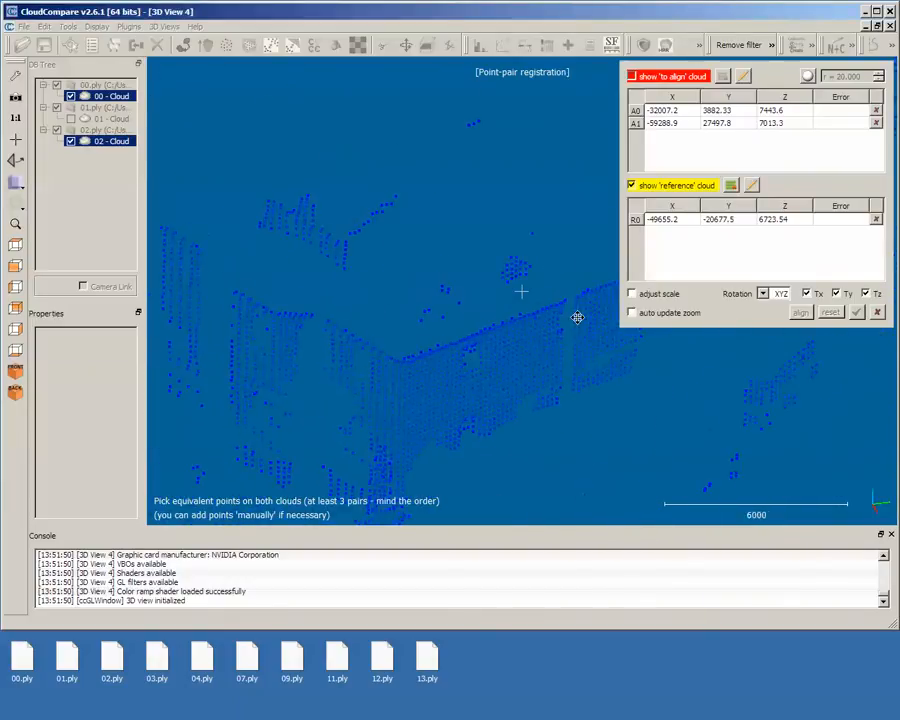
{"action": "left_click", "coordinate": [507, 247]}
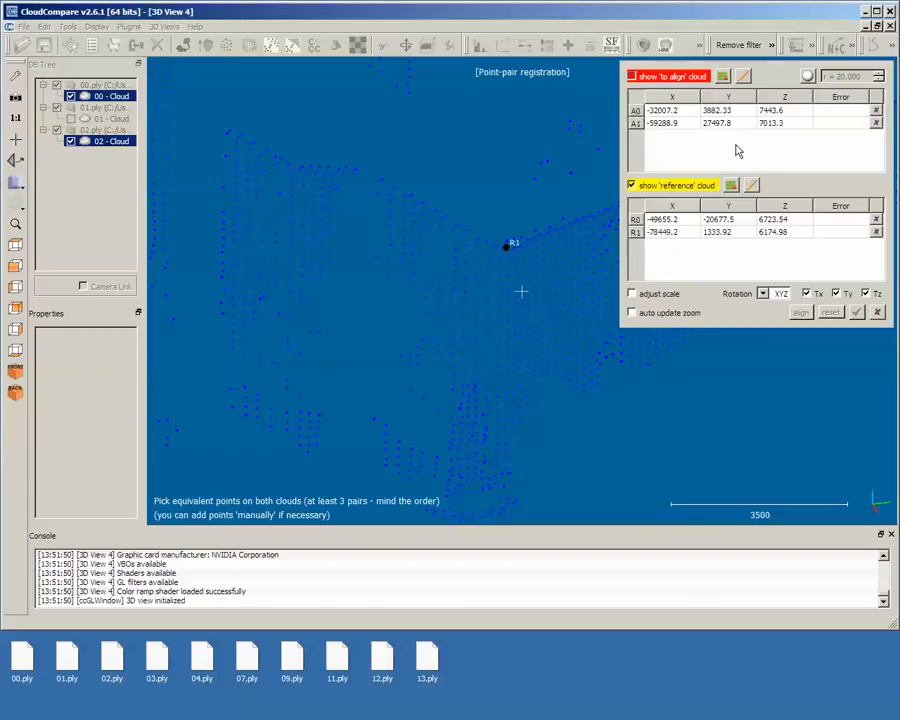
Locate the gabled house captured in both clouds, hide the to-align cloud and pick the gable peak as the third reference point.
{"action": "left_click", "coordinate": [645, 79]}
{"action": "scroll", "coordinate": [562, 345], "scroll_direction": "down", "scroll_amount": 5}
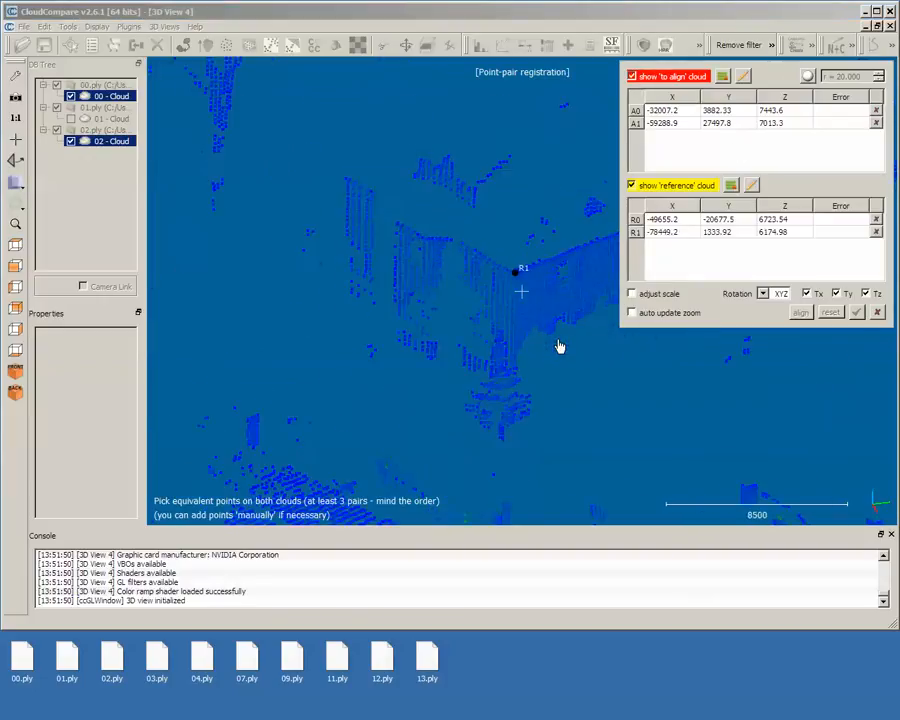
{"action": "scroll", "coordinate": [556, 345], "scroll_direction": "down", "scroll_amount": 6}
{"action": "right_click_drag", "start_coordinate": [625, 387], "coordinate": [456, 381]}
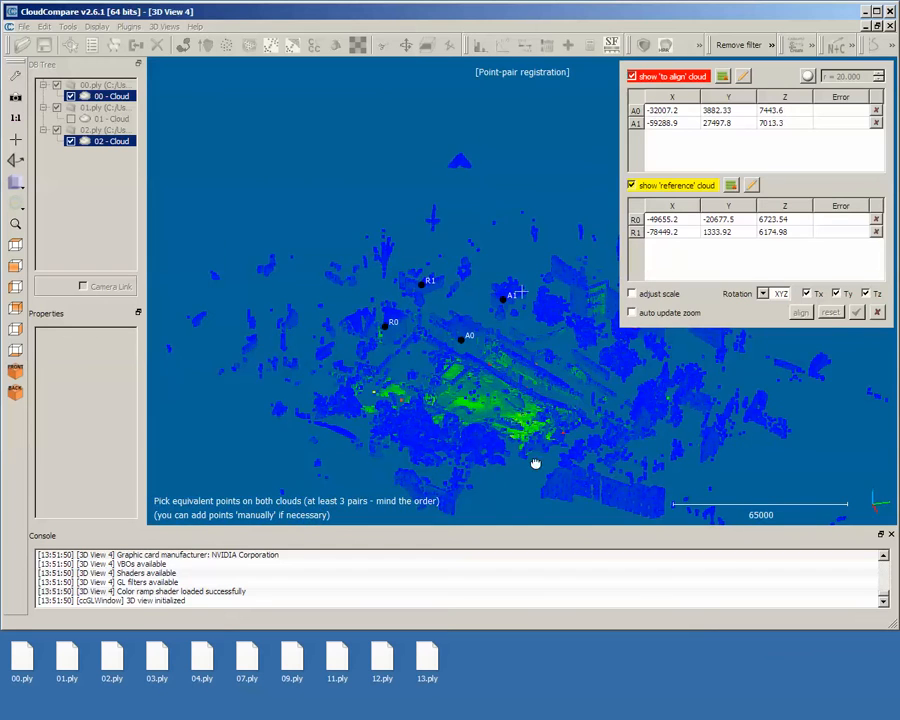
{"action": "left_click_drag", "start_coordinate": [535, 463], "coordinate": [591, 393]}
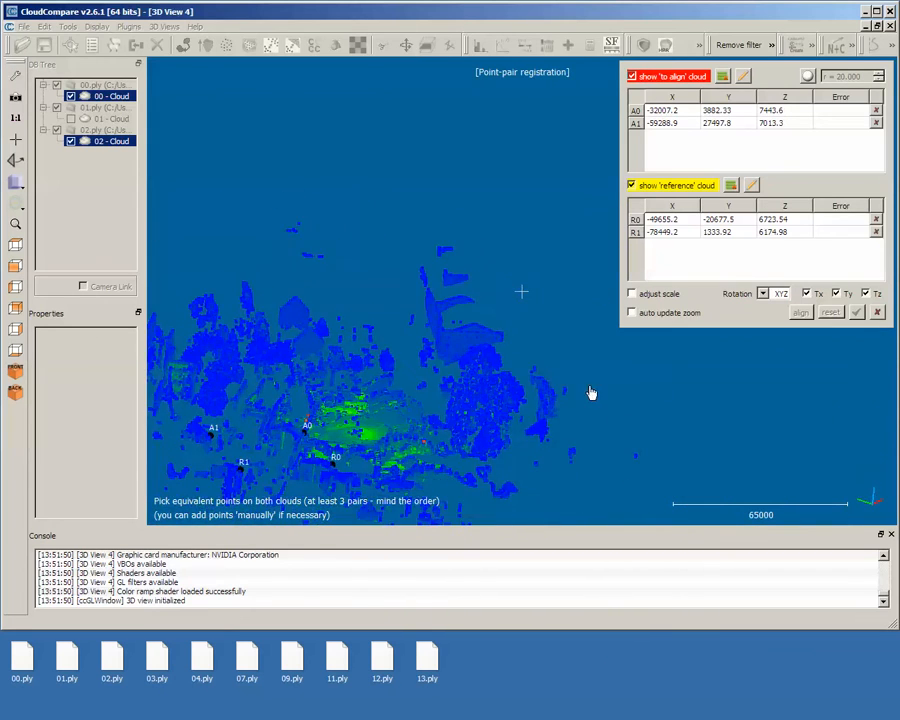
{"action": "left_click_drag", "start_coordinate": [327, 390], "coordinate": [590, 415]}
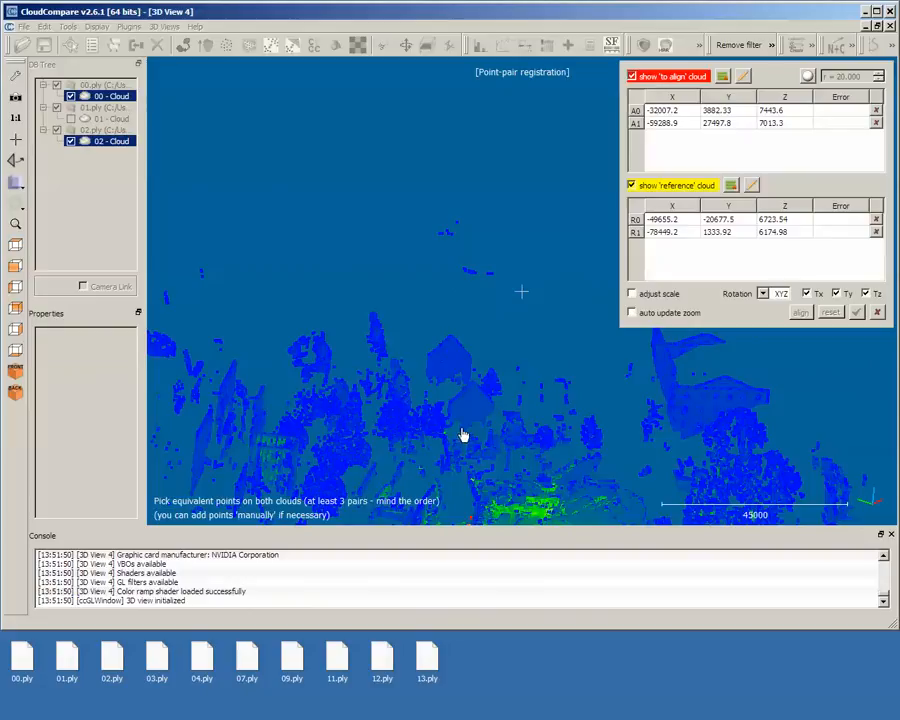
{"action": "left_click_drag", "start_coordinate": [463, 435], "coordinate": [547, 358]}
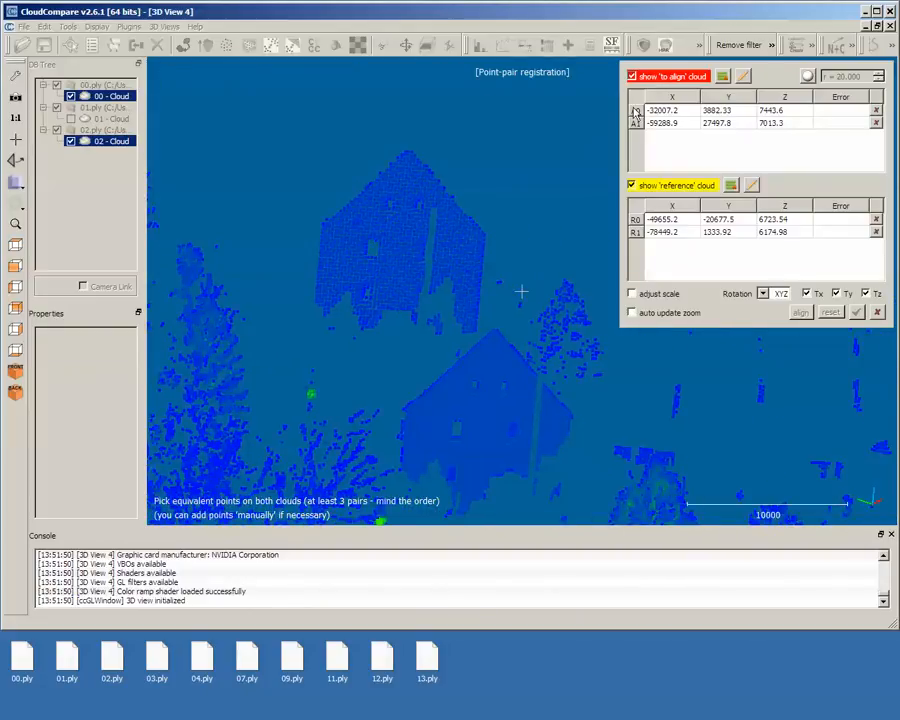
{"action": "left_click", "coordinate": [632, 76]}
{"action": "scroll", "coordinate": [474, 410], "scroll_direction": "up", "scroll_amount": 5}
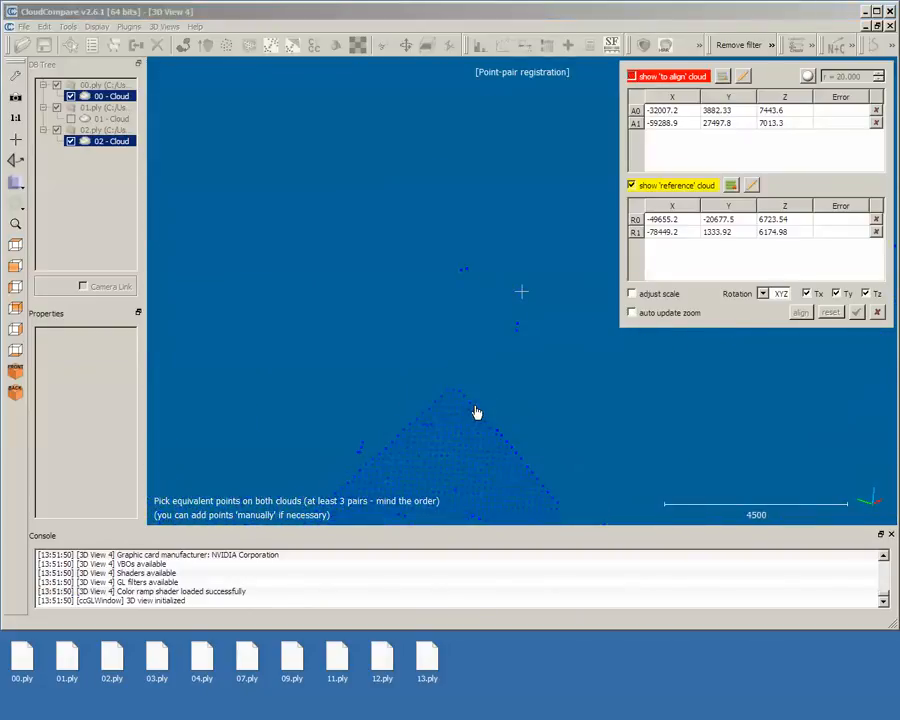
{"action": "left_click", "coordinate": [469, 336]}
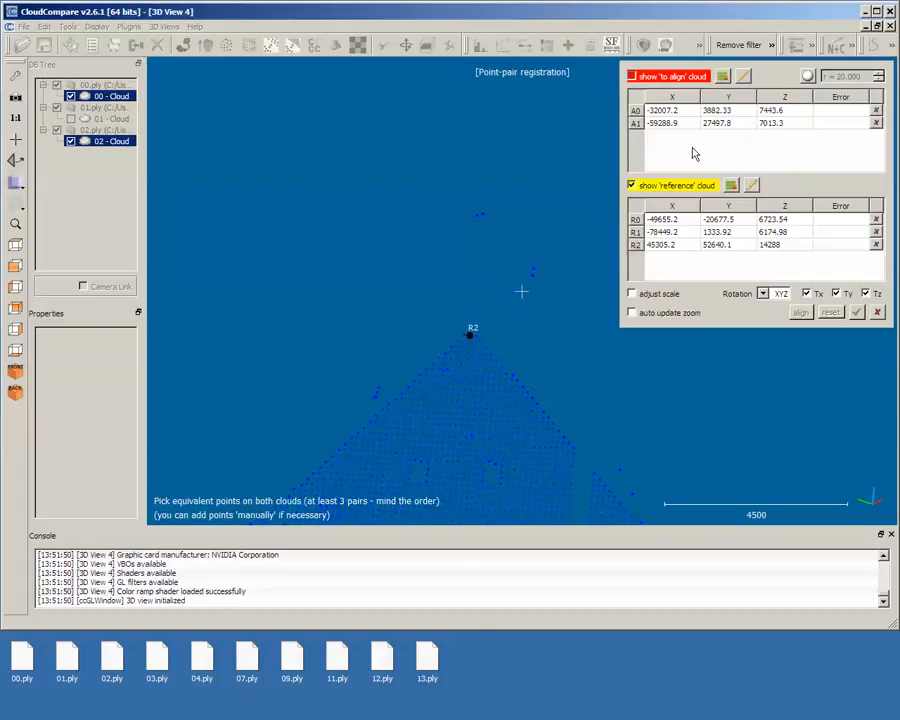
Pick the same gable peak on the to-align cloud alone, show the reference cloud again and align the two clouds.
{"action": "left_click", "coordinate": [631, 186]}
{"action": "left_click", "coordinate": [391, 193]}
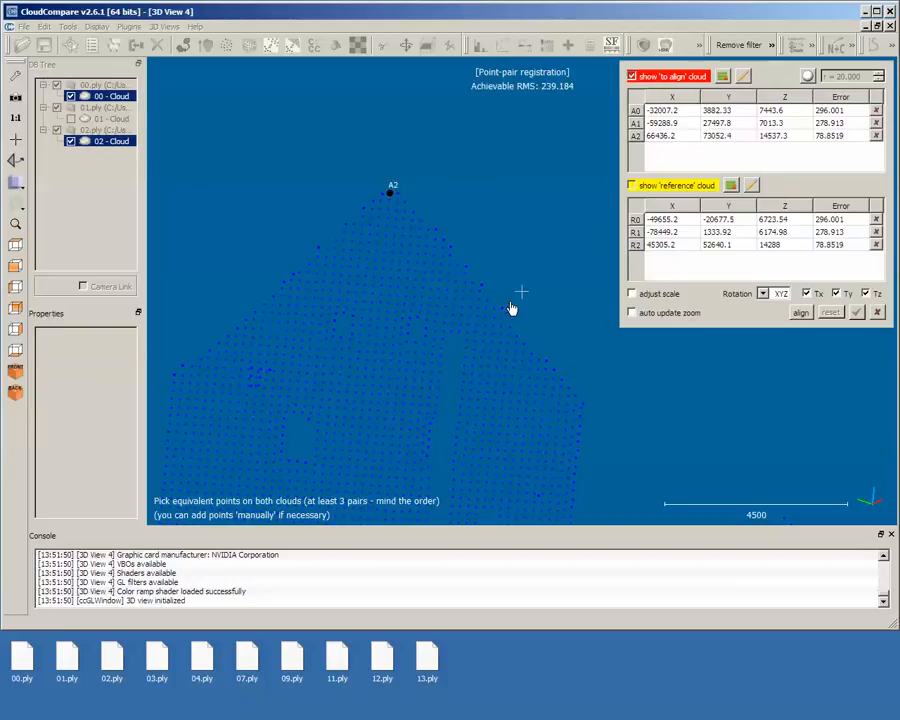
{"action": "scroll", "coordinate": [510, 308], "scroll_direction": "down", "scroll_amount": 6}
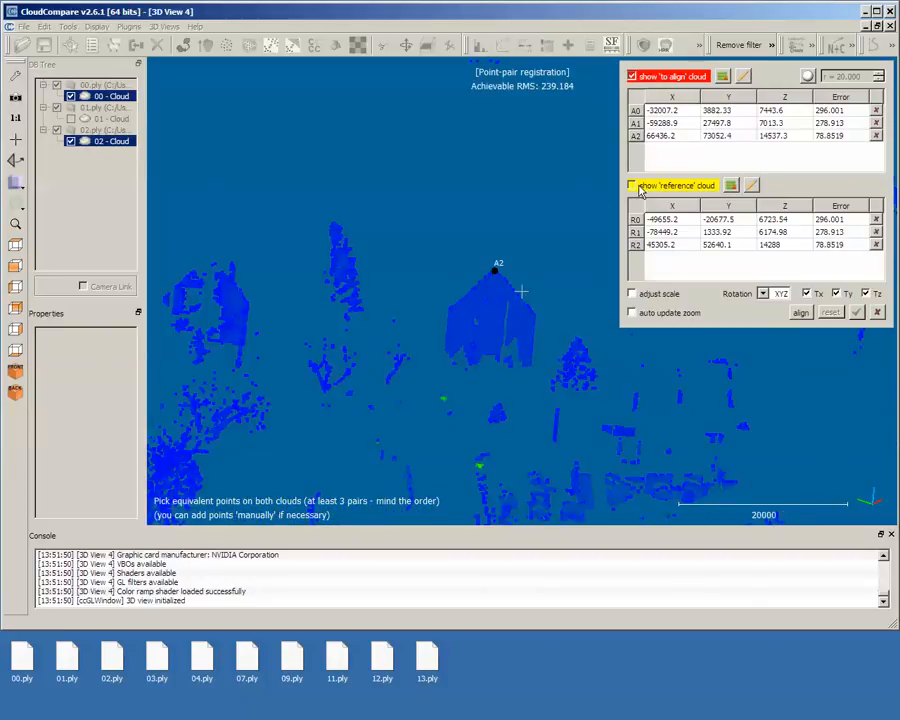
{"action": "left_click", "coordinate": [640, 189]}
{"action": "left_click", "coordinate": [800, 313]}
Examine the roughly aligned clouds from several viewpoints for another building suitable for a fourth point pair.
{"action": "scroll", "coordinate": [643, 440], "scroll_direction": "down", "scroll_amount": 10}
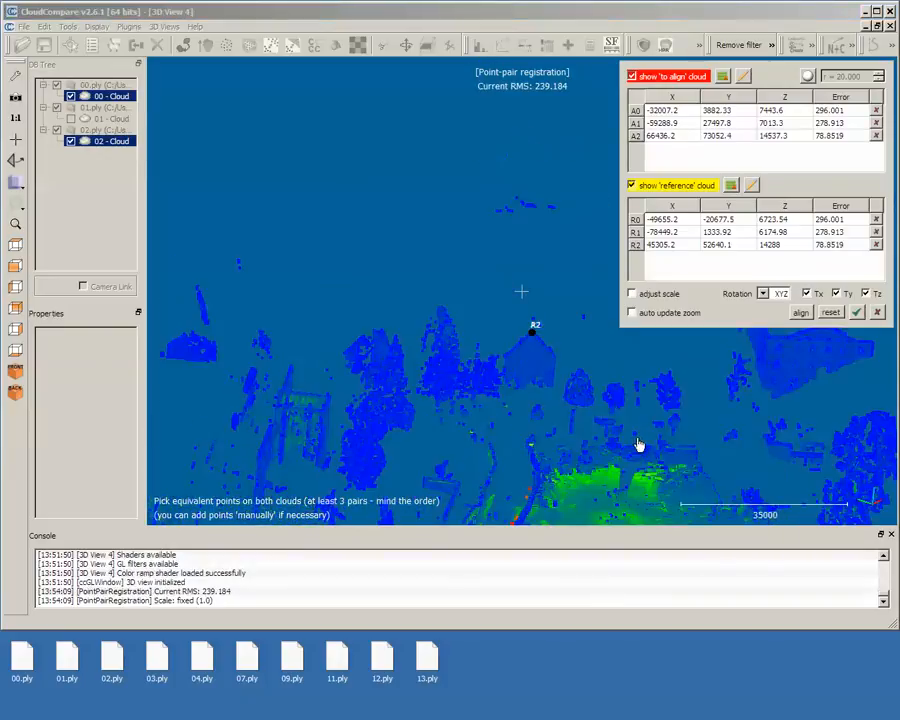
{"action": "left_click_drag", "start_coordinate": [543, 375], "coordinate": [541, 510]}
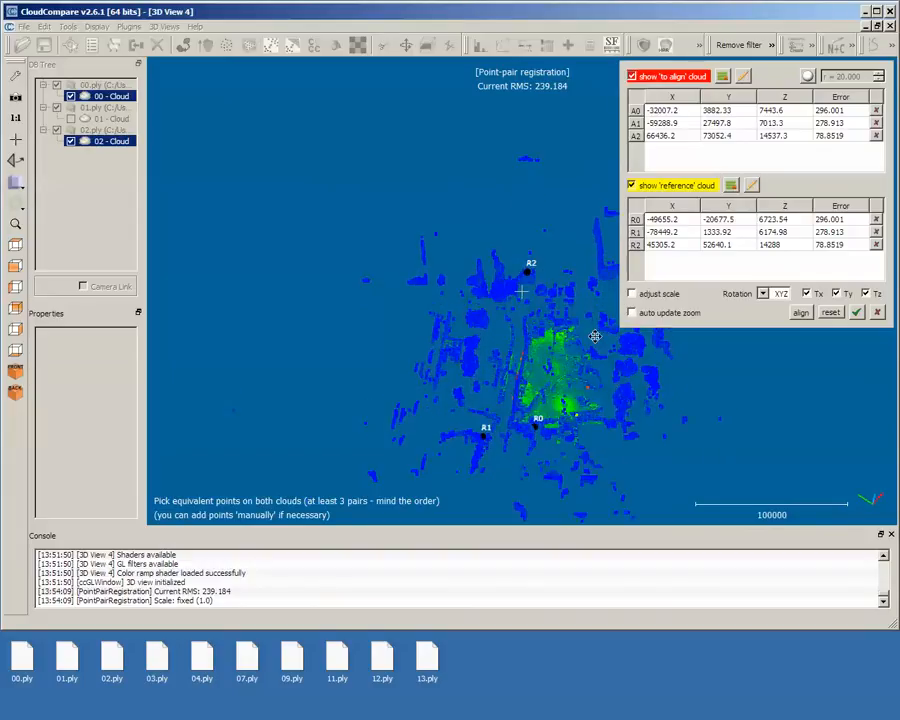
{"action": "right_click_drag", "start_coordinate": [595, 335], "coordinate": [432, 336]}
{"action": "scroll", "coordinate": [418, 386], "scroll_direction": "up", "scroll_amount": 10}
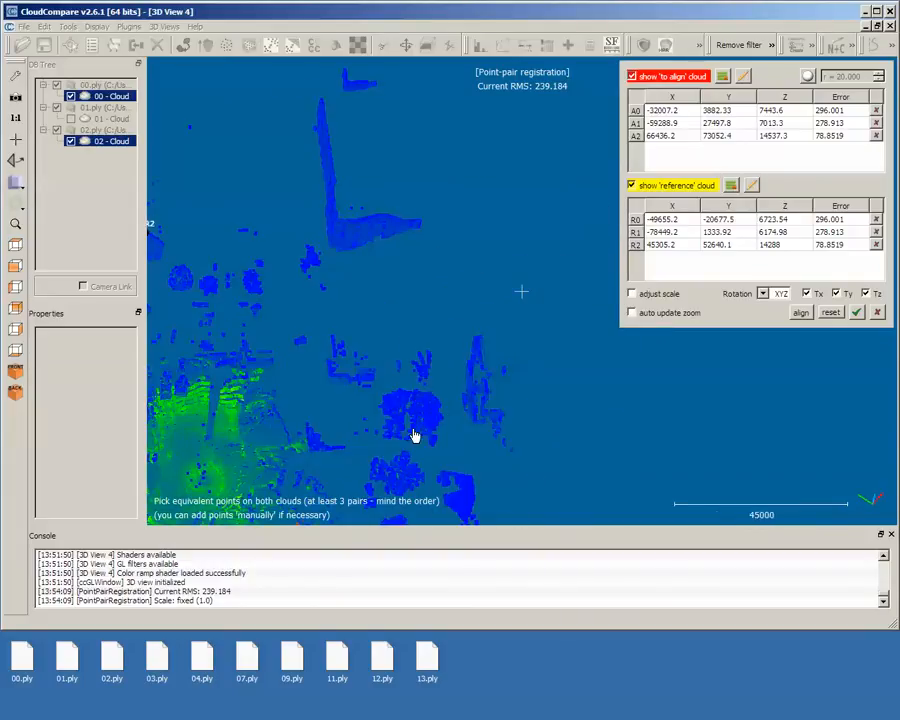
{"action": "left_click_drag", "start_coordinate": [415, 436], "coordinate": [550, 348]}
{"action": "scroll", "coordinate": [293, 418], "scroll_direction": "up", "scroll_amount": 10}
{"action": "right_click_drag", "start_coordinate": [307, 416], "coordinate": [599, 333]}
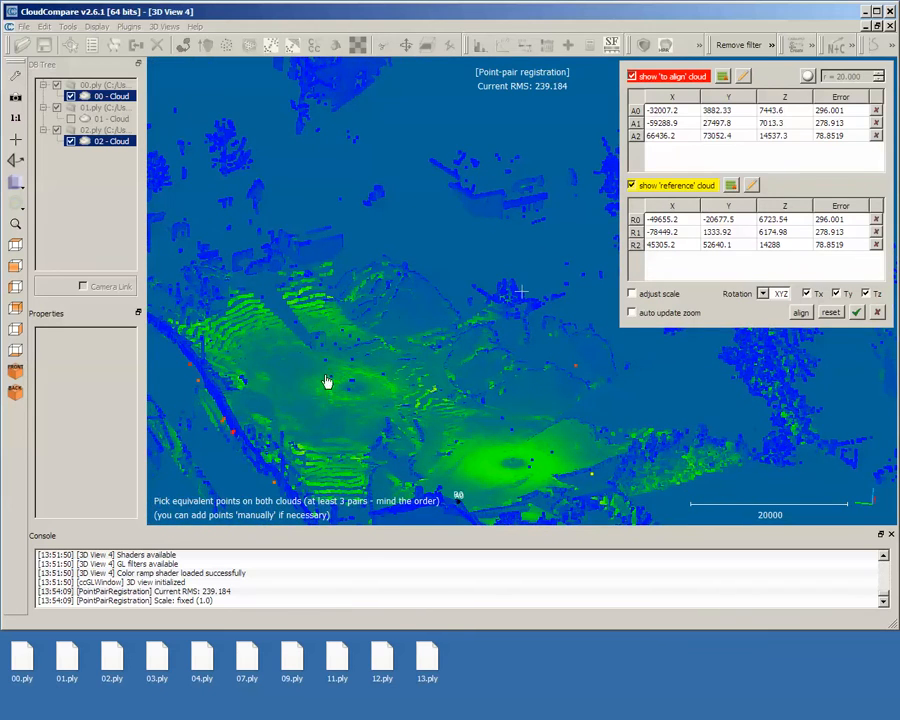
{"action": "right_click_drag", "start_coordinate": [409, 268], "coordinate": [410, 438]}
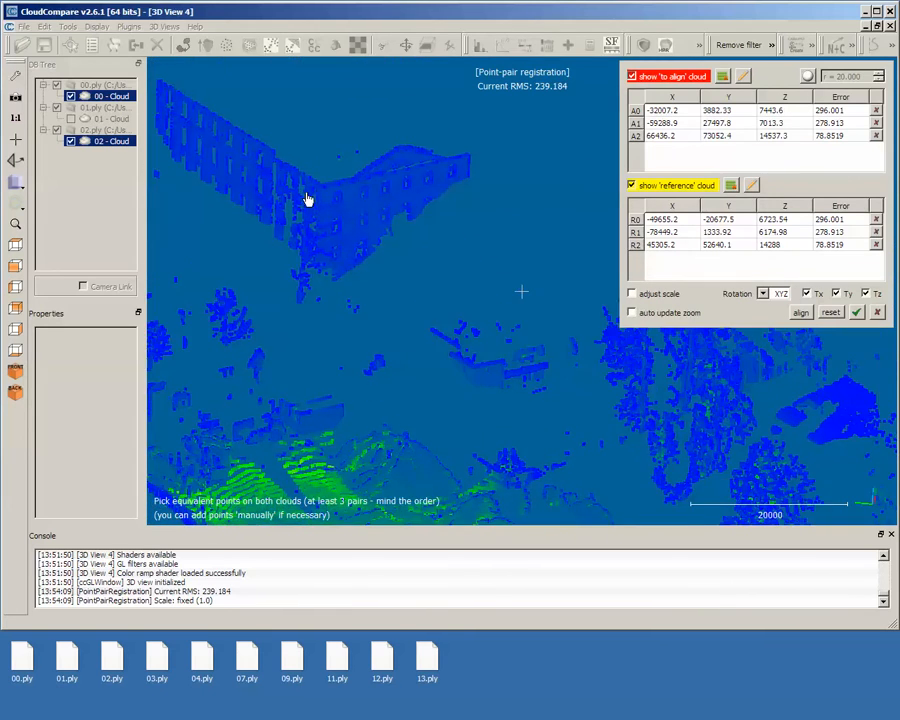
Hide the to-align cloud and pick the upper corner where the L-shaped building's two facades meet as the fourth reference point.
{"action": "scroll", "coordinate": [307, 201], "scroll_direction": "up", "scroll_amount": 10}
{"action": "scroll", "coordinate": [307, 202], "scroll_direction": "up", "scroll_amount": 2}
{"action": "right_click_drag", "start_coordinate": [307, 202], "coordinate": [742, 428]}
{"action": "scroll", "coordinate": [369, 238], "scroll_direction": "up", "scroll_amount": 5}
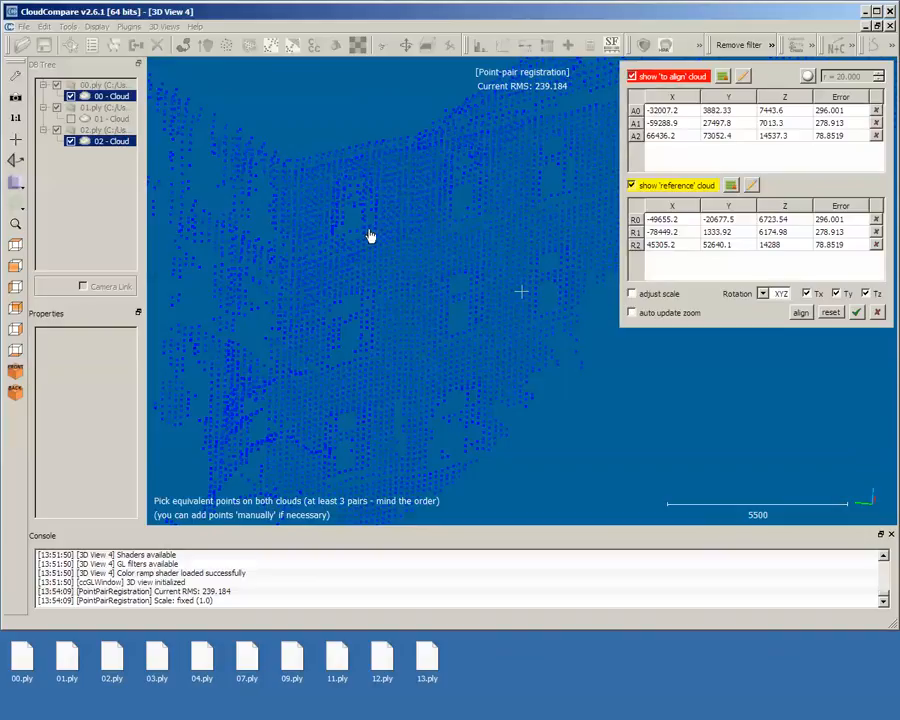
{"action": "right_click_drag", "start_coordinate": [368, 233], "coordinate": [512, 334]}
{"action": "left_click", "coordinate": [632, 77]}
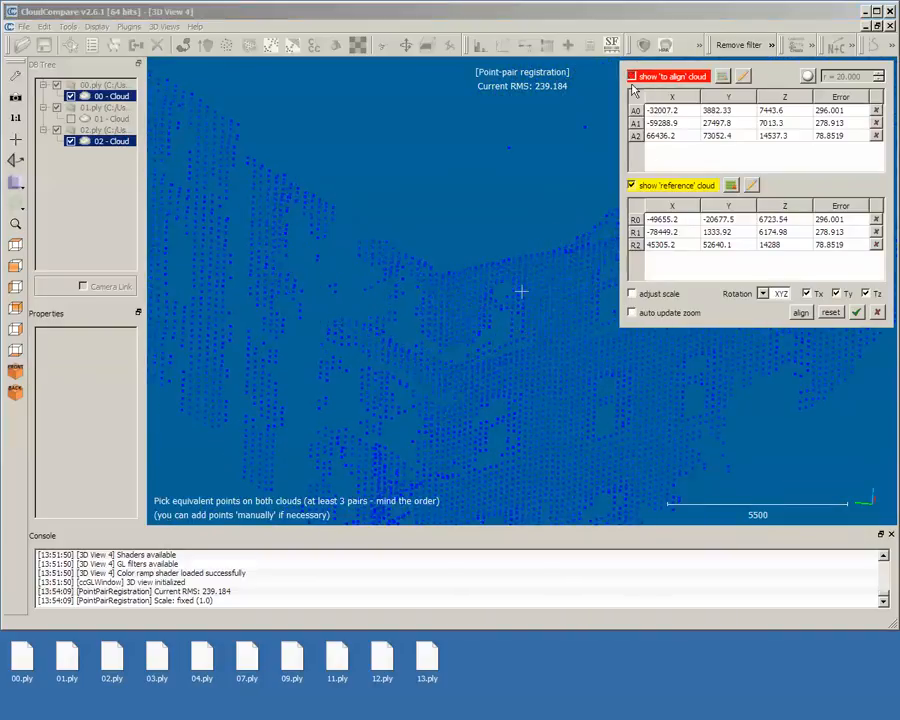
{"action": "scroll", "coordinate": [416, 325], "scroll_direction": "up", "scroll_amount": 5}
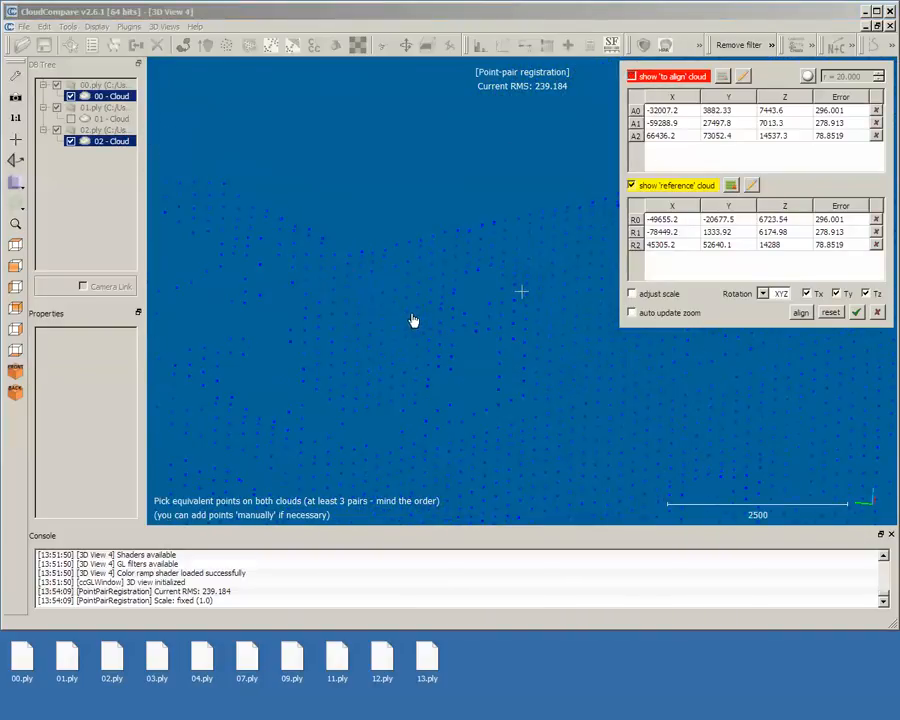
{"action": "left_click", "coordinate": [348, 255]}
Pick the matching L-shaped building corner on the to-align cloud and realign the clouds with four point pairs.
{"action": "left_click", "coordinate": [632, 77]}
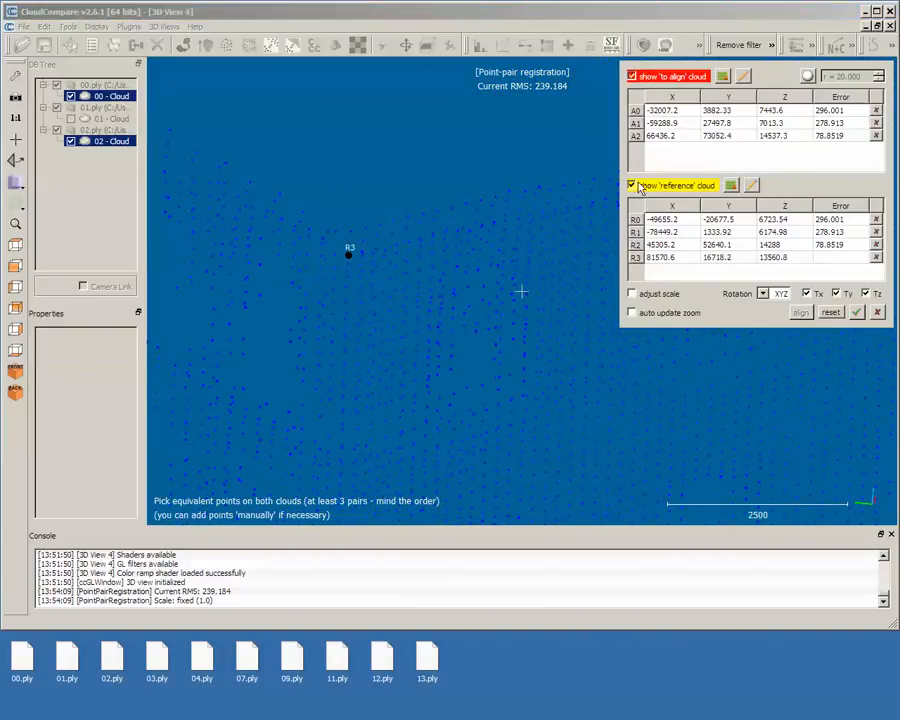
{"action": "left_click", "coordinate": [633, 186]}
{"action": "left_click", "coordinate": [351, 231]}
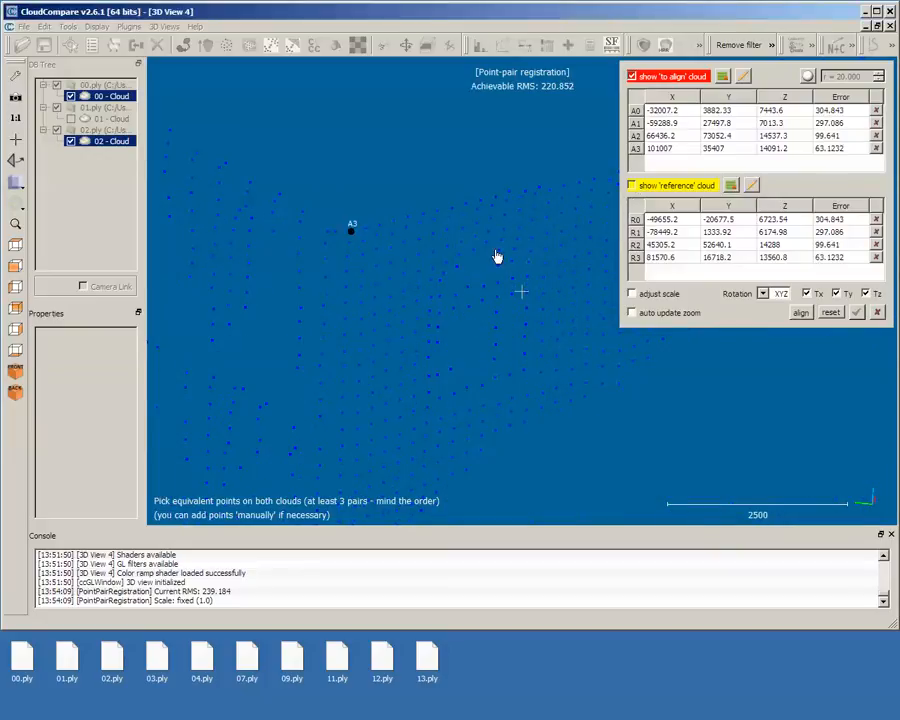
{"action": "left_click", "coordinate": [631, 186]}
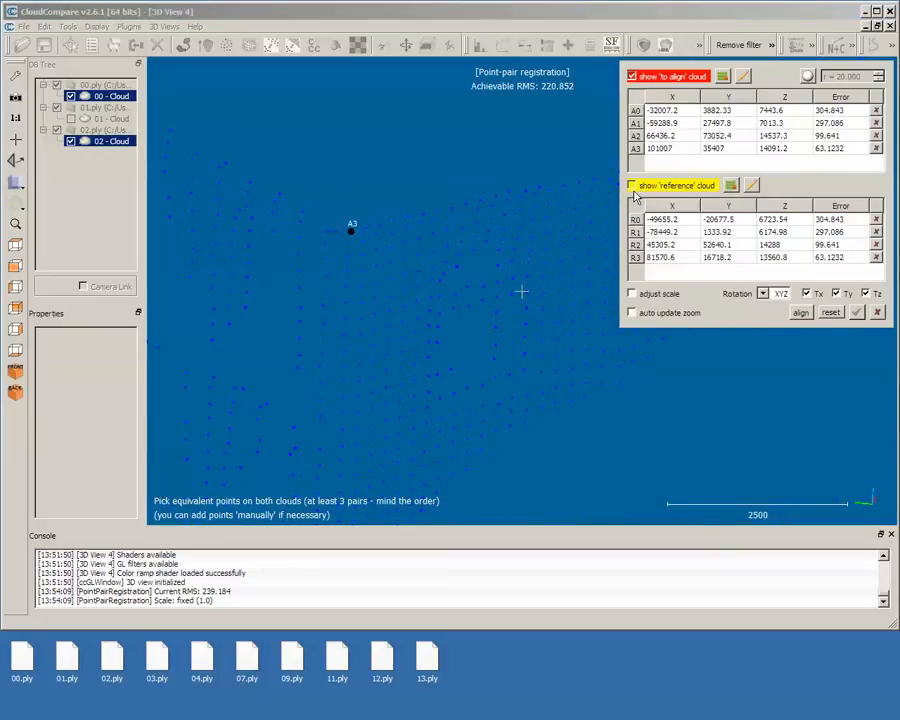
{"action": "left_click", "coordinate": [801, 313]}
Examine the realigned clouds from the opposite side, hiding the reference cloud to check which buildings the to-align scan contains.
{"action": "scroll", "coordinate": [446, 378], "scroll_direction": "down", "scroll_amount": 6}
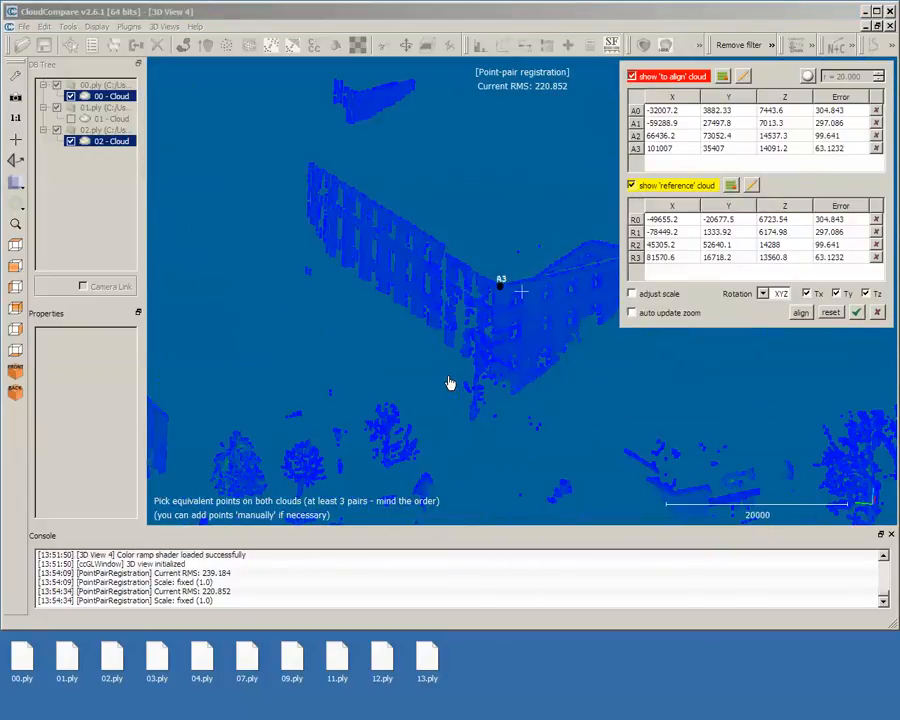
{"action": "scroll", "coordinate": [452, 400], "scroll_direction": "down", "scroll_amount": 4}
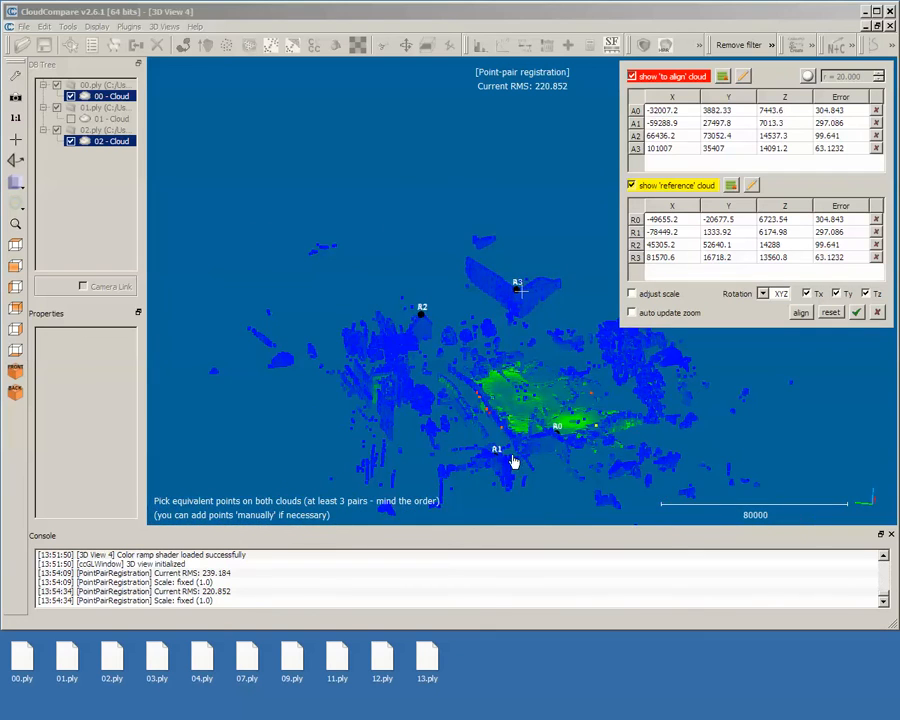
{"action": "left_click_drag", "start_coordinate": [512, 462], "coordinate": [820, 388]}
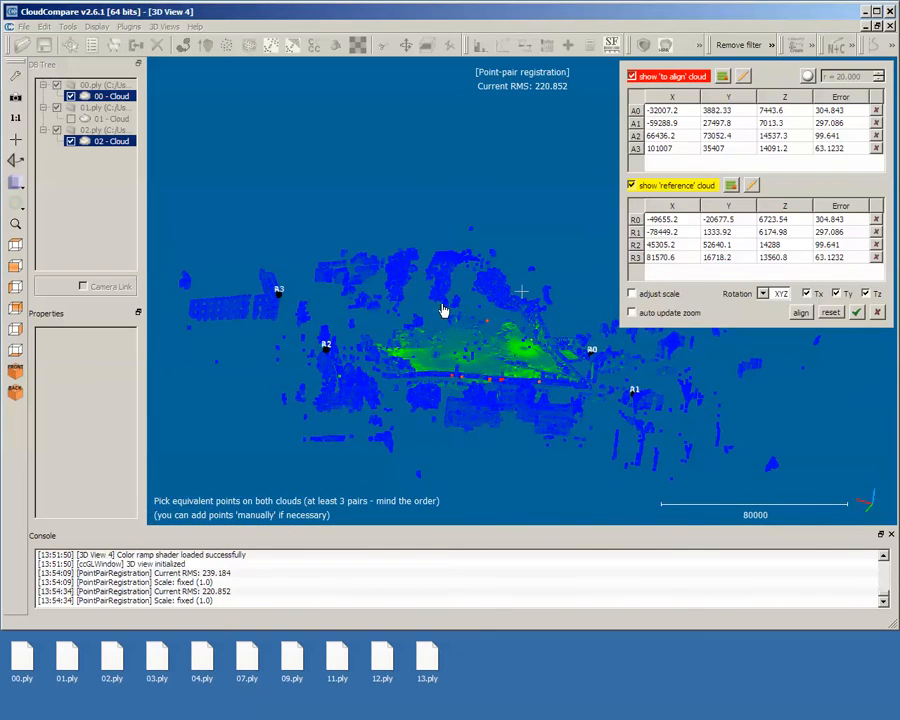
{"action": "scroll", "coordinate": [402, 315], "scroll_direction": "up", "scroll_amount": 6}
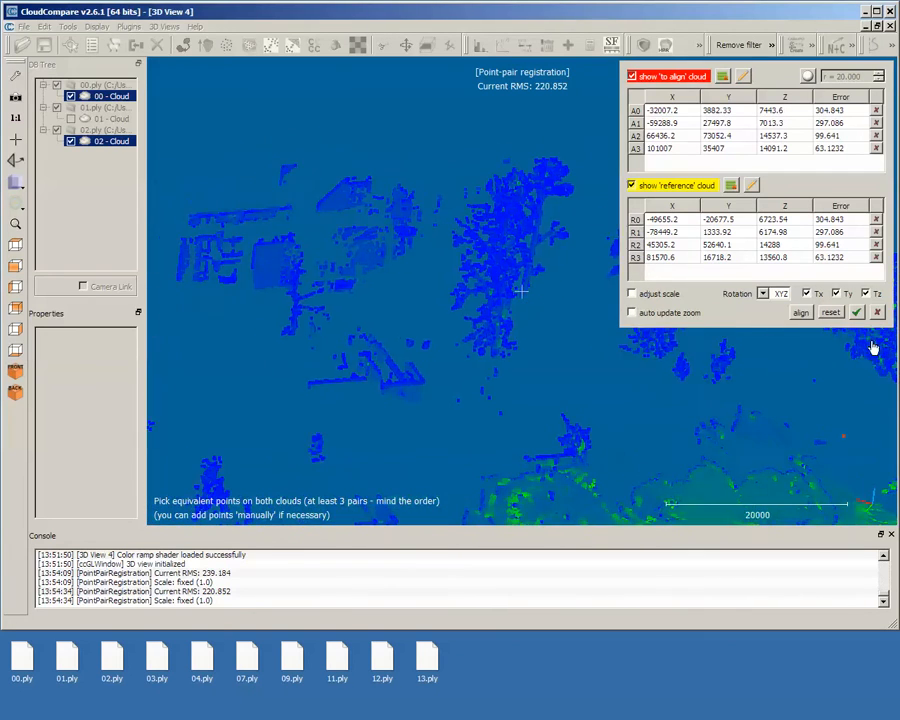
{"action": "left_click_drag", "start_coordinate": [310, 336], "coordinate": [317, 288]}
{"action": "left_click", "coordinate": [631, 186]}
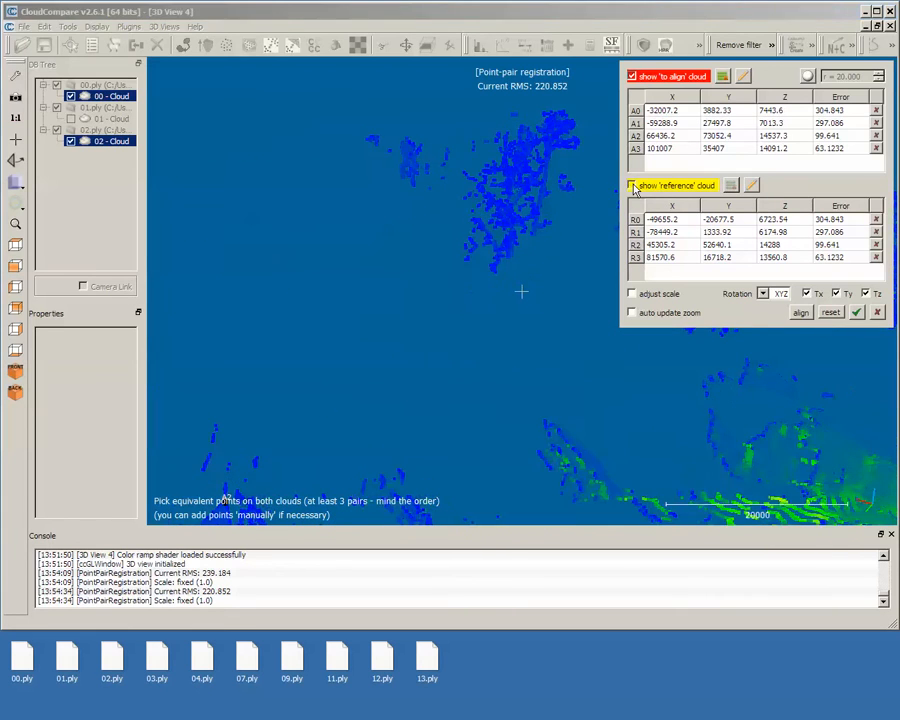
{"action": "right_click_drag", "start_coordinate": [541, 376], "coordinate": [398, 236]}
{"action": "scroll", "coordinate": [517, 343], "scroll_direction": "down", "scroll_amount": 11}
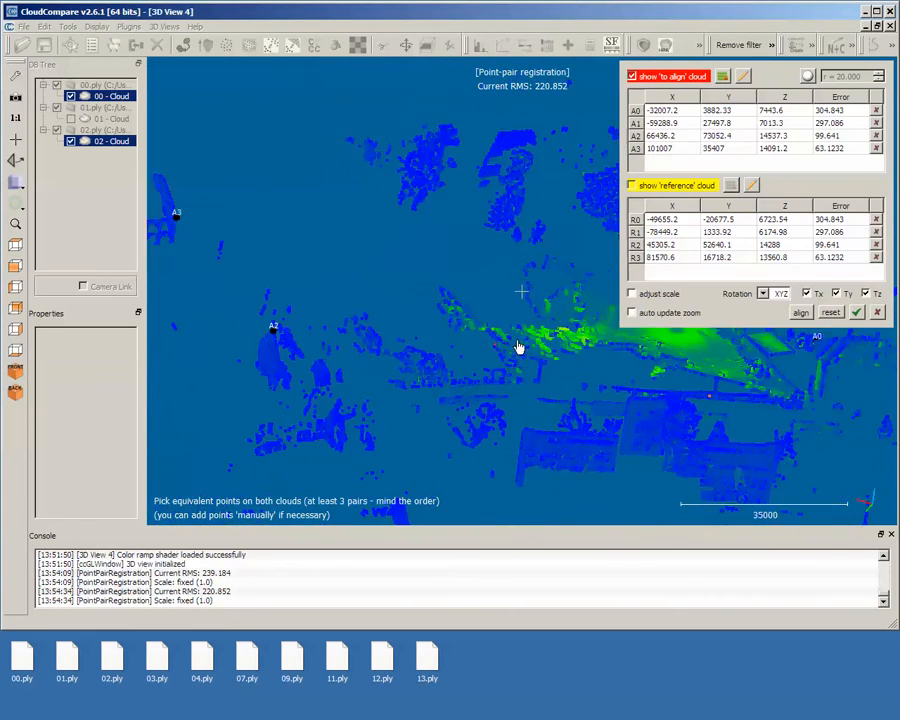
Inspect the tall windowed facade's upper corner in the to-align cloud and compare it with the reference by toggling the reference cloud.
{"action": "left_click_drag", "start_coordinate": [432, 418], "coordinate": [638, 406]}
{"action": "left_click_drag", "start_coordinate": [278, 388], "coordinate": [436, 318]}
{"action": "scroll", "coordinate": [445, 285], "scroll_direction": "up", "scroll_amount": 13}
{"action": "right_click_drag", "start_coordinate": [509, 286], "coordinate": [482, 368]}
{"action": "scroll", "coordinate": [295, 362], "scroll_direction": "up", "scroll_amount": 6}
{"action": "right_click_drag", "start_coordinate": [411, 350], "coordinate": [153, 319]}
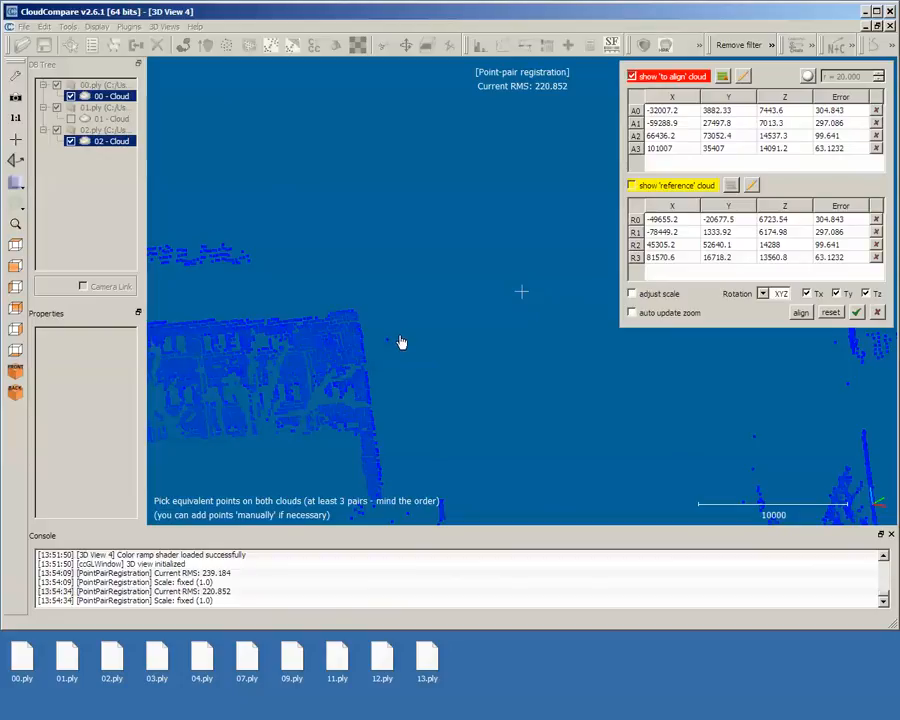
{"action": "scroll", "coordinate": [312, 373], "scroll_direction": "up", "scroll_amount": 4}
{"action": "right_click_drag", "start_coordinate": [324, 356], "coordinate": [419, 398]}
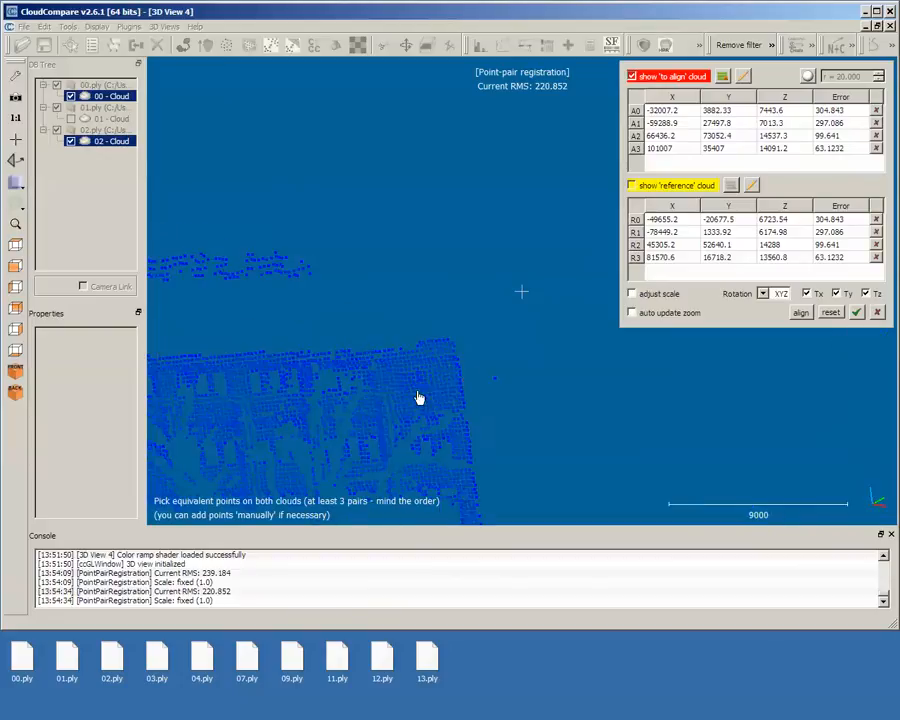
{"action": "left_click", "coordinate": [635, 189]}
{"action": "left_click", "coordinate": [635, 189]}
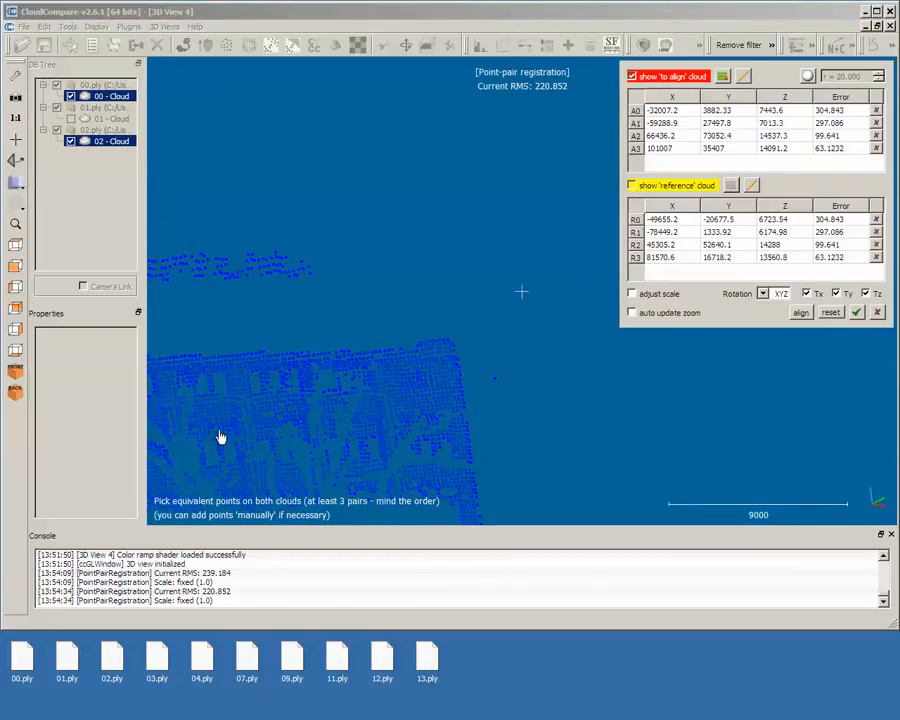
Show only the reference cloud and pick the tall windowed facade's upper outer corner as the fifth reference point.
{"action": "left_click_drag", "start_coordinate": [221, 436], "coordinate": [224, 402]}
{"action": "right_click_drag", "start_coordinate": [226, 404], "coordinate": [164, 158]}
{"action": "left_click", "coordinate": [633, 77]}
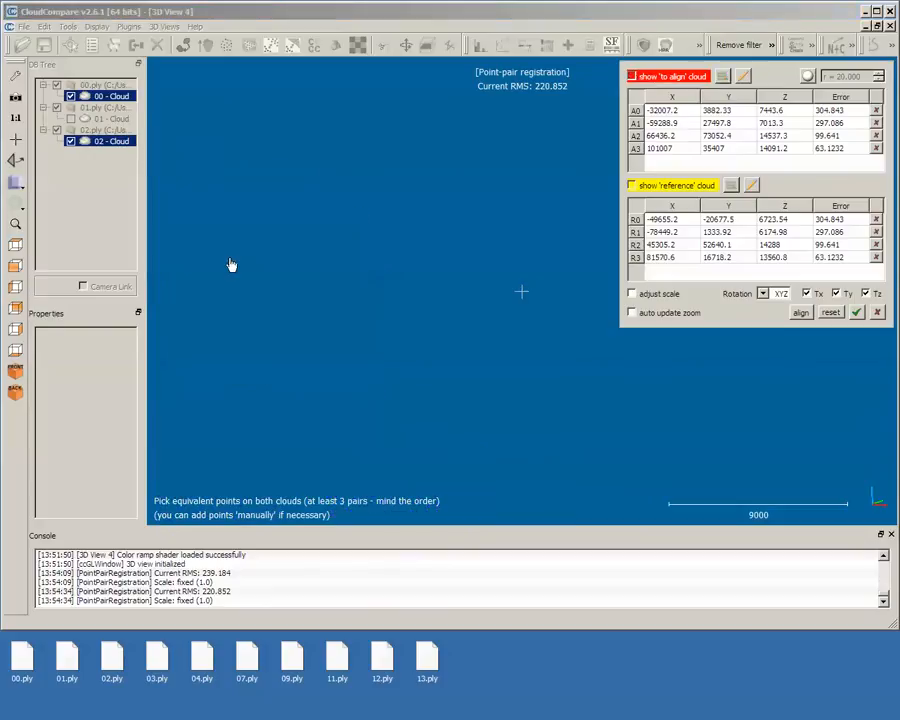
{"action": "left_click", "coordinate": [654, 188]}
{"action": "scroll", "coordinate": [315, 263], "scroll_direction": "up", "scroll_amount": 3}
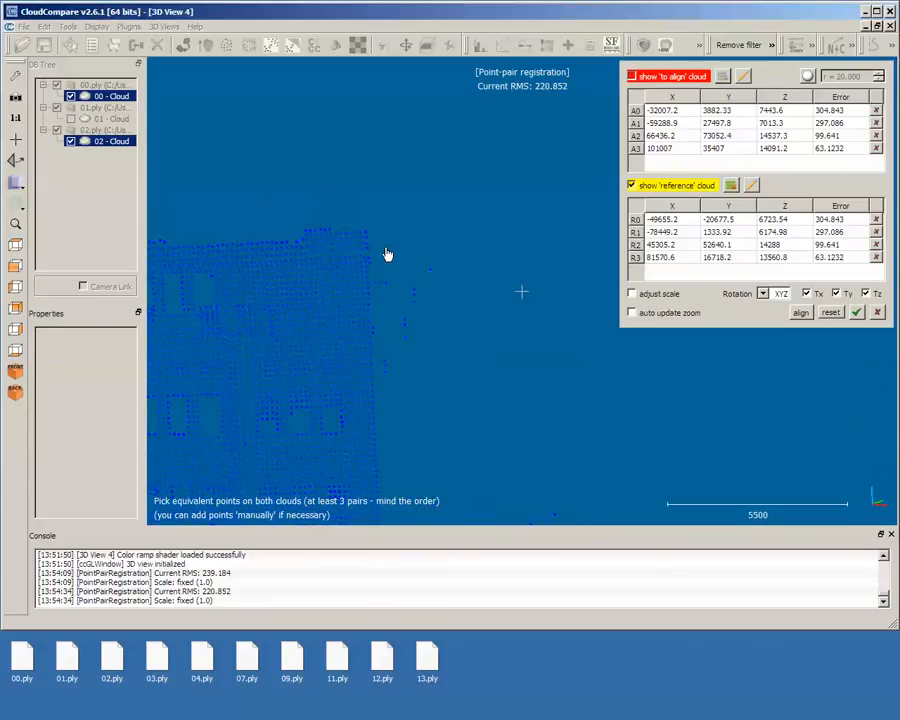
{"action": "left_click_drag", "start_coordinate": [368, 240], "coordinate": [426, 244]}
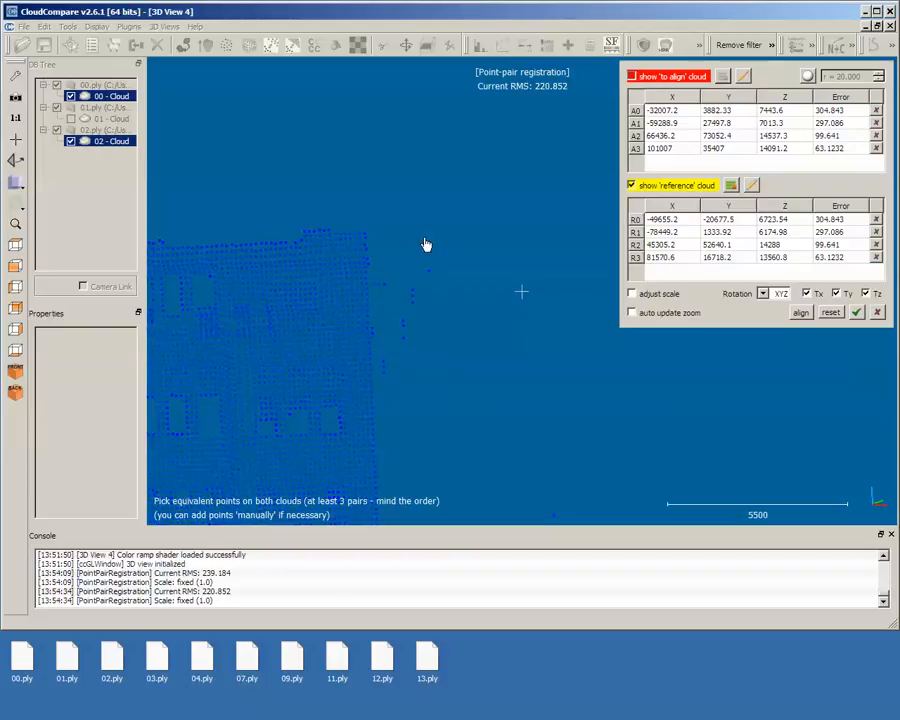
{"action": "left_click", "coordinate": [366, 236]}
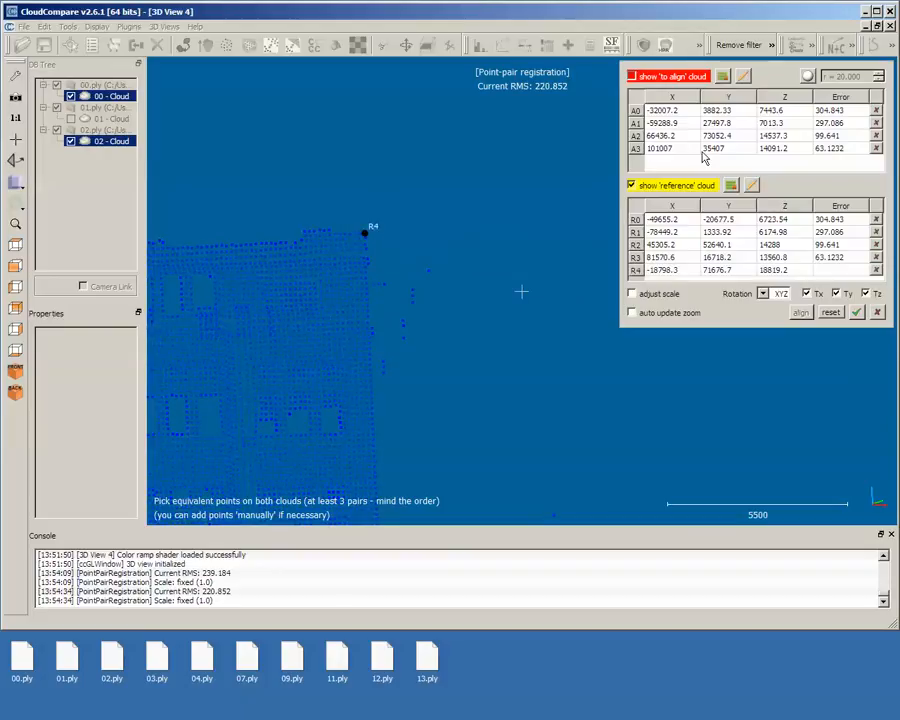
Pick the matching upper facade corner as the fifth to-align point with the reference cloud hidden, and show both clouds again.
{"action": "left_click", "coordinate": [631, 77]}
{"action": "left_click", "coordinate": [632, 186]}
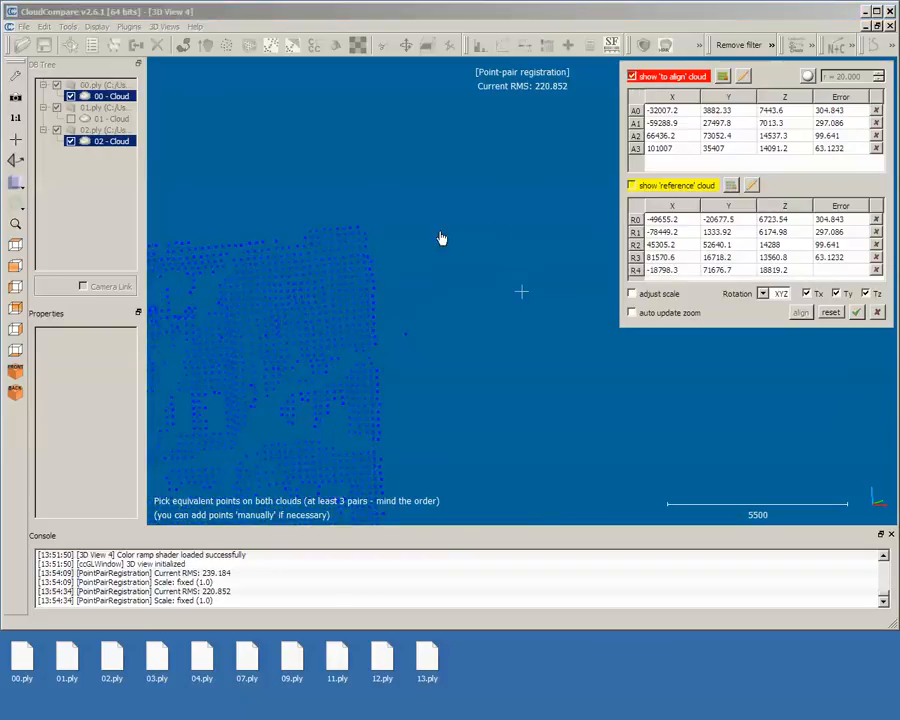
{"action": "left_click", "coordinate": [358, 233]}
{"action": "left_click", "coordinate": [632, 186]}
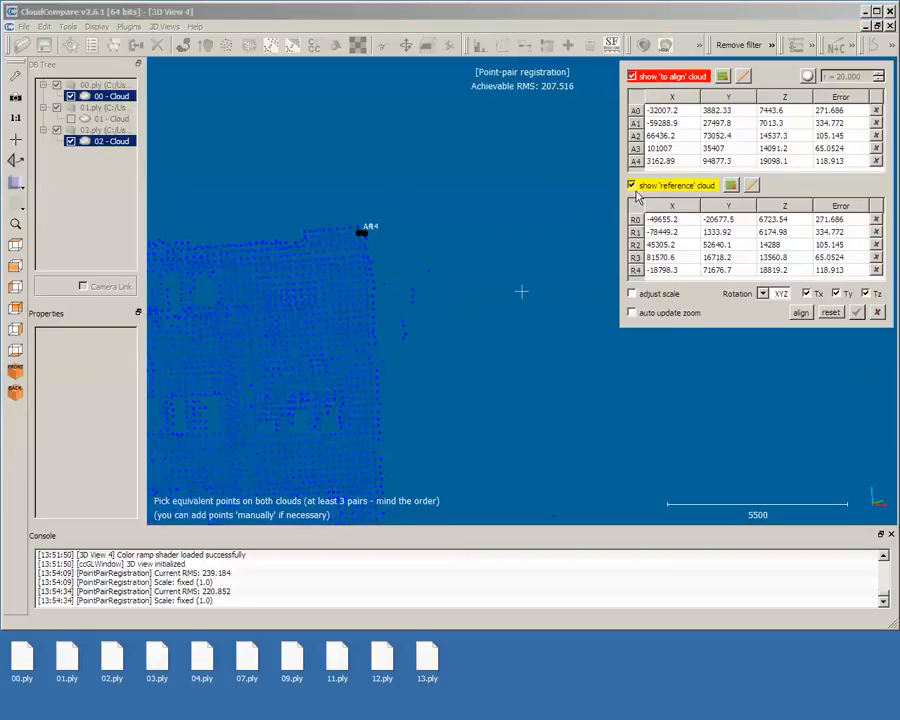
Align the 02 scan to the reference with all five point pairs and check the overlap across the whole scene.
{"action": "left_click", "coordinate": [800, 316]}
{"action": "scroll", "coordinate": [422, 279], "scroll_direction": "down", "scroll_amount": 10}
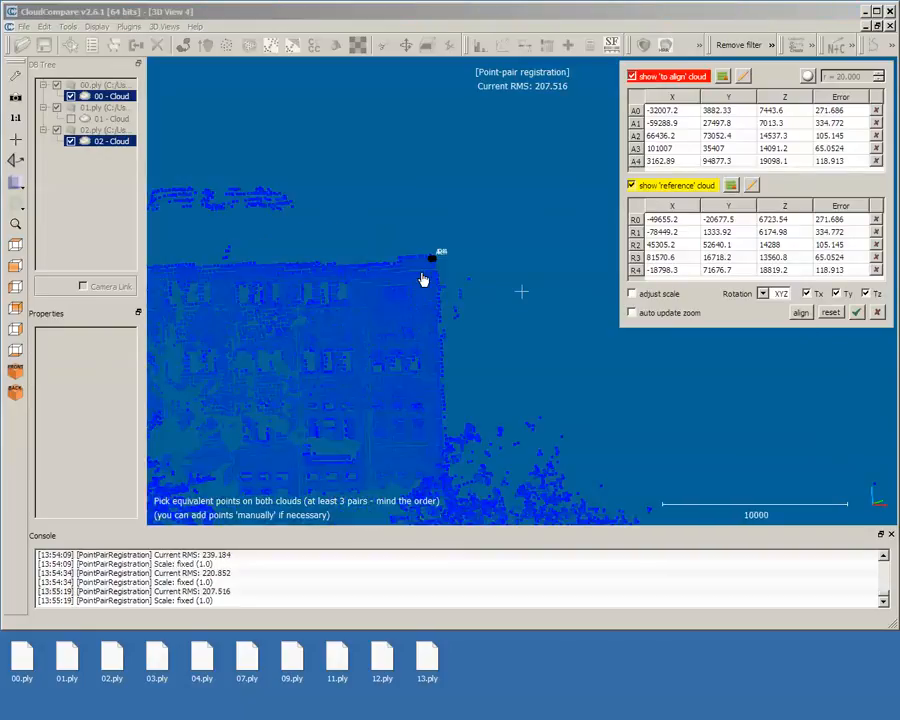
{"action": "scroll", "coordinate": [425, 355], "scroll_direction": "down", "scroll_amount": 4}
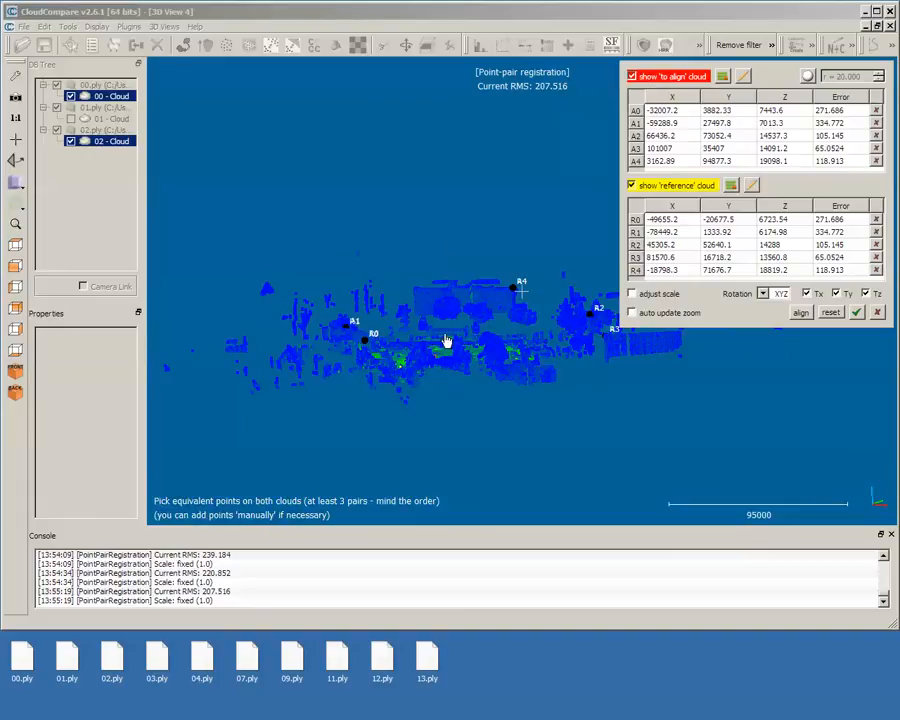
{"action": "left_click_drag", "start_coordinate": [396, 365], "coordinate": [608, 340]}
{"action": "right_click_drag", "start_coordinate": [575, 324], "coordinate": [249, 395]}
{"action": "left_click_drag", "start_coordinate": [283, 415], "coordinate": [474, 382]}
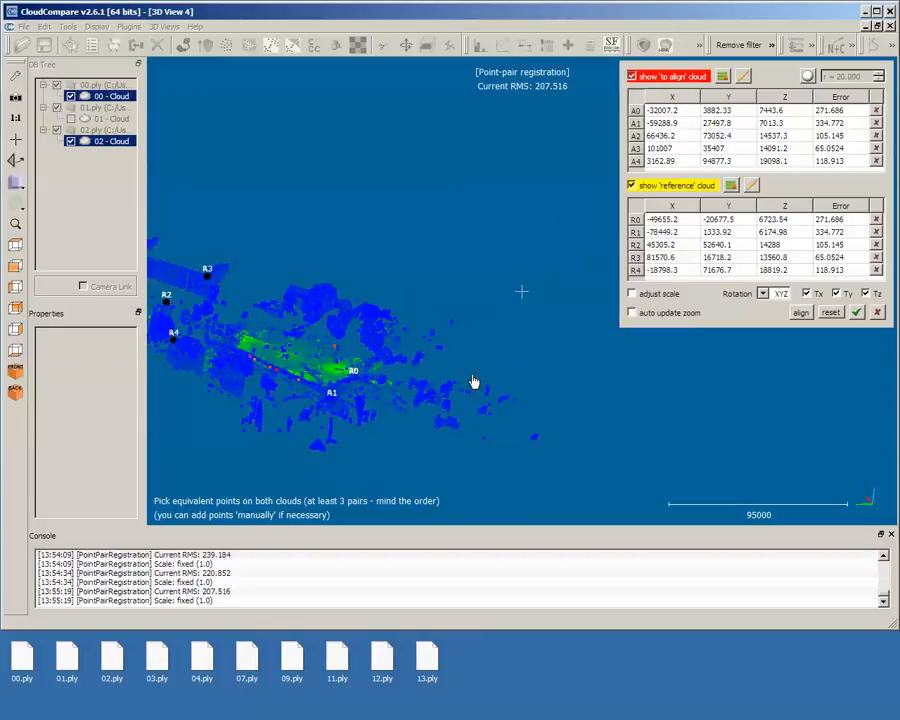
{"action": "right_click_drag", "start_coordinate": [249, 370], "coordinate": [415, 333]}
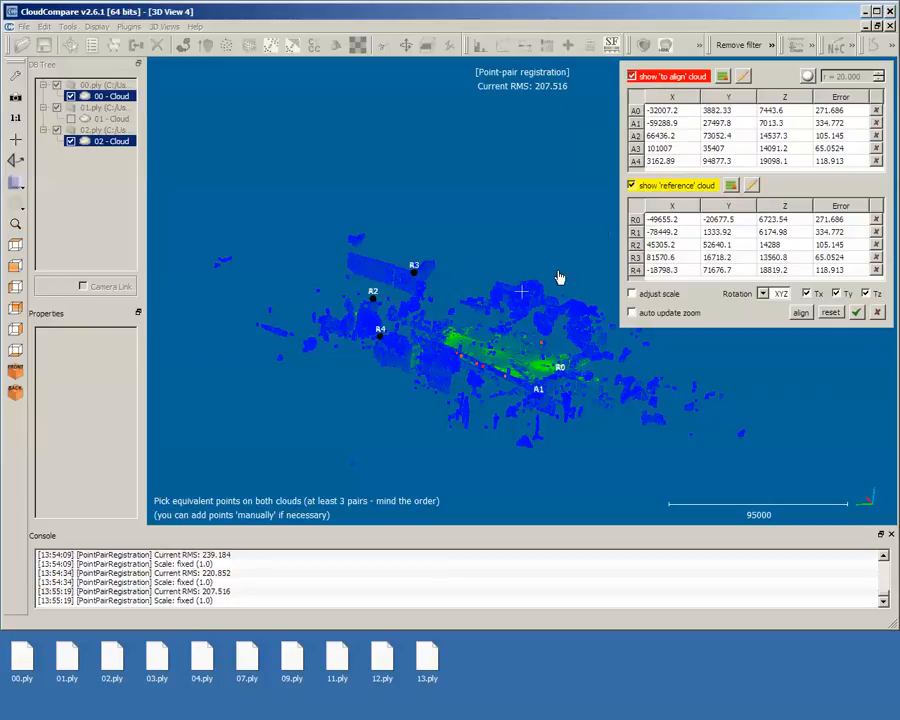
{"action": "left_click_drag", "start_coordinate": [463, 334], "coordinate": [507, 403]}
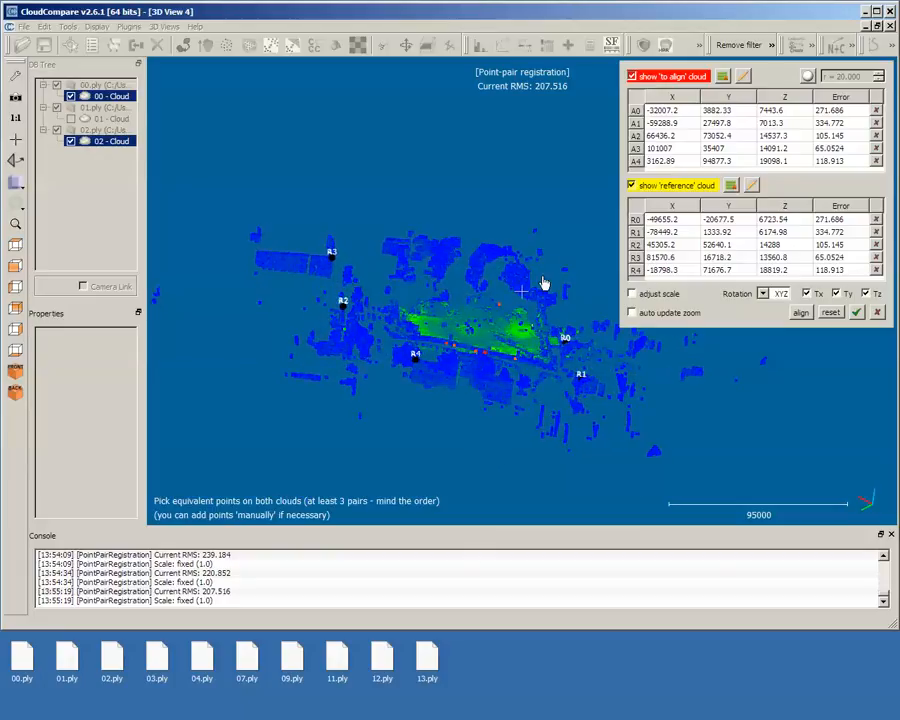
Inspect the aligned clouds up close, accept the point-pair registration and dismiss the alignment report.
{"action": "scroll", "coordinate": [454, 311], "scroll_direction": "up", "scroll_amount": 10}
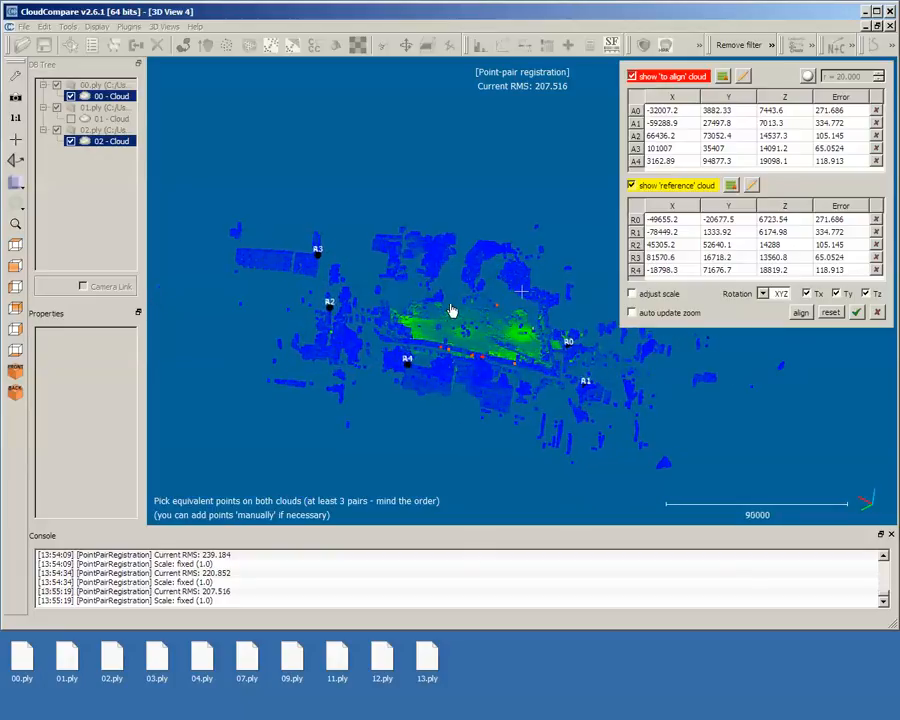
{"action": "left_click_drag", "start_coordinate": [416, 378], "coordinate": [866, 330]}
{"action": "left_click", "coordinate": [856, 313]}
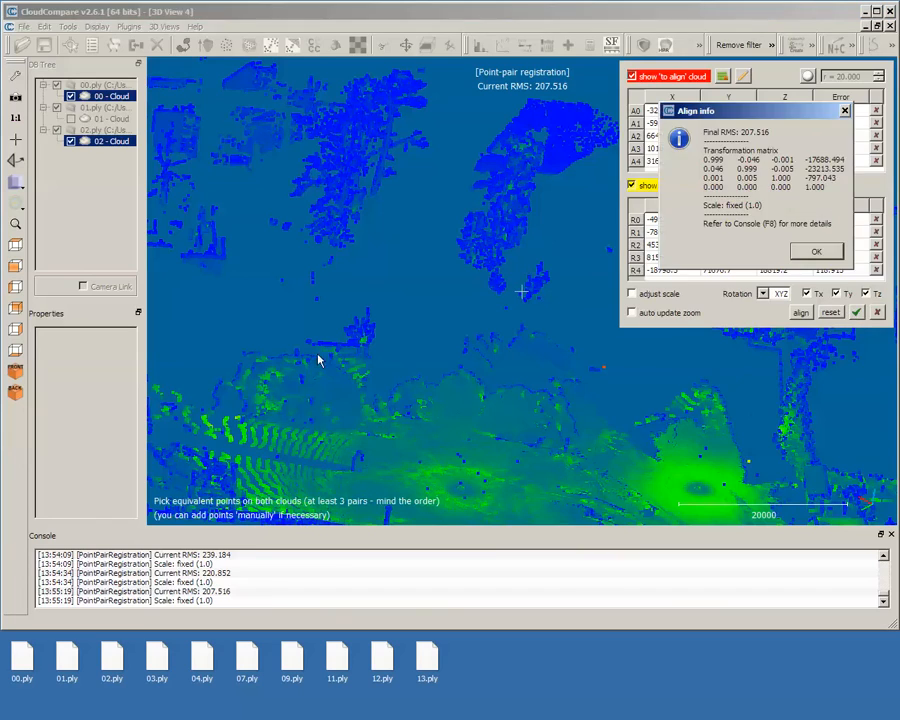
{"action": "left_click", "coordinate": [815, 252]}
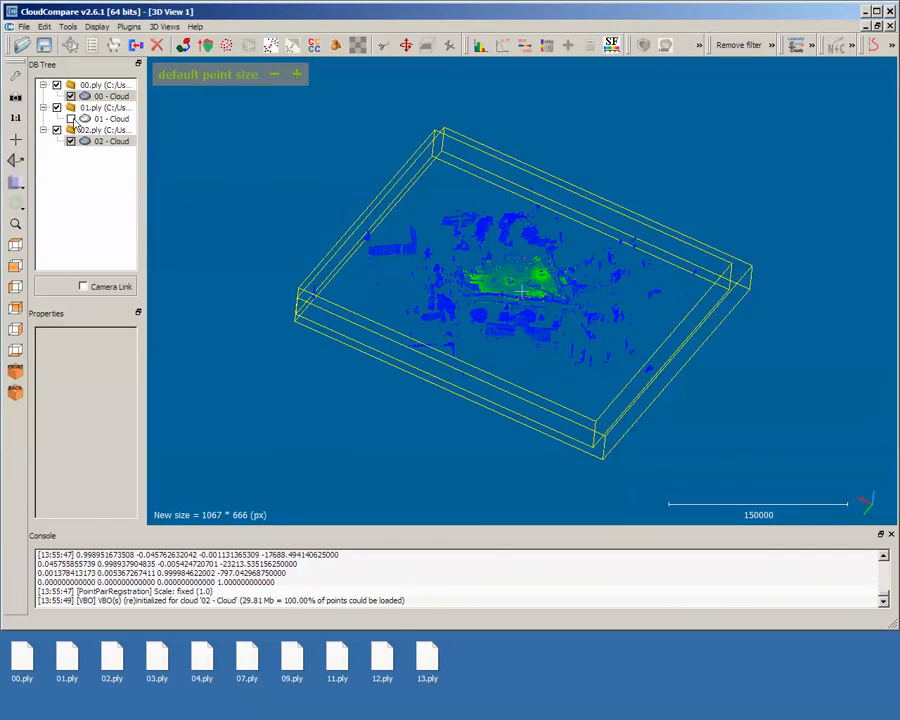
Show the 01 cloud together with 00 and 02 and examine how the three registered scans fit.
{"action": "scroll", "coordinate": [470, 283], "scroll_direction": "up", "scroll_amount": 5}
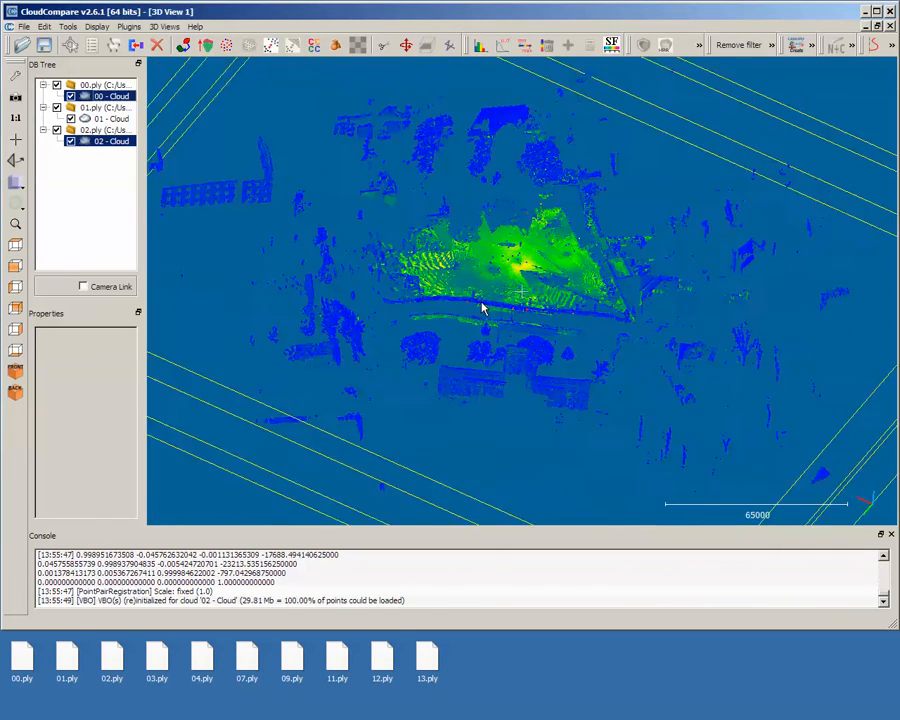
{"action": "scroll", "coordinate": [480, 315], "scroll_direction": "up", "scroll_amount": 5}
{"action": "left_click_drag", "start_coordinate": [394, 372], "coordinate": [763, 287]}
{"action": "scroll", "coordinate": [320, 379], "scroll_direction": "up", "scroll_amount": 5}
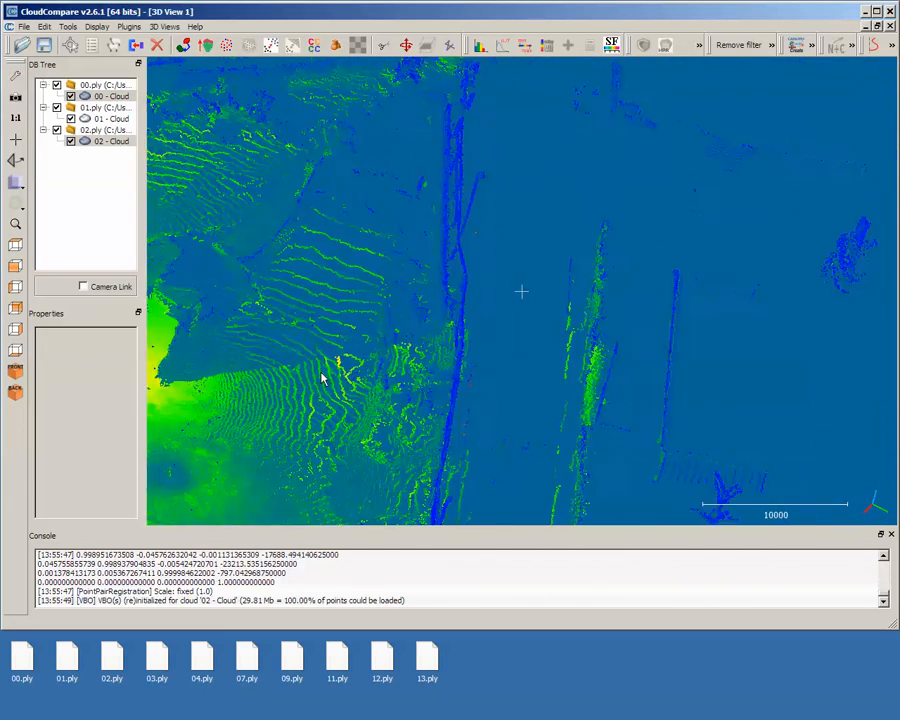
{"action": "left_click_drag", "start_coordinate": [320, 379], "coordinate": [529, 434]}
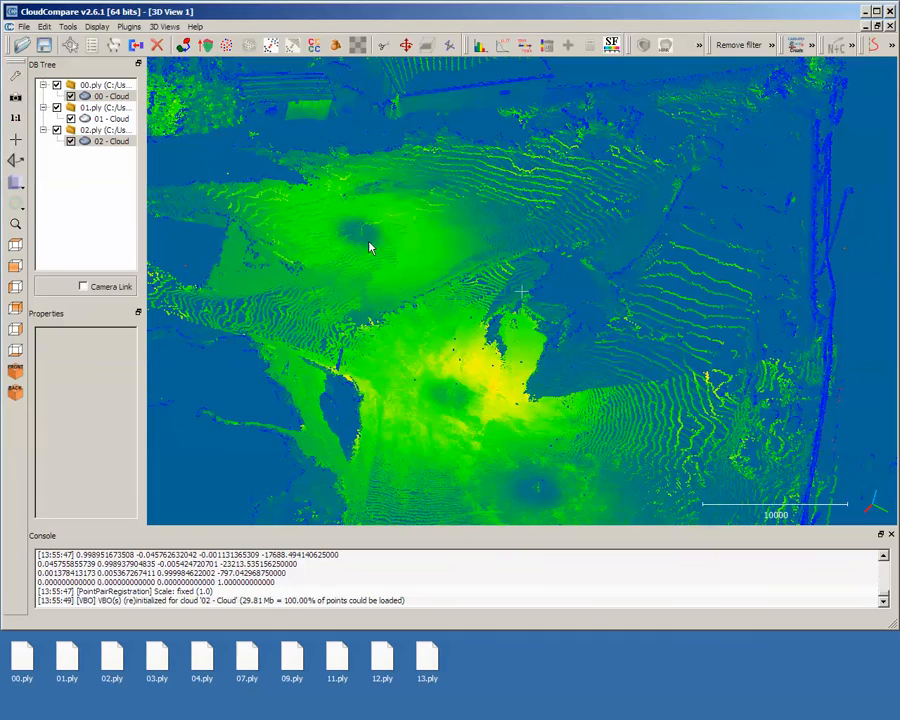
{"action": "scroll", "coordinate": [530, 491], "scroll_direction": "down", "scroll_amount": 4}
{"action": "left_click_drag", "start_coordinate": [532, 488], "coordinate": [372, 389]}
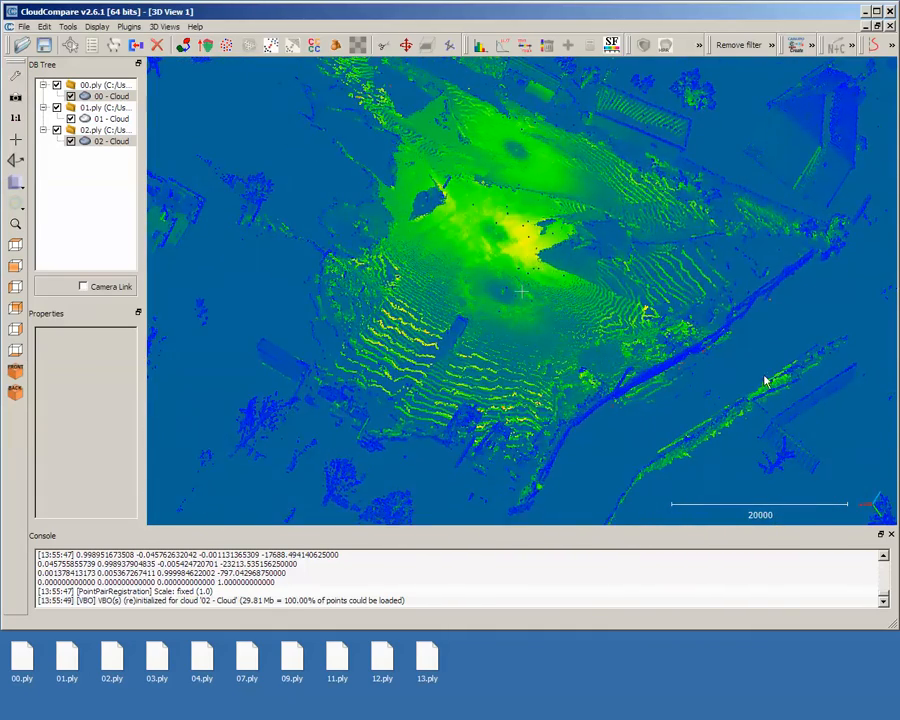
Reduce the default point size by one step to view the combined scans in finer detail.
{"action": "left_click_drag", "start_coordinate": [765, 381], "coordinate": [205, 285]}
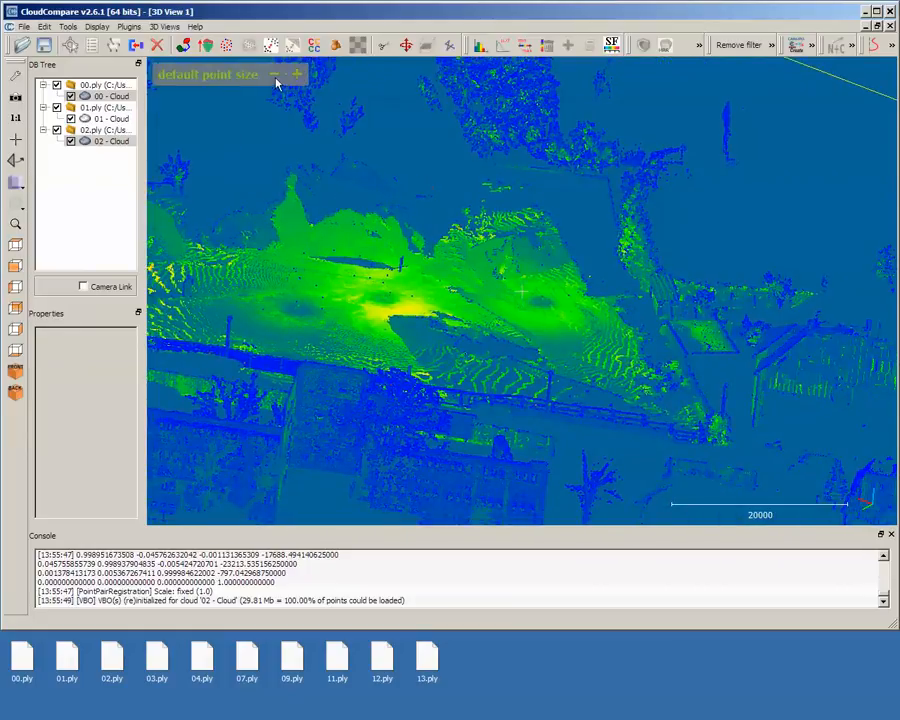
{"action": "left_click", "coordinate": [275, 76]}
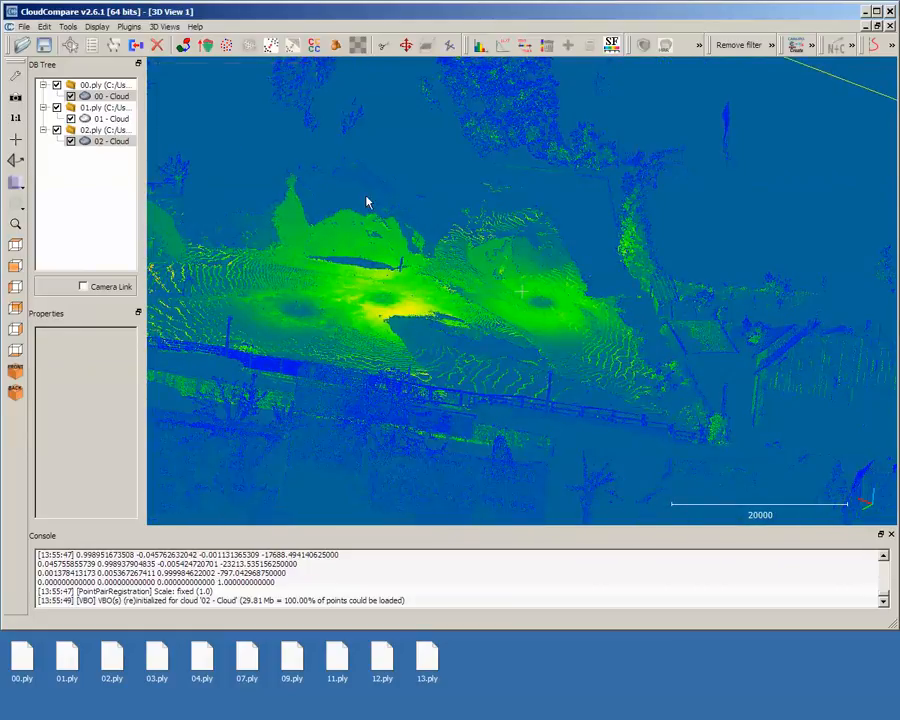
{"action": "left_click_drag", "start_coordinate": [366, 197], "coordinate": [243, 425]}
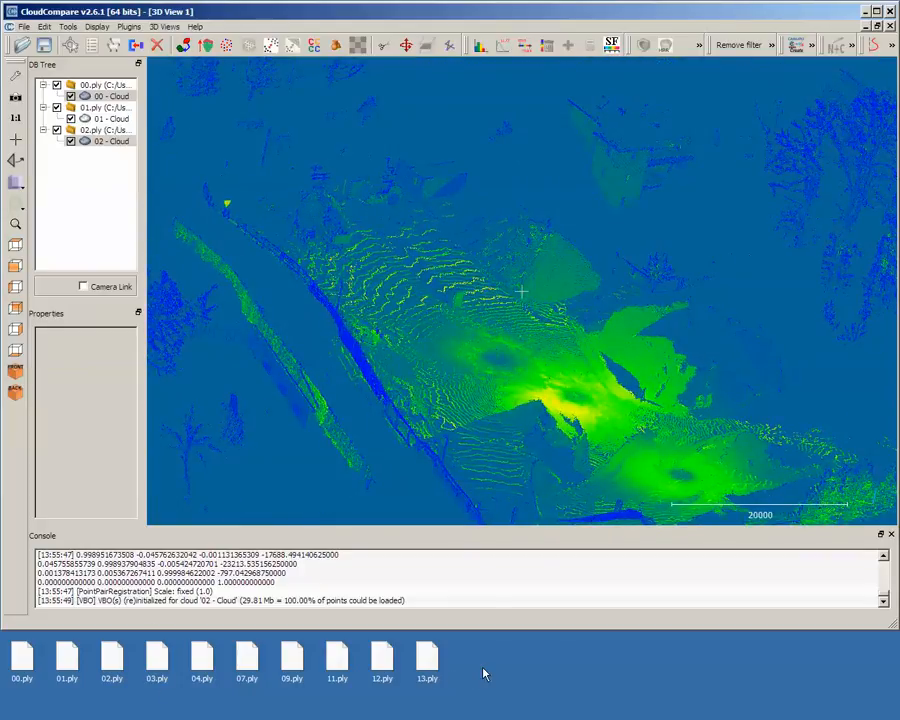
{"action": "left_click", "coordinate": [382, 660]}
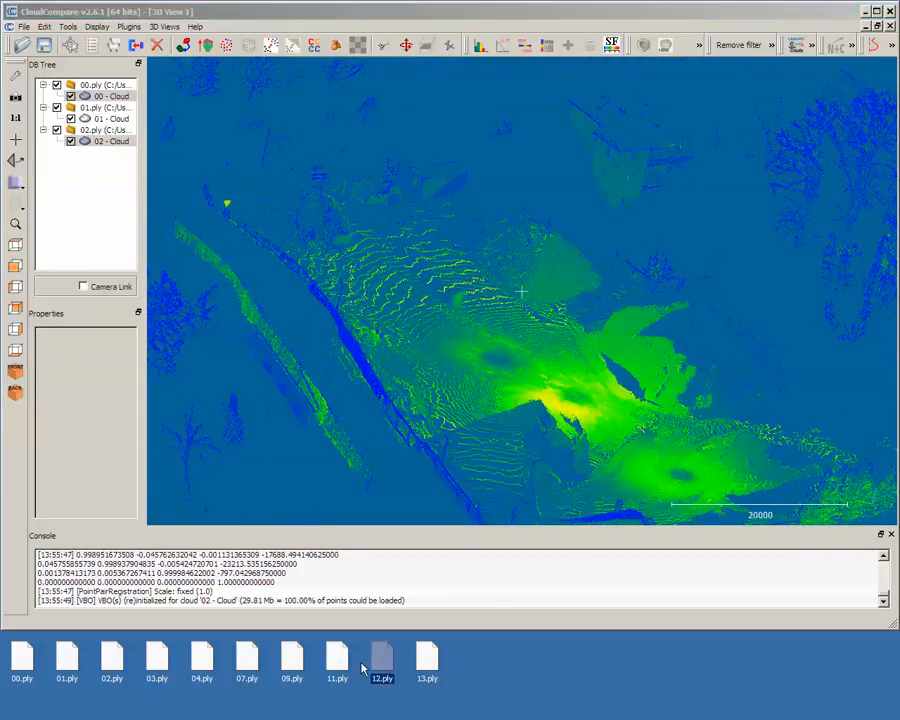
{"action": "left_click", "coordinate": [337, 660]}
{"action": "left_click", "coordinate": [292, 662]}
{"action": "left_click", "coordinate": [247, 662]}
{"action": "left_click", "coordinate": [202, 662]}
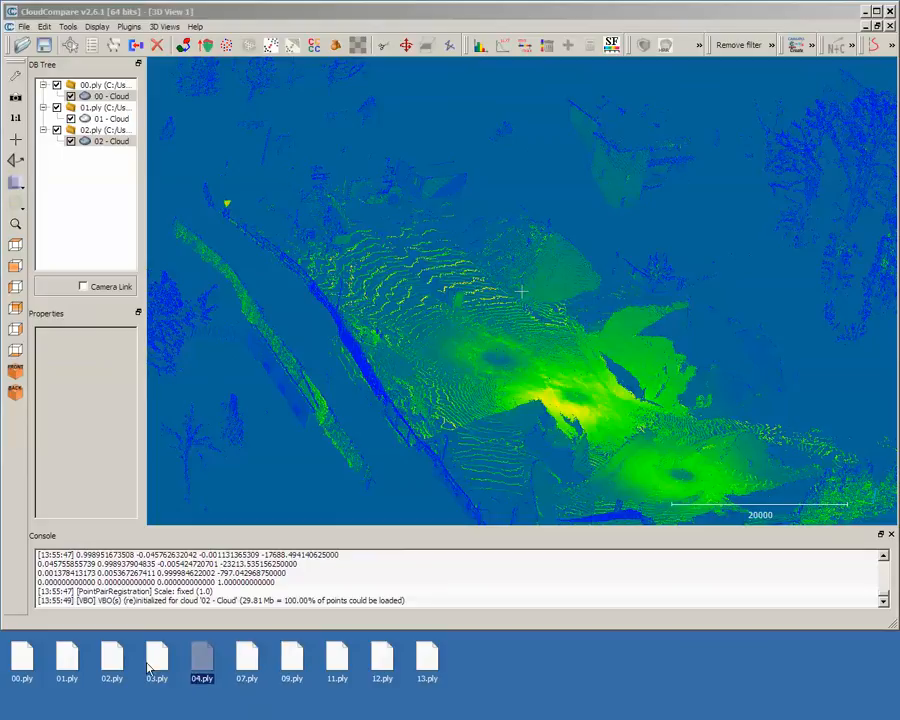
{"action": "left_click", "coordinate": [157, 662]}
{"action": "left_click_drag", "start_coordinate": [570, 435], "coordinate": [118, 344]}
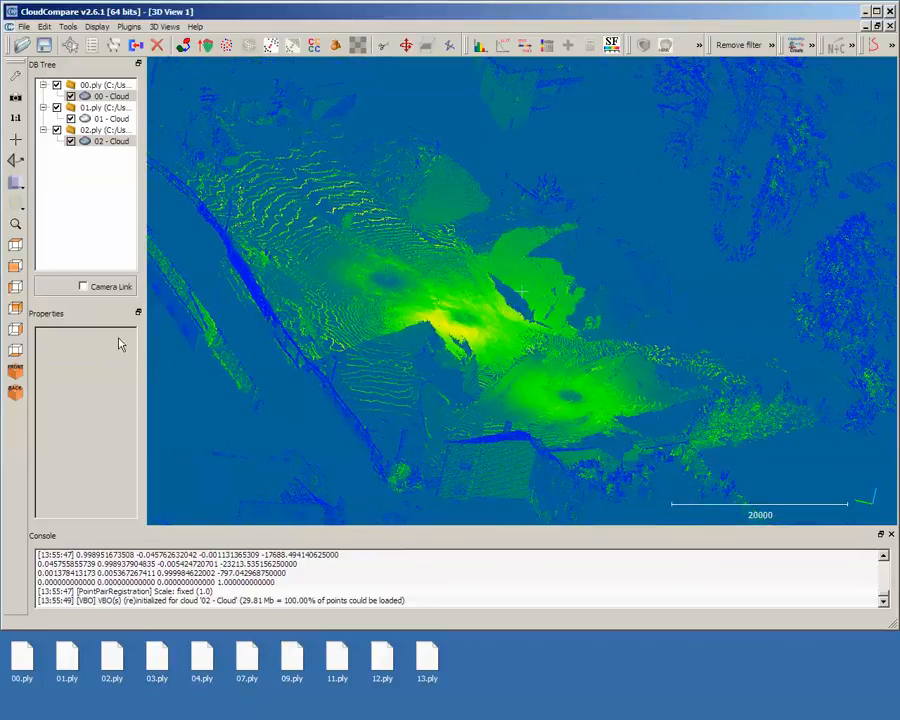